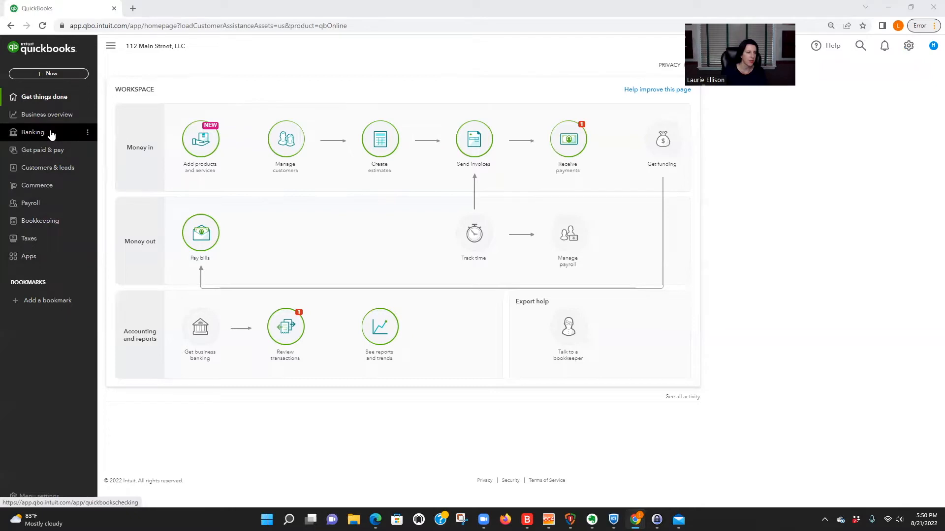
Step: Open the Chart of Accounts from Bookkeeping and review the bank, asset, equity and income accounts
left_click(35, 222)
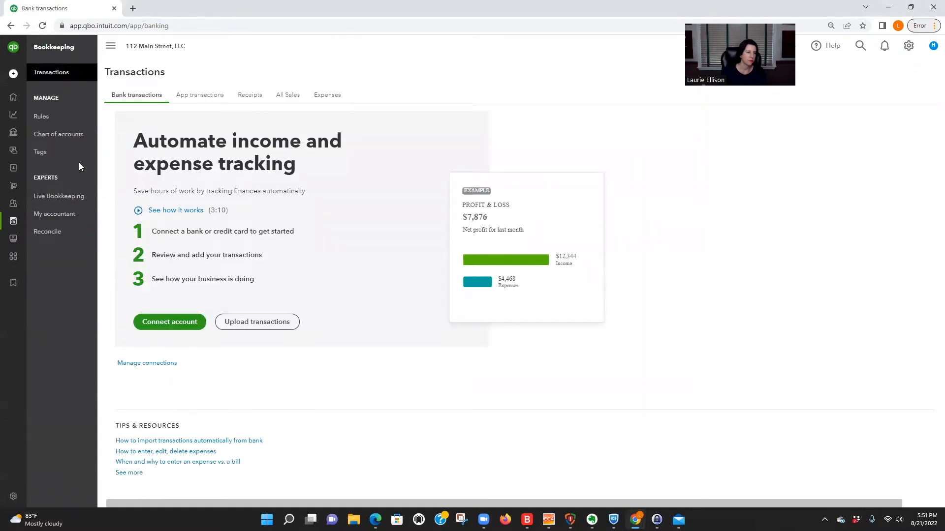
left_click(58, 134)
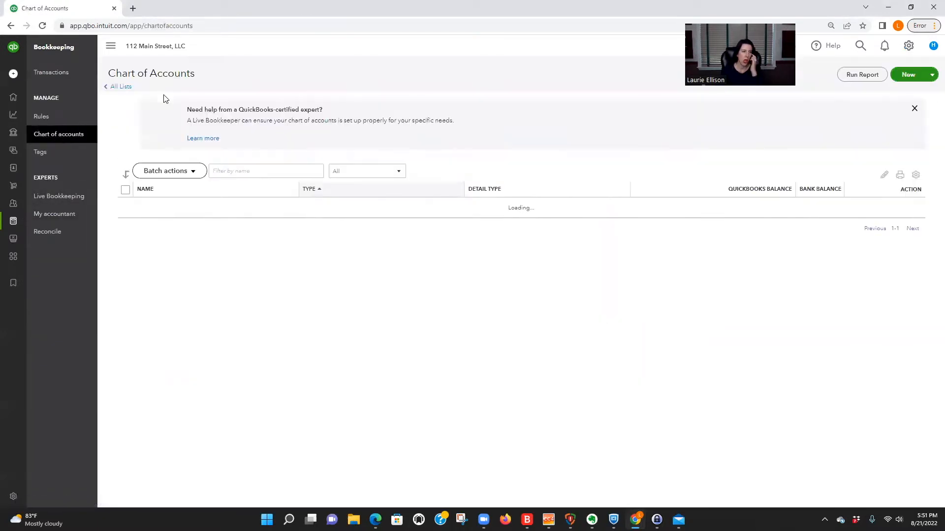
scroll(464, 317, "down", 1)
scroll(464, 316, "down", 15)
scroll(464, 316, "down", 7)
scroll(464, 316, "up", 2)
scroll(401, 320, "down", 2)
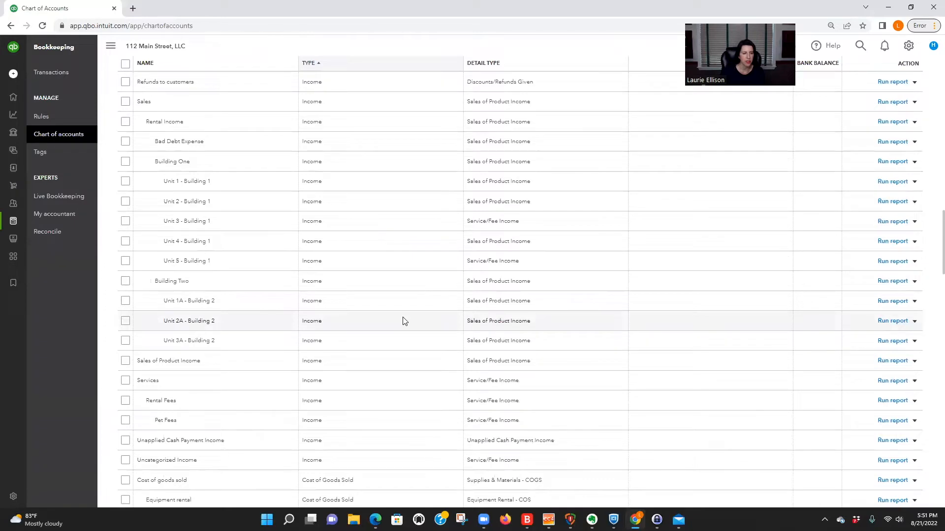
scroll(403, 322, "up", 5)
scroll(403, 322, "up", 15)
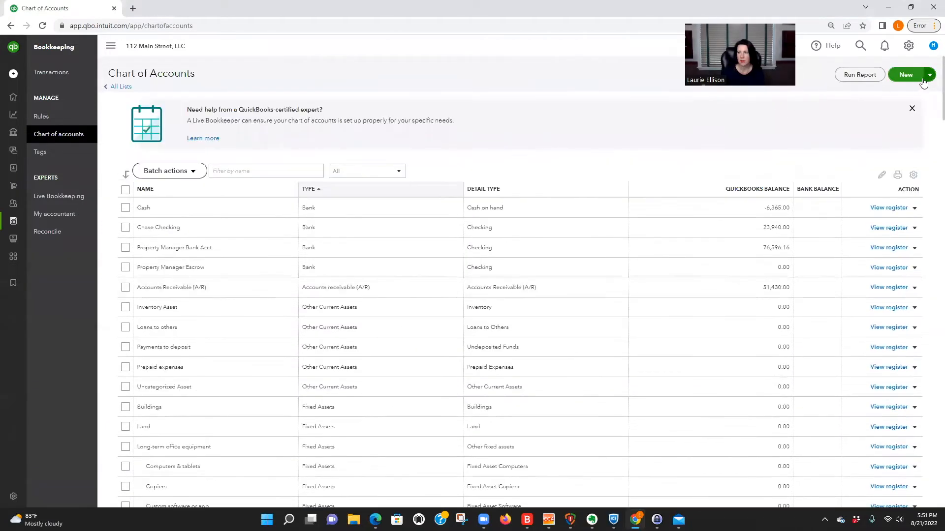
Step: Start a new category named 'Unit H - Sec 8 - Tenant Share'
left_click(929, 76)
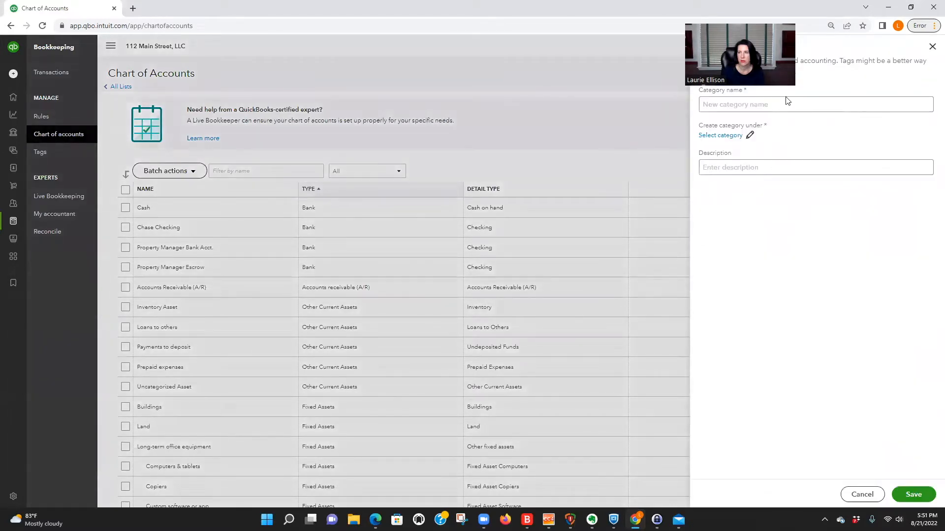
left_click(749, 103)
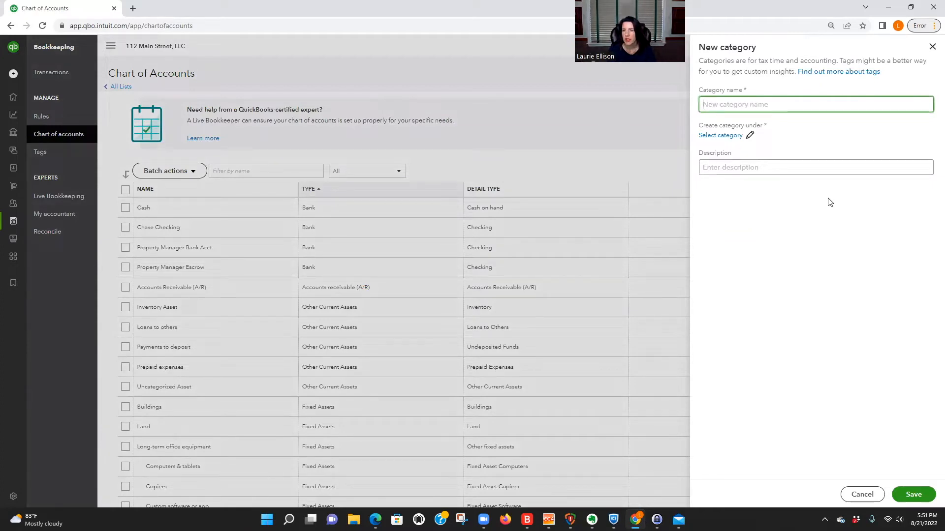
type("Section")
key("BackSpace")
key("BackSpace")
key("BackSpace")
key("BackSpace")
key("BackSpace")
key("BackSpace")
key("BackSpace")
key("BackSpace")
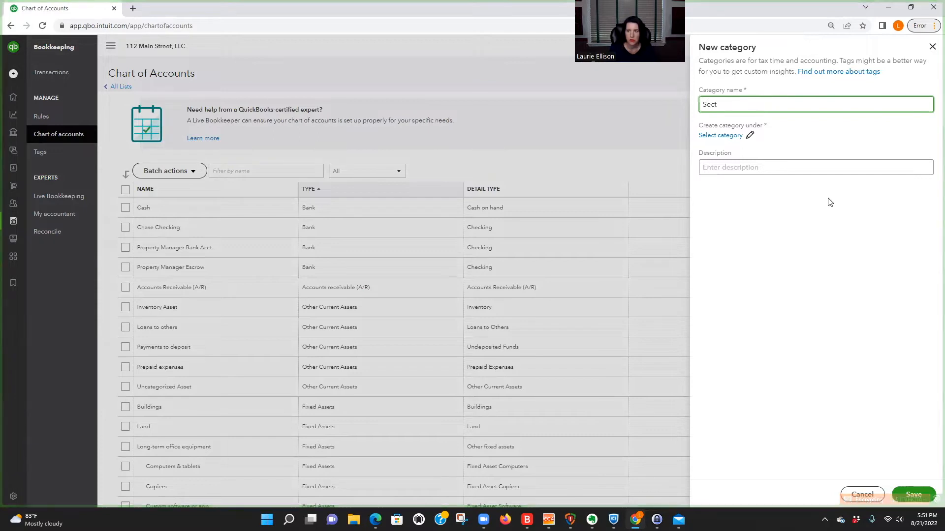
type("uni")
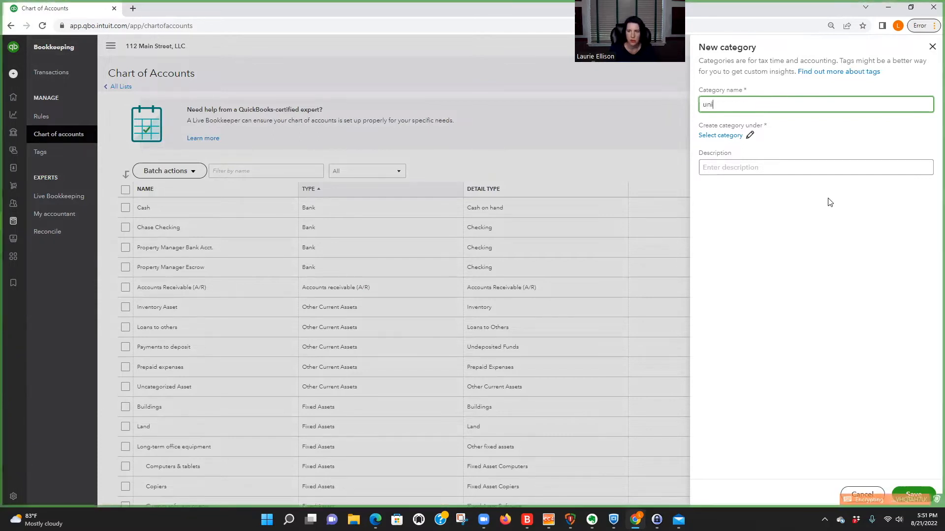
key("BackSpace")
key("BackSpace")
type("Unit ")
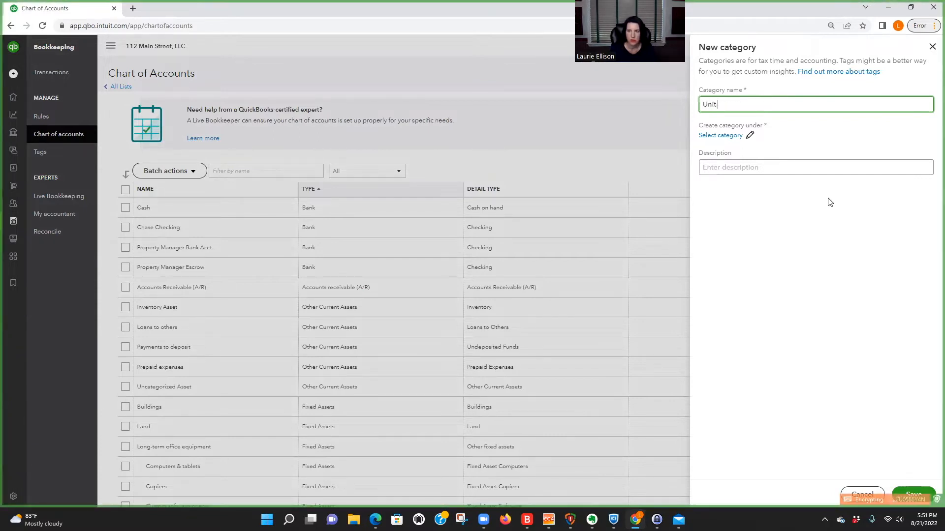
type("H - Sec 8 - Tenant Share")
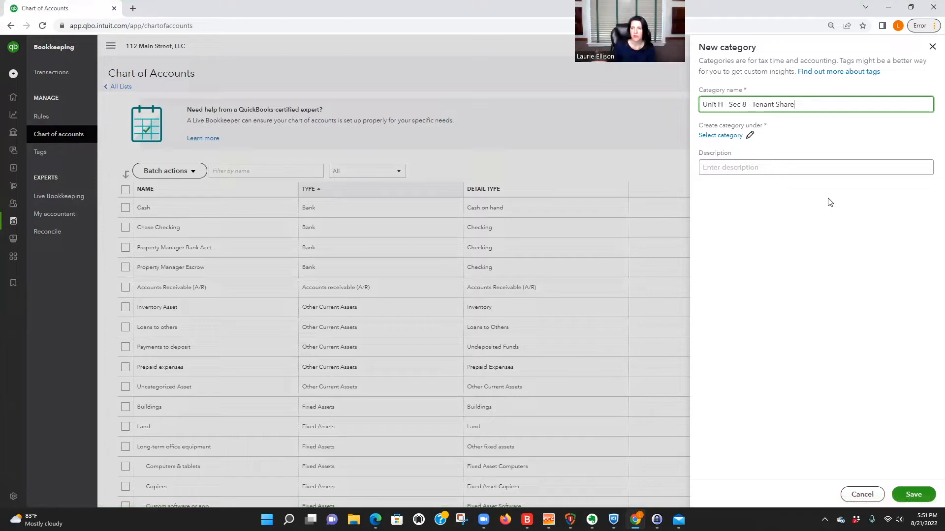
Step: File the category under Income with Sales as its parent account
left_click(712, 136)
left_click(704, 102)
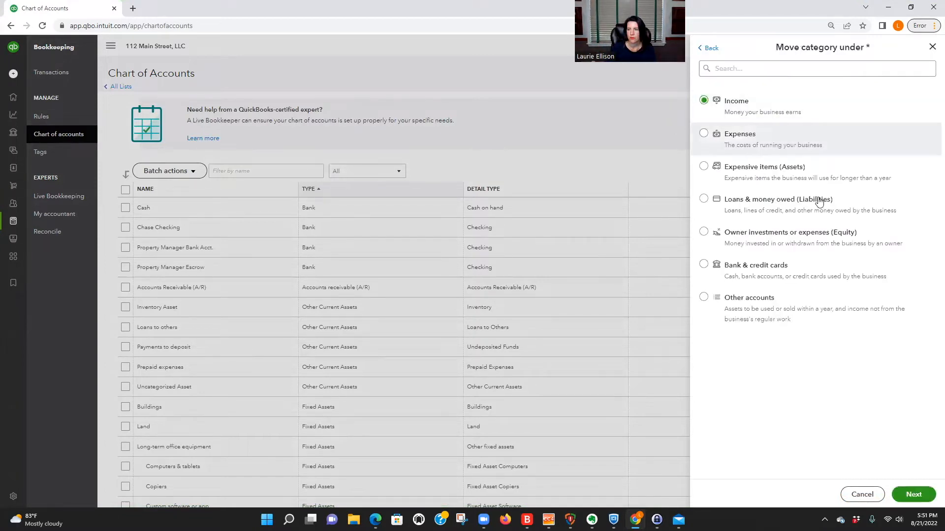
left_click(916, 495)
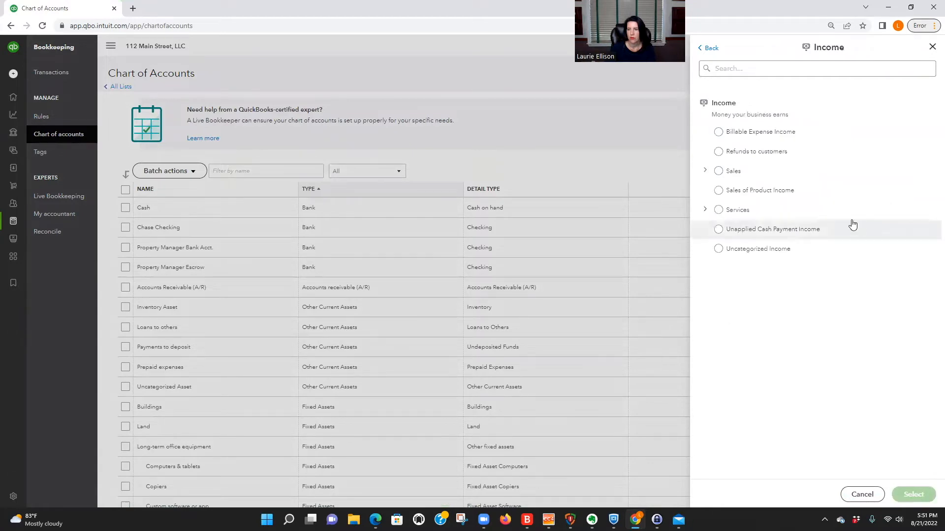
left_click(719, 209)
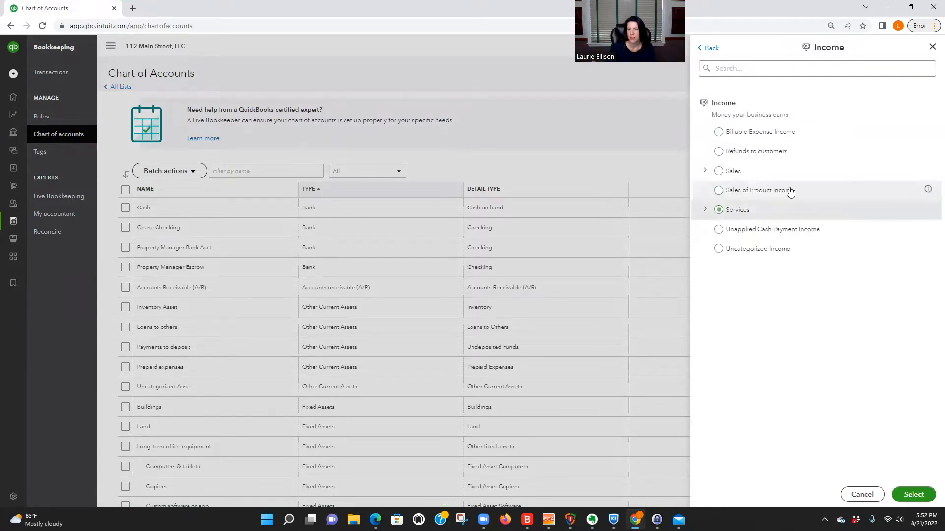
left_click(719, 172)
left_click(913, 494)
Step: Copy the category name into the description and save the category
left_click(723, 167)
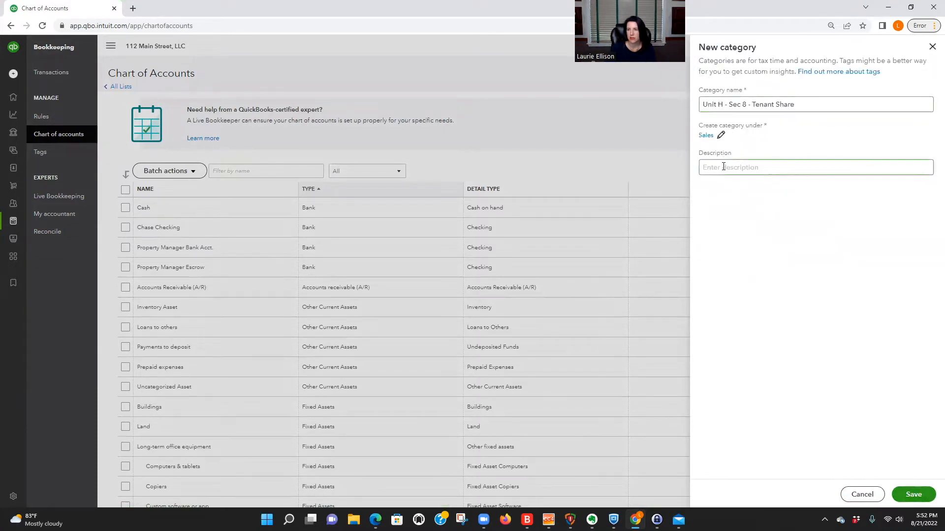
left_click_drag(802, 104, 715, 94)
key("ctrl+c")
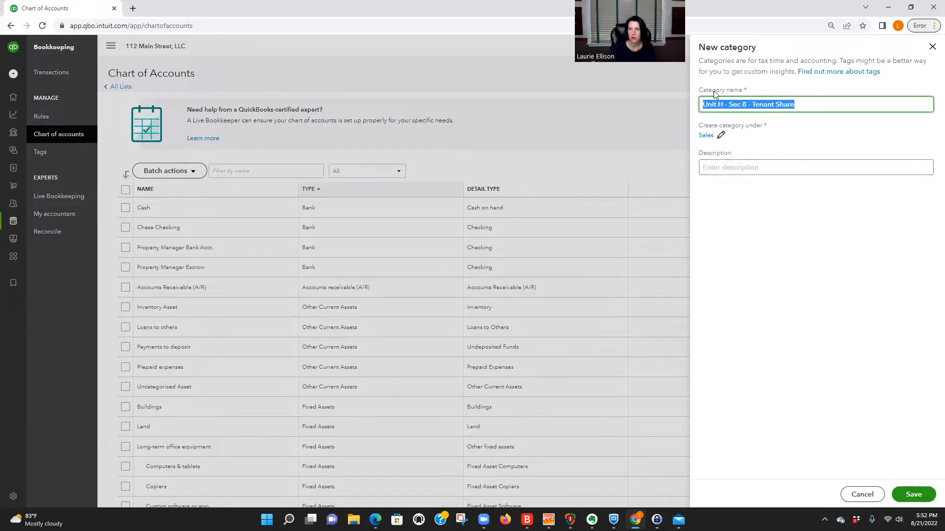
left_click(739, 164)
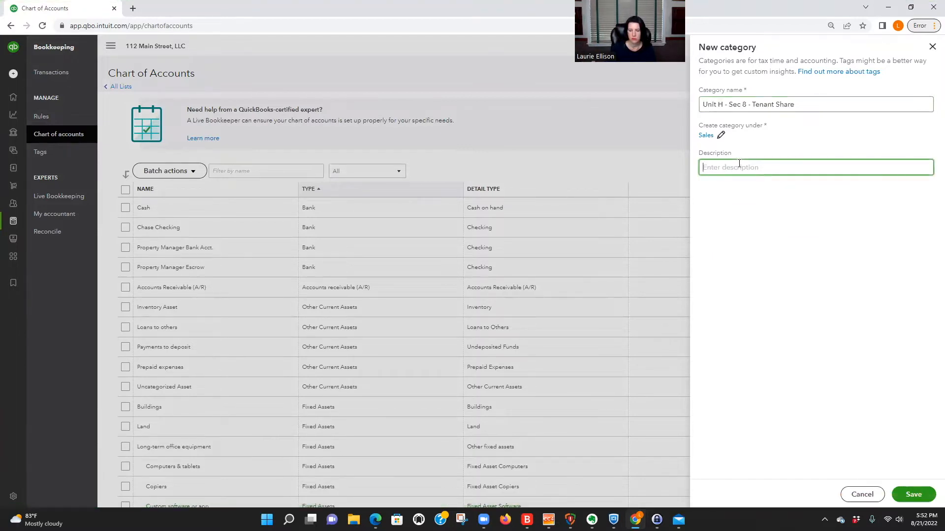
key("ctrl+v")
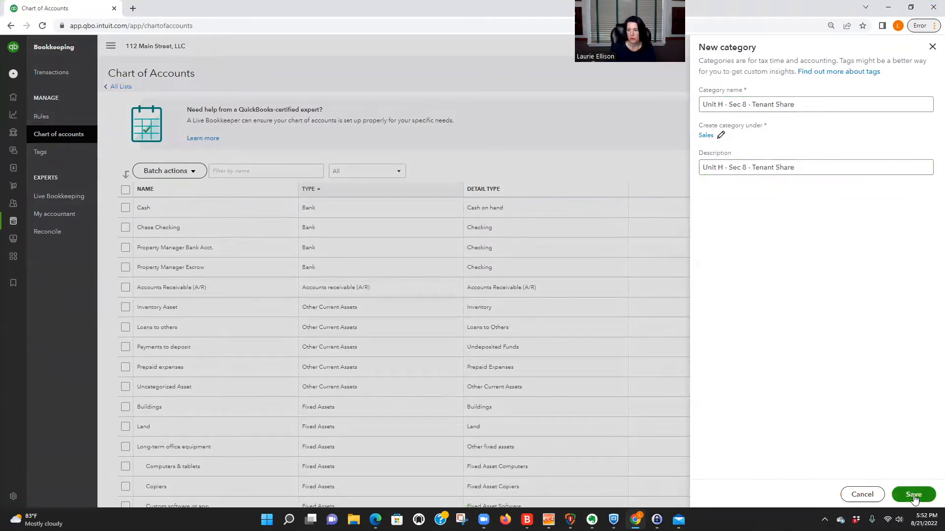
left_click(913, 495)
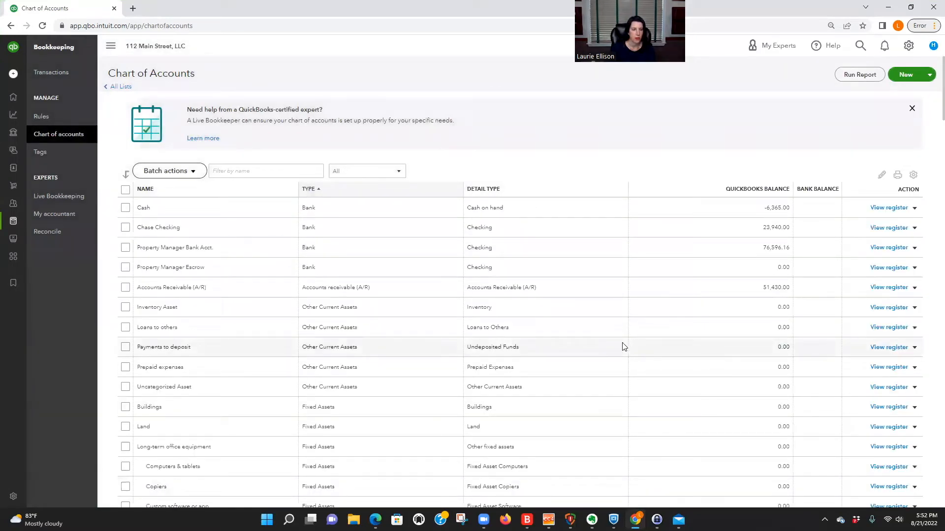
Step: Start another category named 'Unit H - Section 8 - County'
scroll(547, 350, "down", 5)
scroll(547, 350, "up", 5)
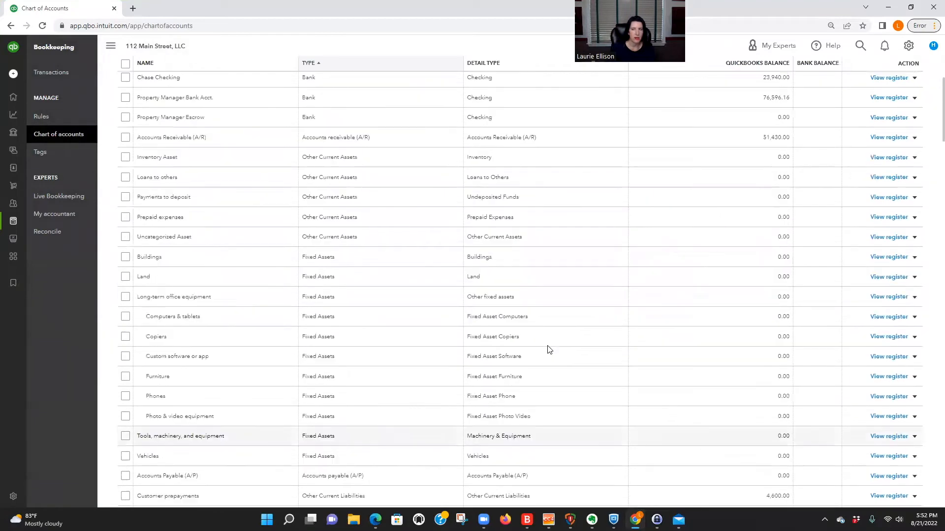
left_click(906, 74)
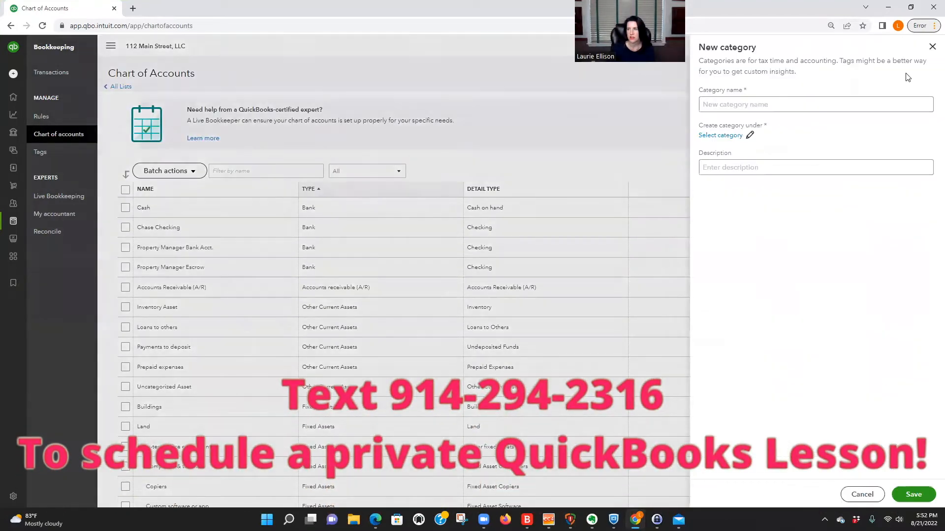
left_click(723, 103)
type("Se")
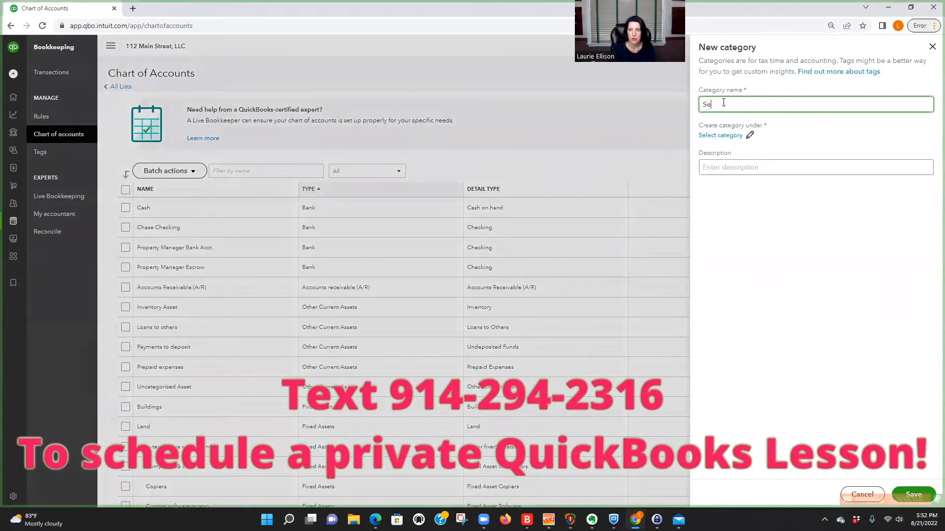
type("ction 8")
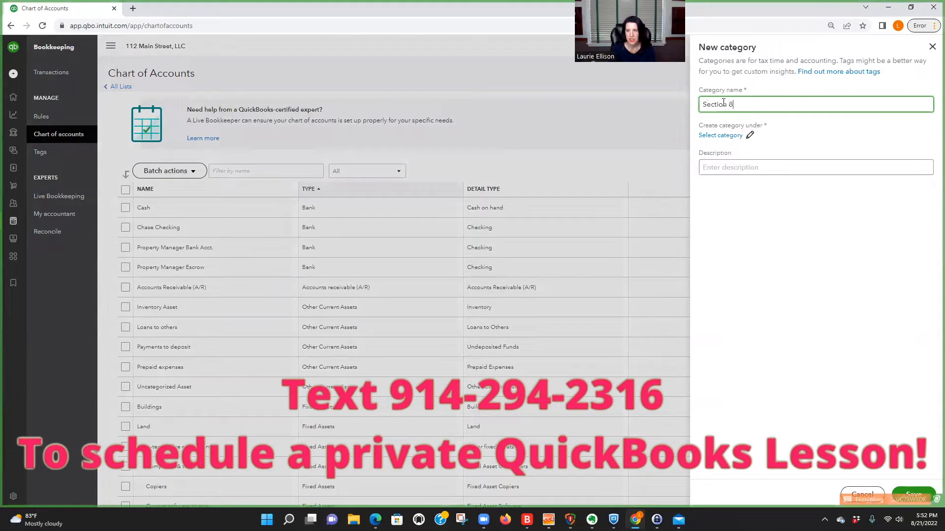
key("BackSpace")
key("BackSpace")
key("BackSpace")
key("BackSpace")
key("BackSpace")
key("BackSpace")
key("BackSpace")
key("BackSpace")
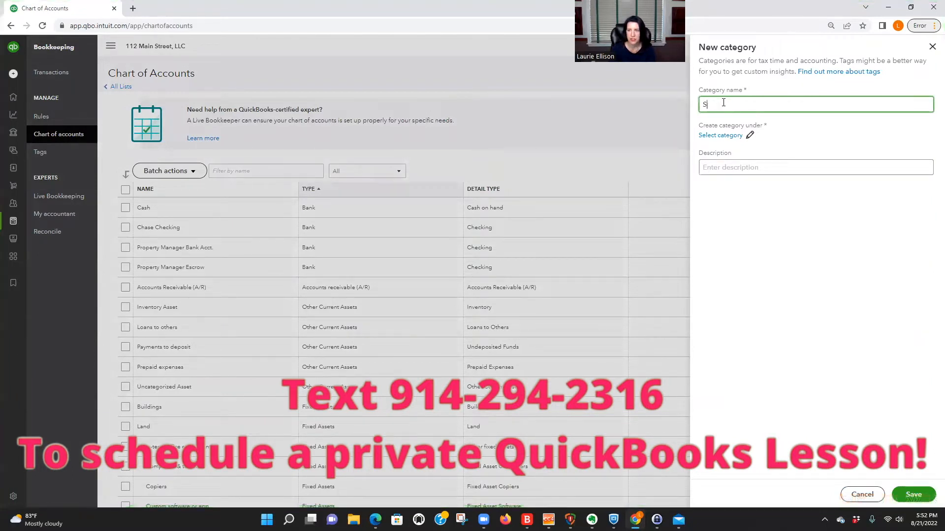
type("Unit H")
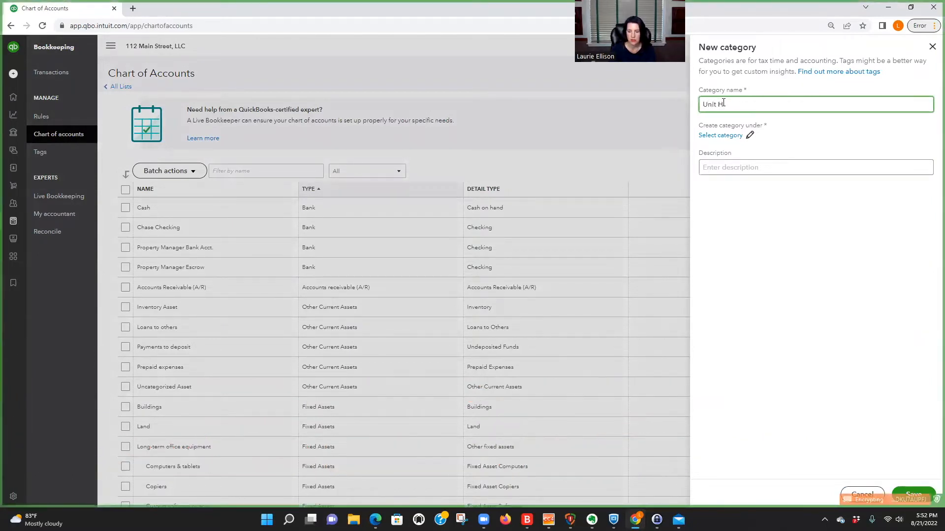
type(" - Section 8 - County")
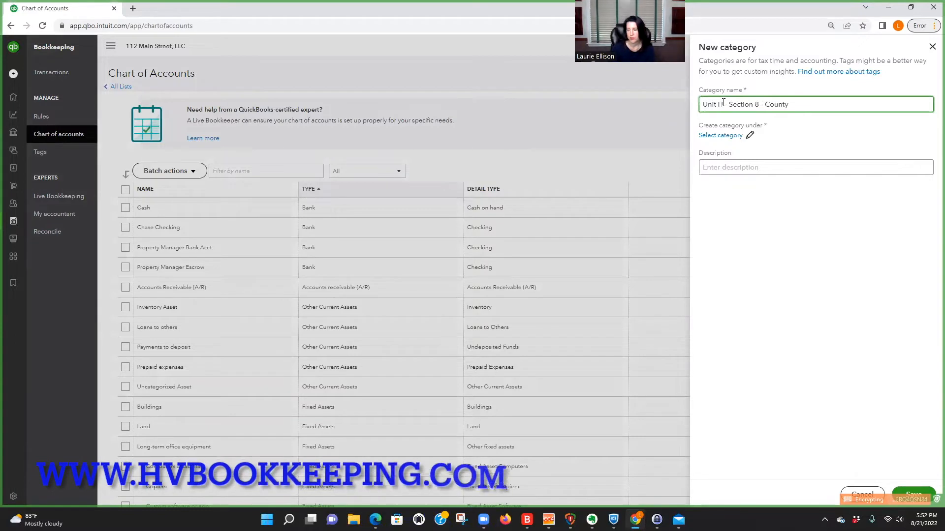
Step: Place it under Income > Sales, copy the name into the description, and save
left_click(722, 135)
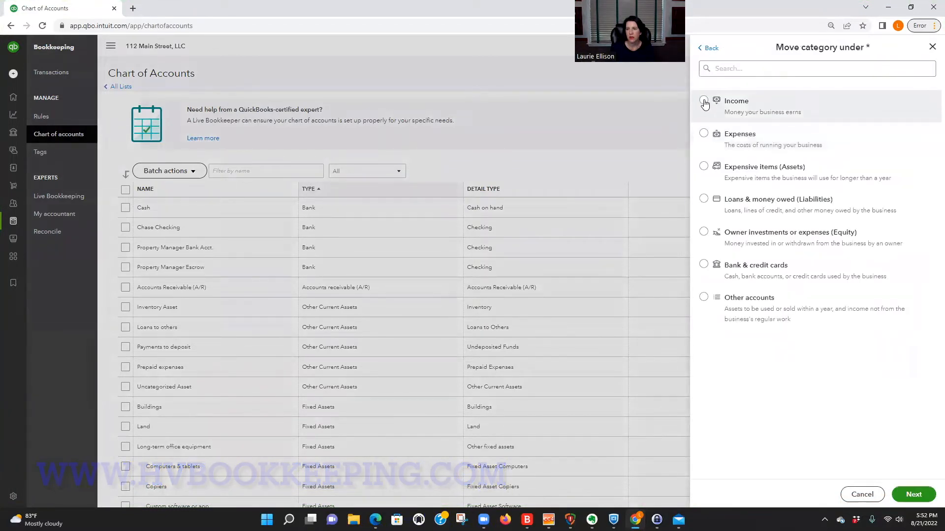
left_click(707, 101)
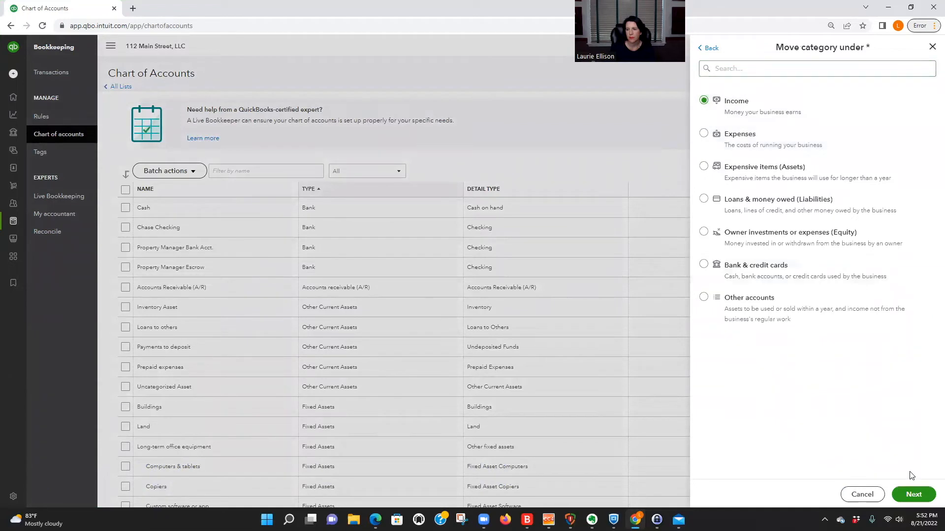
left_click(914, 494)
left_click(719, 171)
left_click(917, 495)
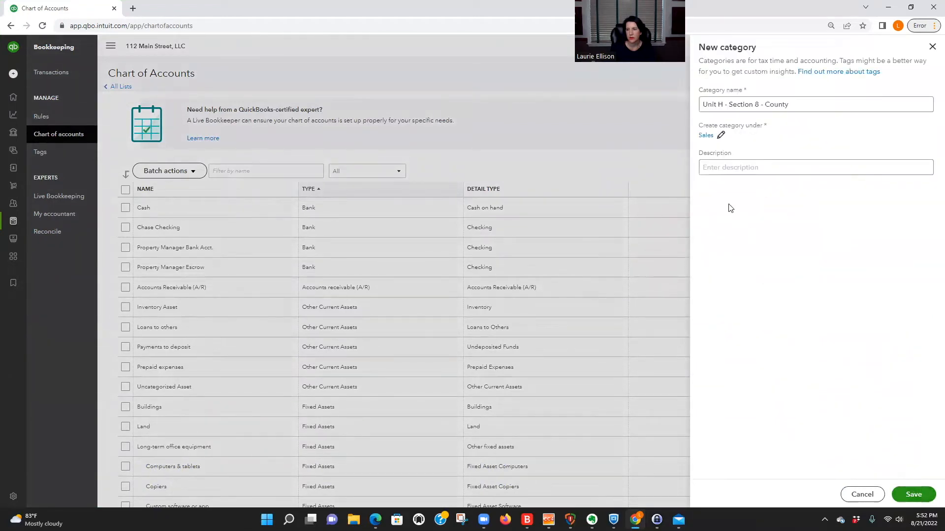
left_click_drag(819, 103, 715, 97)
key("ctrl+c")
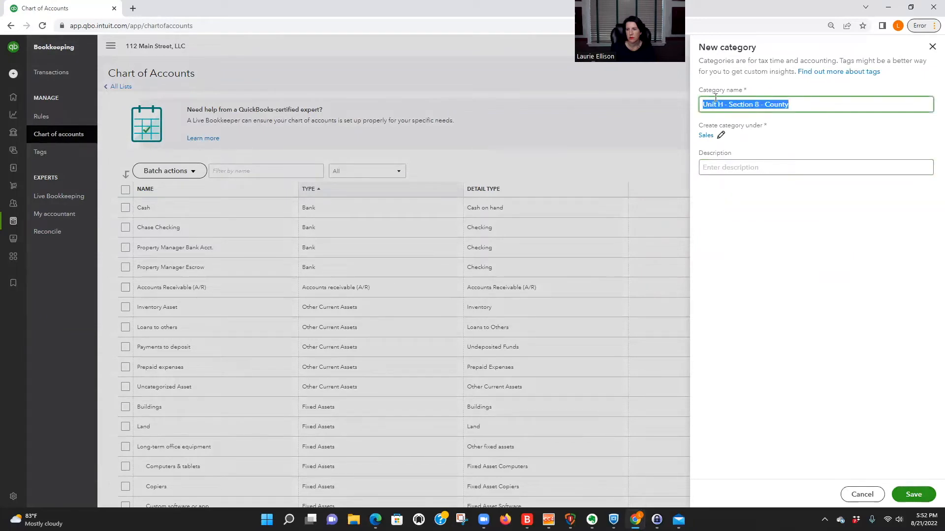
left_click(787, 168)
key("ctrl+v")
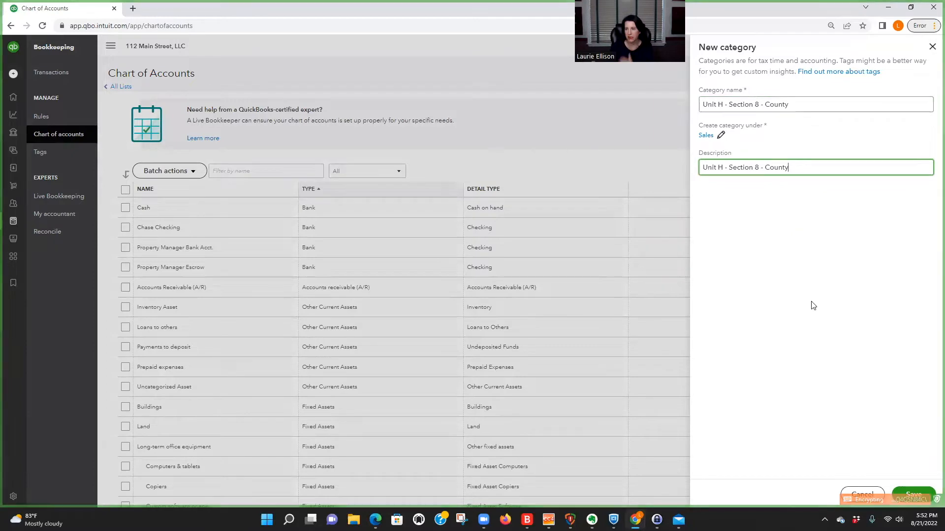
left_click(914, 495)
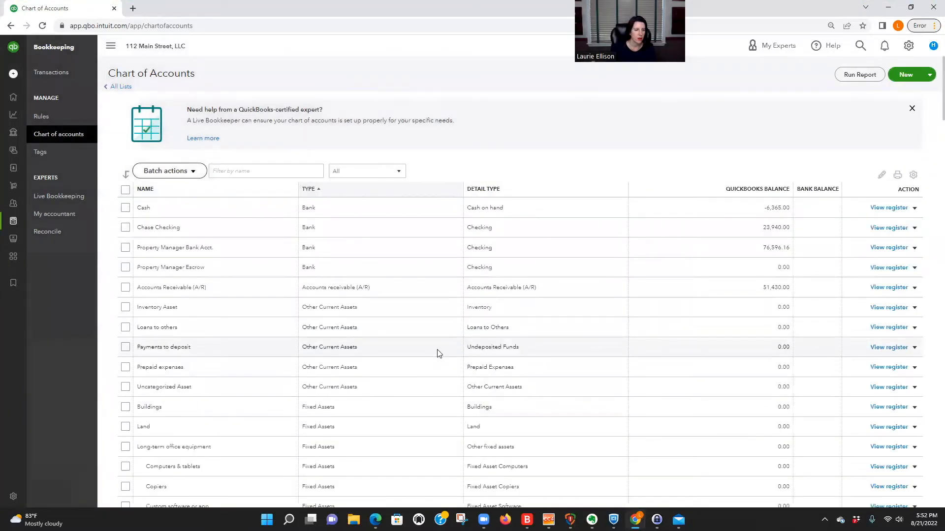
Step: Search 'sec' and change the County description to 'Unit H - Section 8 - County Share'
scroll(440, 353, "down", 4)
scroll(283, 184, "up", 5)
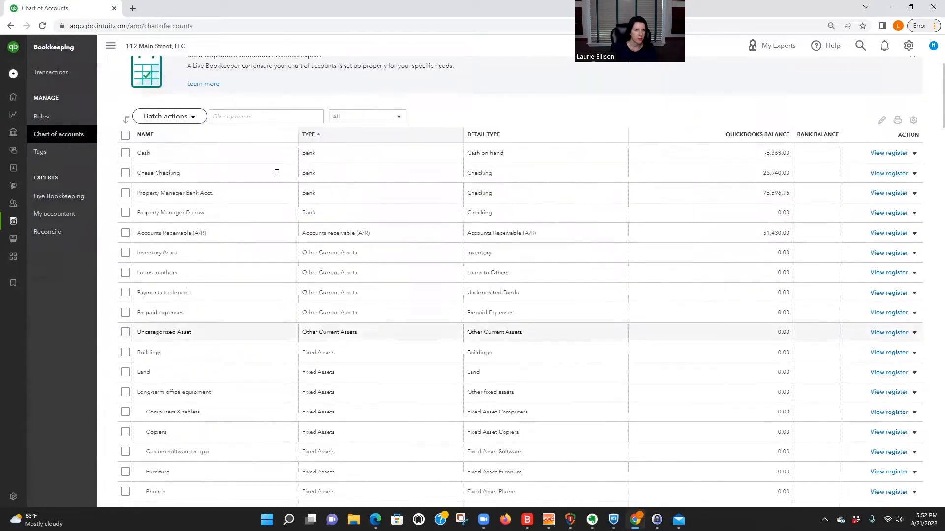
left_click(226, 168)
type("sec")
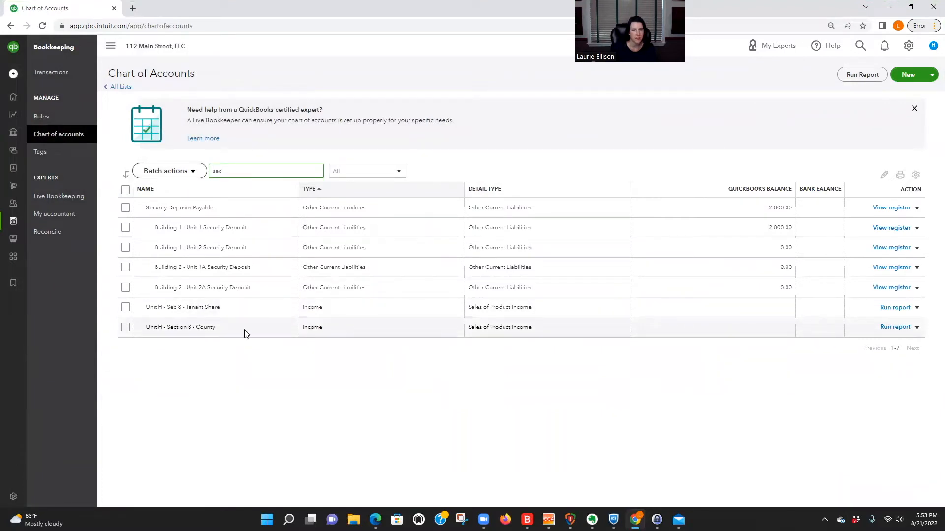
left_click(917, 327)
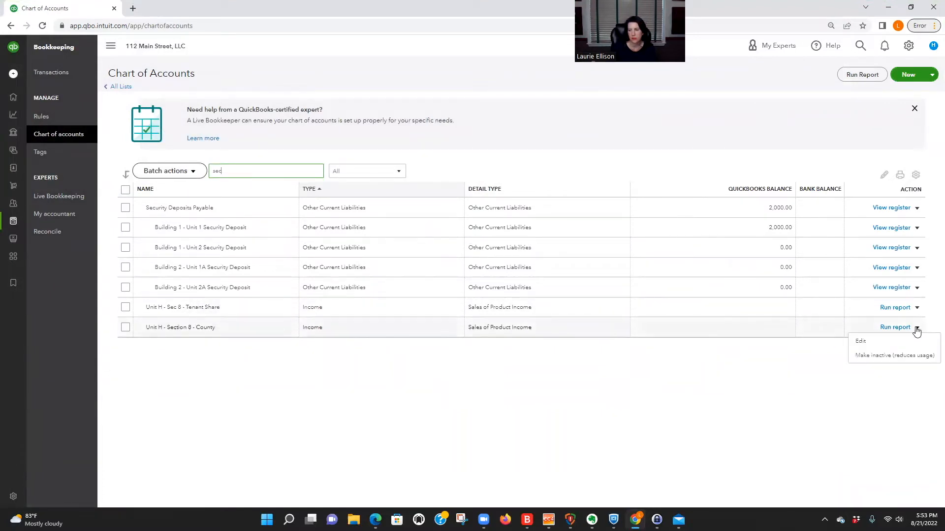
left_click(870, 345)
left_click(808, 144)
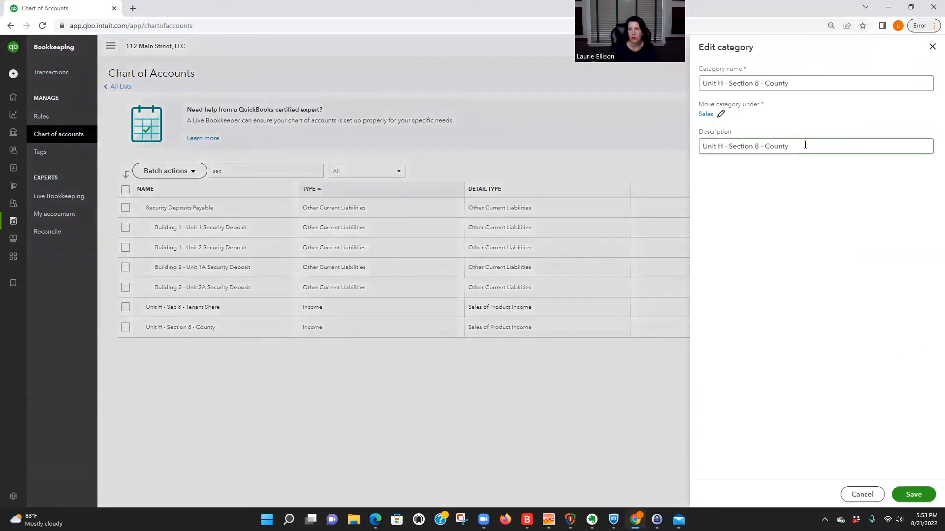
type("Share")
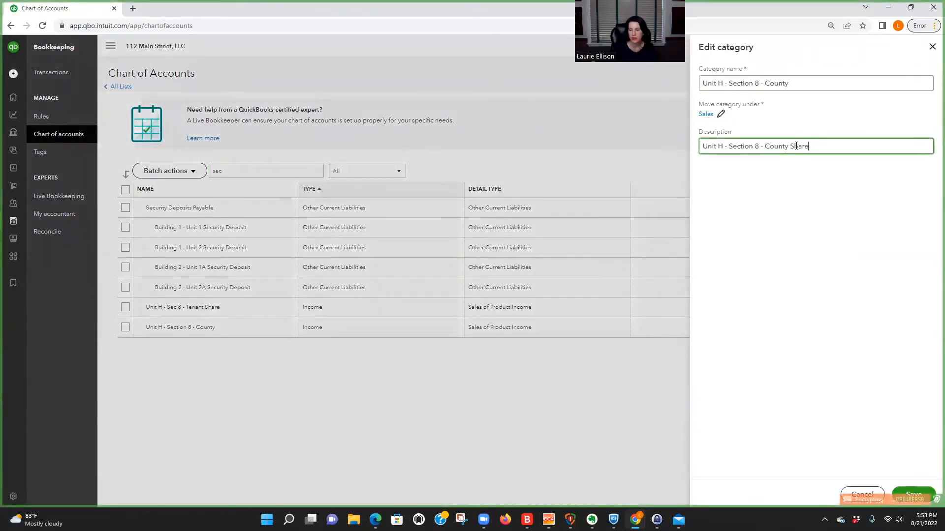
left_click(913, 495)
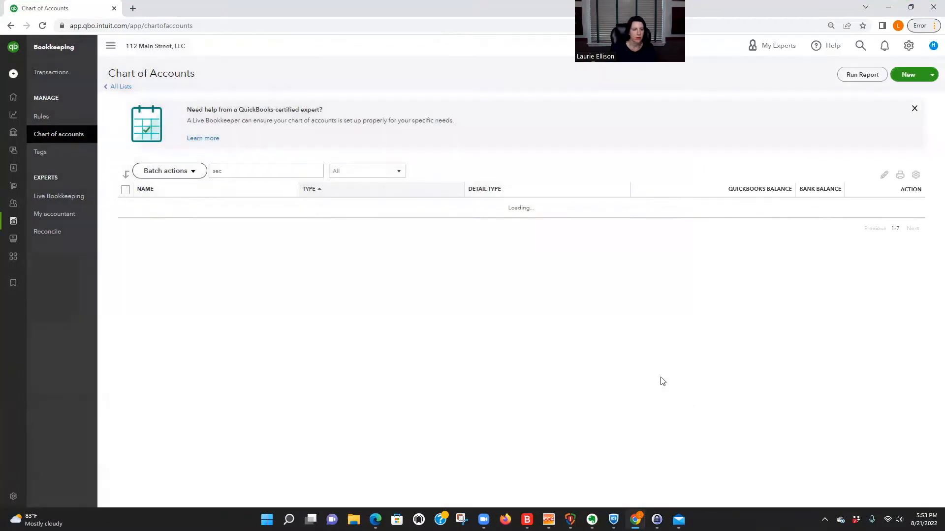
Step: Create 'Unit H - Section 8 Rental Income' under Income > Sales, with its name as the description
left_click(909, 76)
left_click(752, 103)
type("Unit ")
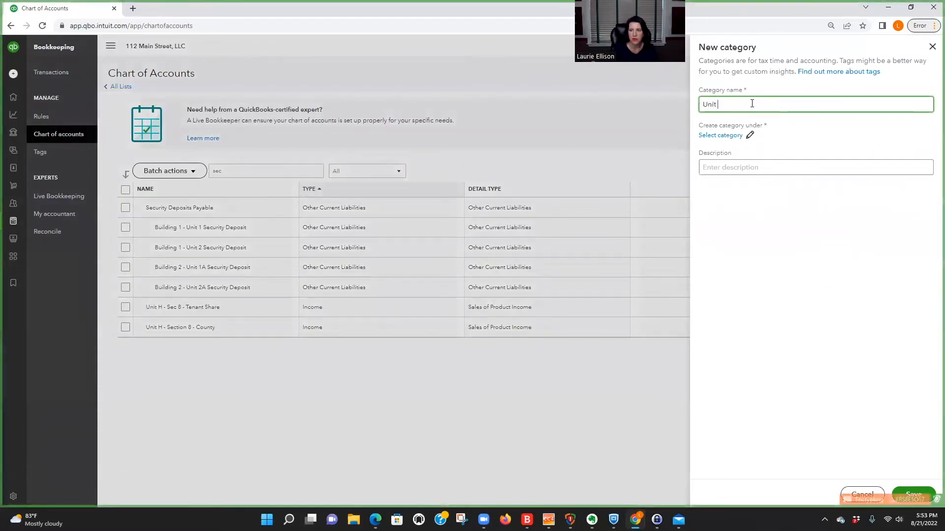
type("H - Rental Income")
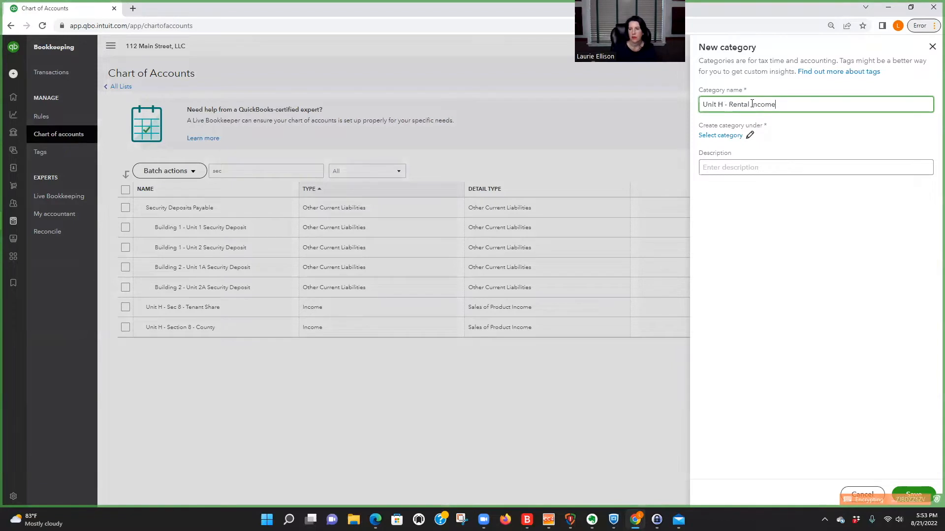
left_click(723, 135)
left_click(711, 101)
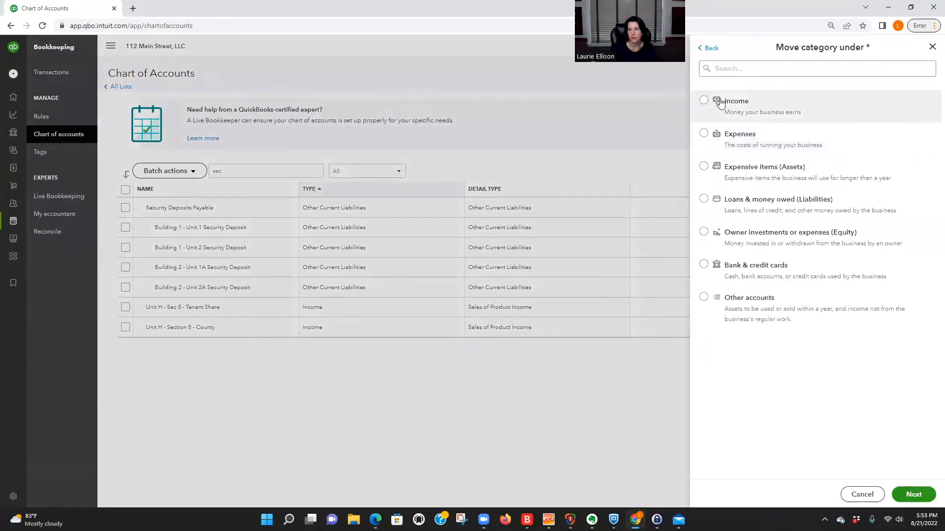
left_click(913, 495)
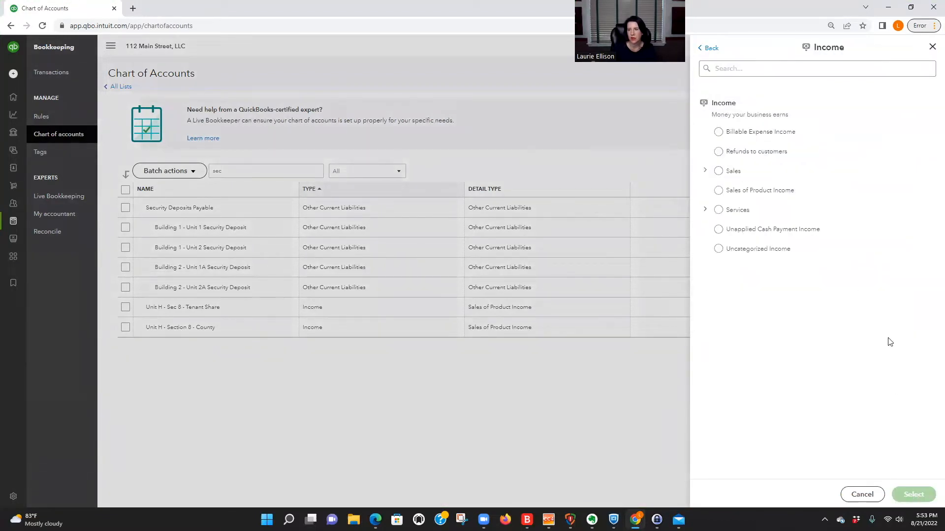
left_click(722, 172)
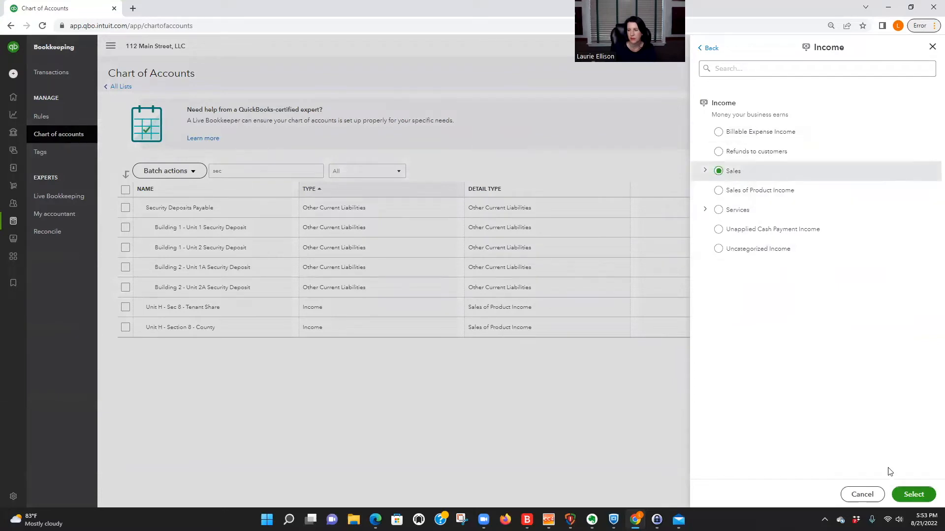
left_click(915, 494)
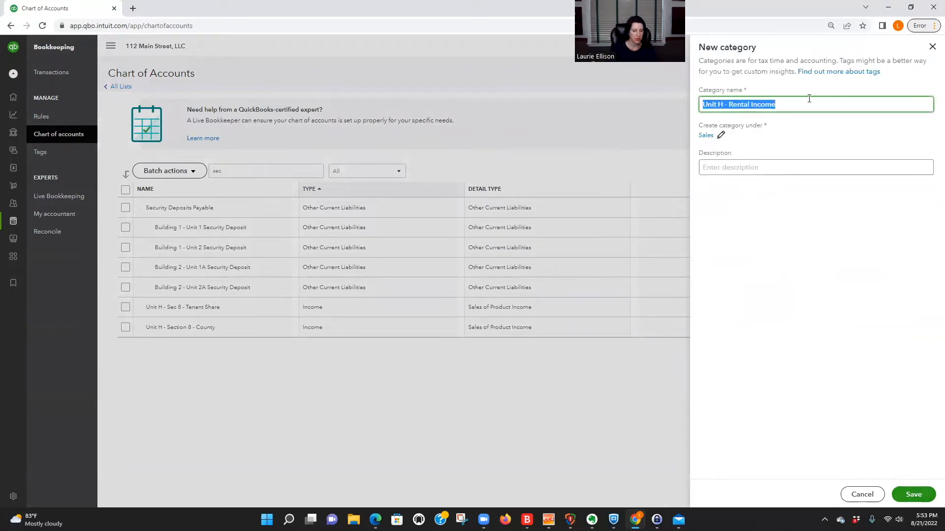
left_click(784, 166)
type("Unit H - Rental Income")
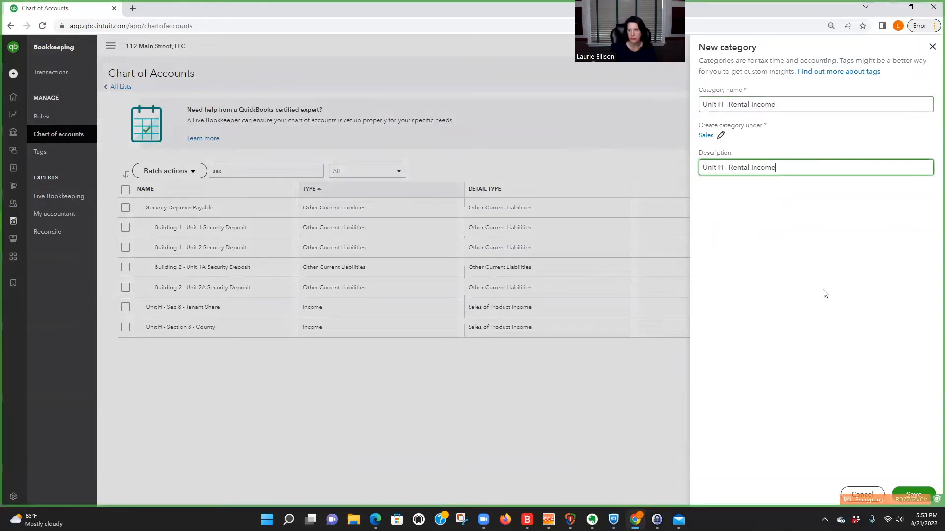
left_click(911, 493)
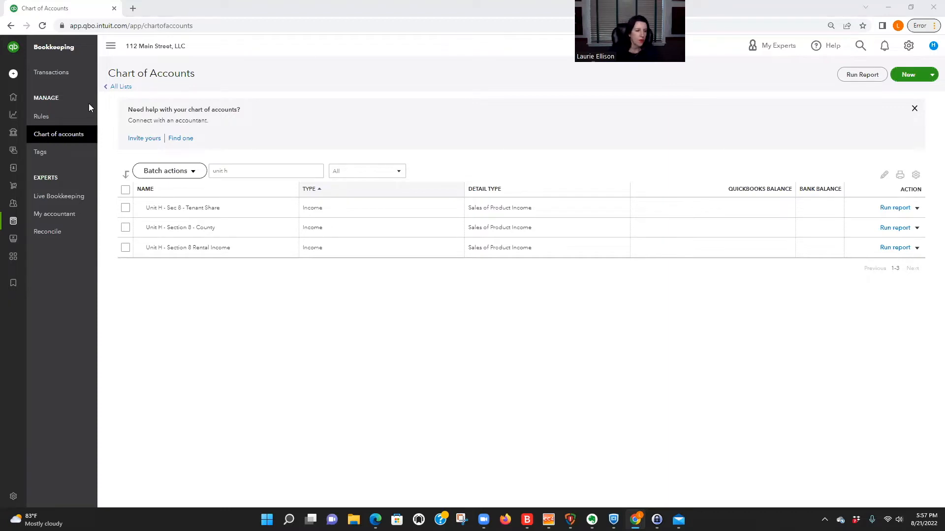
Step: Review the three 'unit h' categories and bring up the County row's actions menu
double_click(200, 227)
left_click_drag(186, 208, 229, 210)
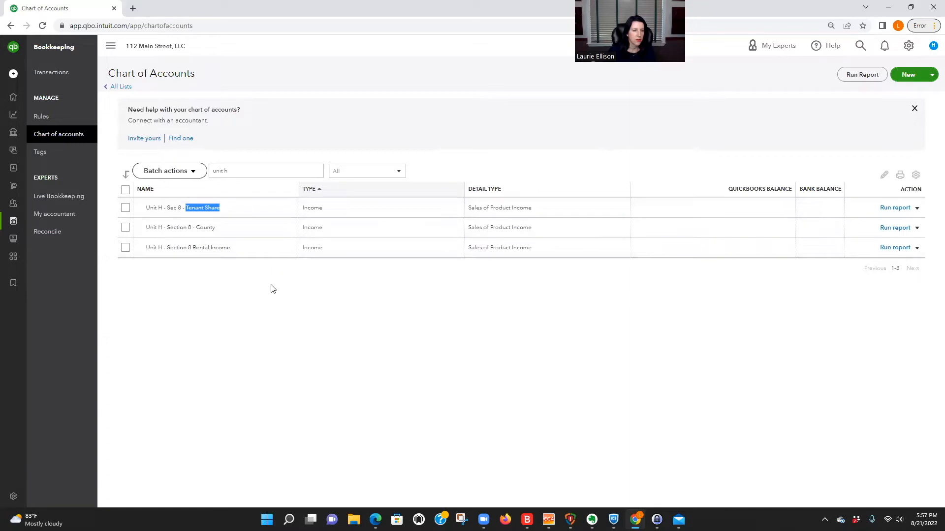
left_click_drag(212, 171, 258, 171)
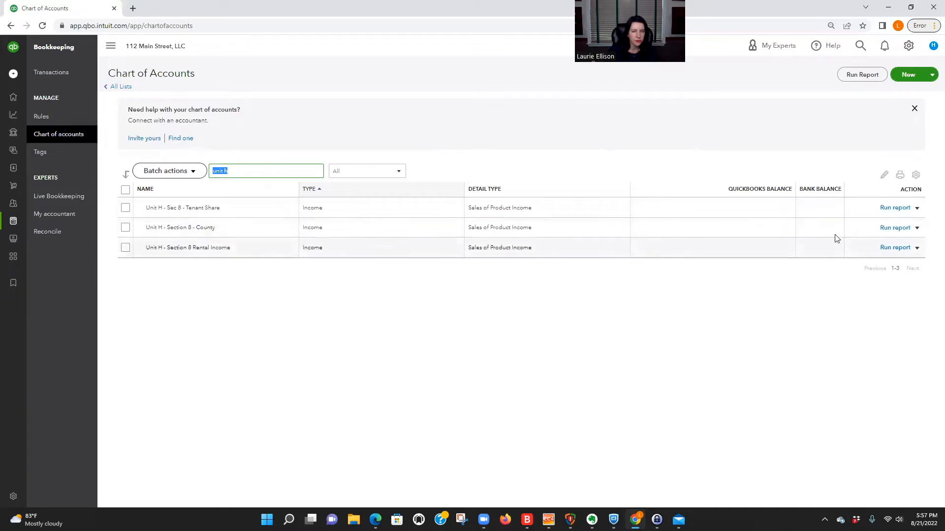
left_click(916, 228)
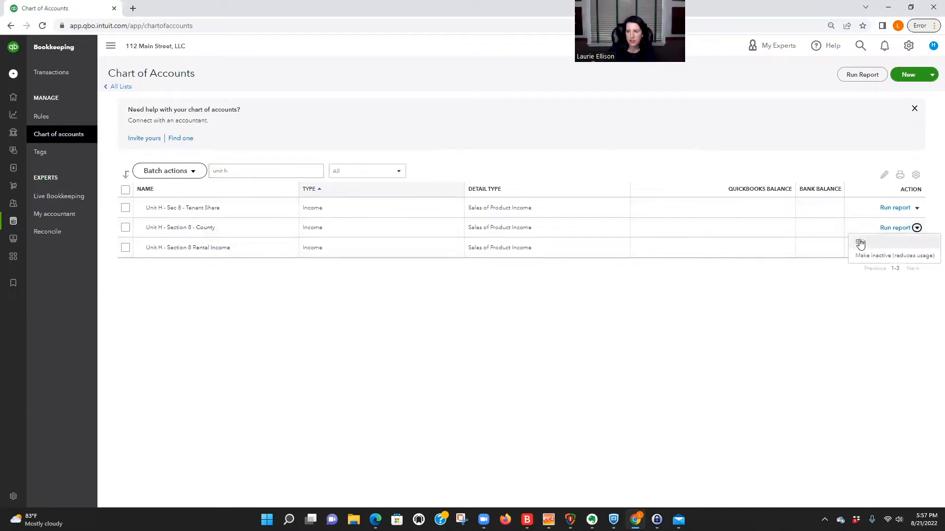
Step: Re-parent County under Unit H - Section 8 Rental Income and accept the accounting warning
left_click(860, 242)
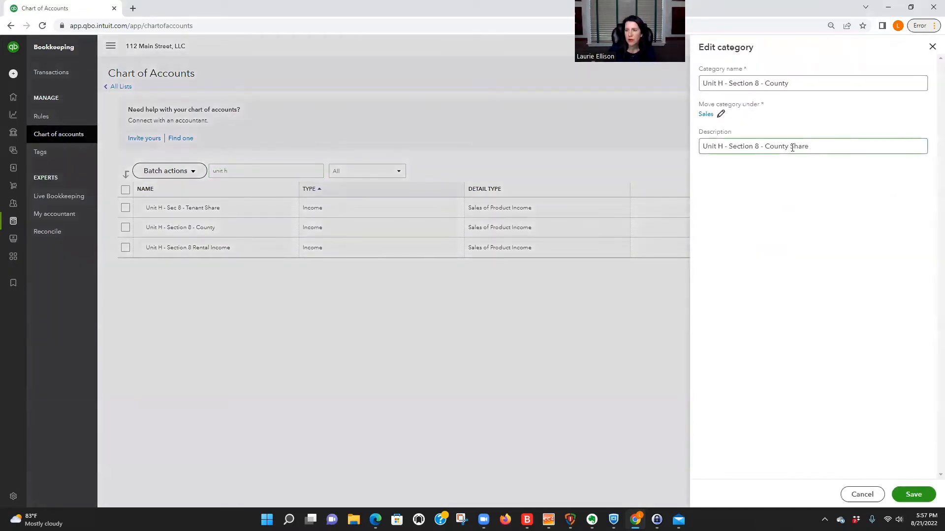
left_click(721, 116)
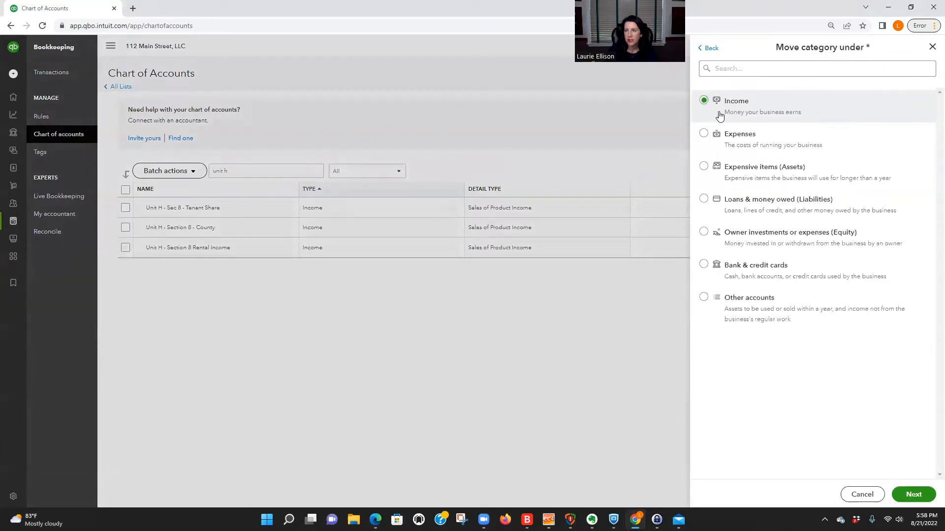
left_click(724, 68)
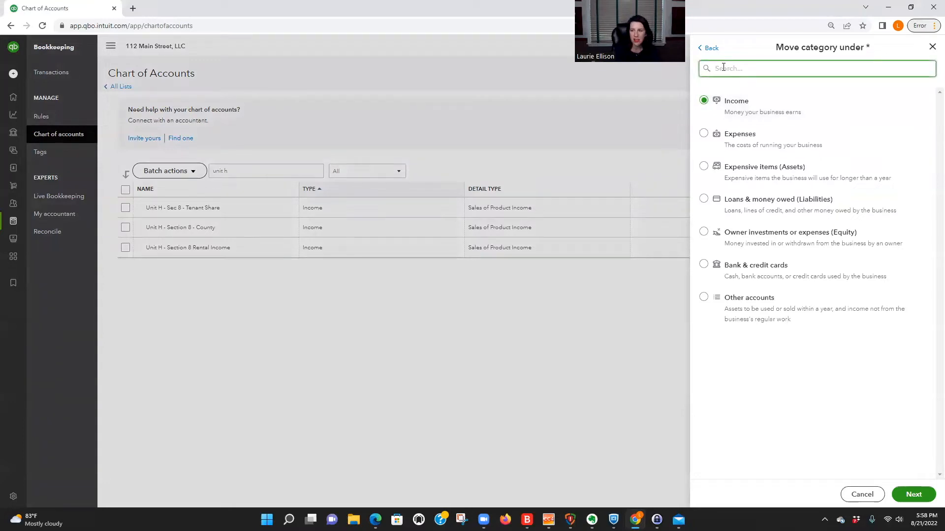
type("unit")
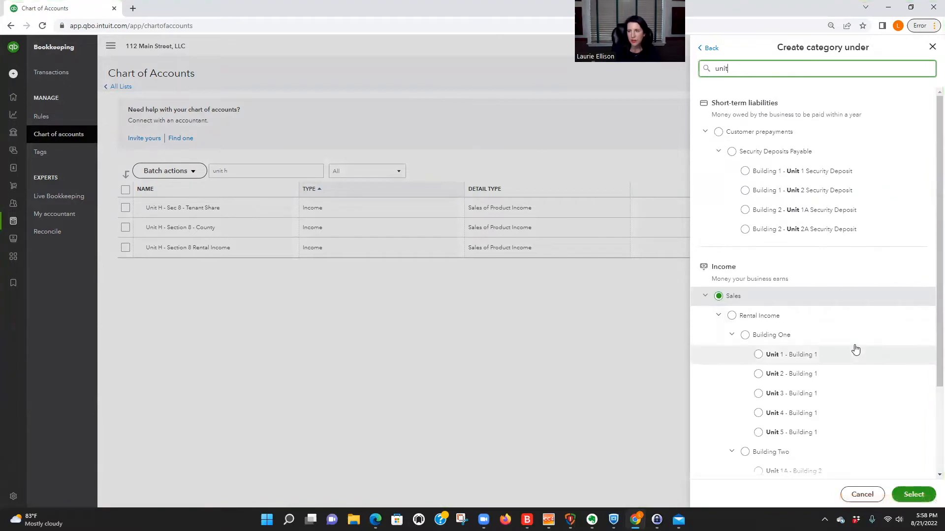
scroll(857, 363, "down", 2)
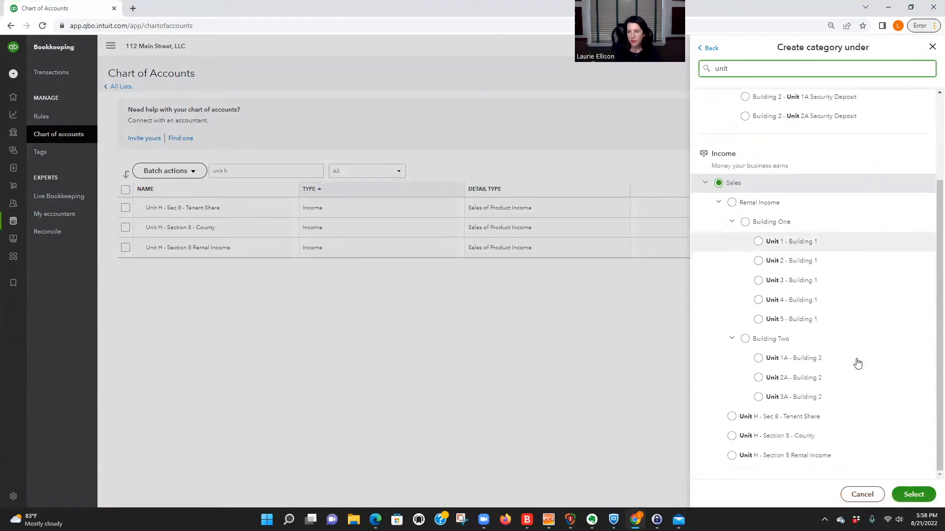
left_click(732, 456)
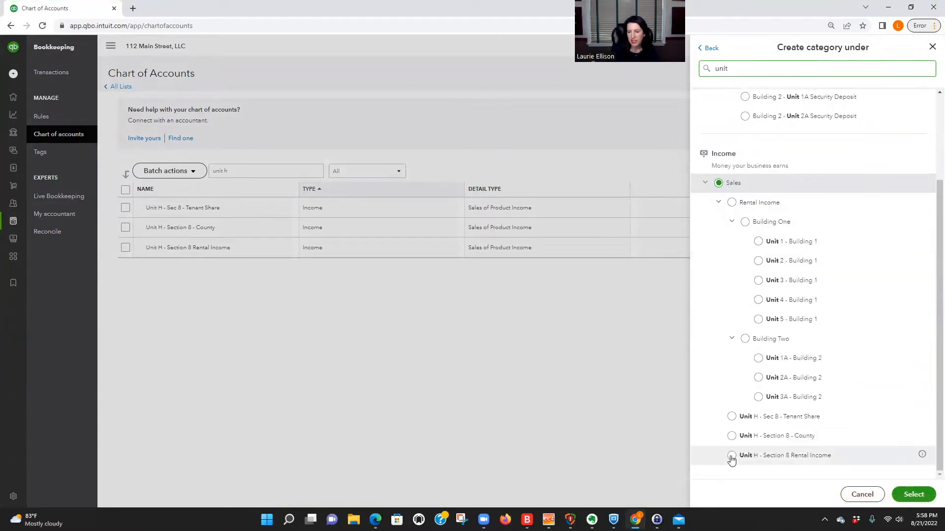
left_click(917, 498)
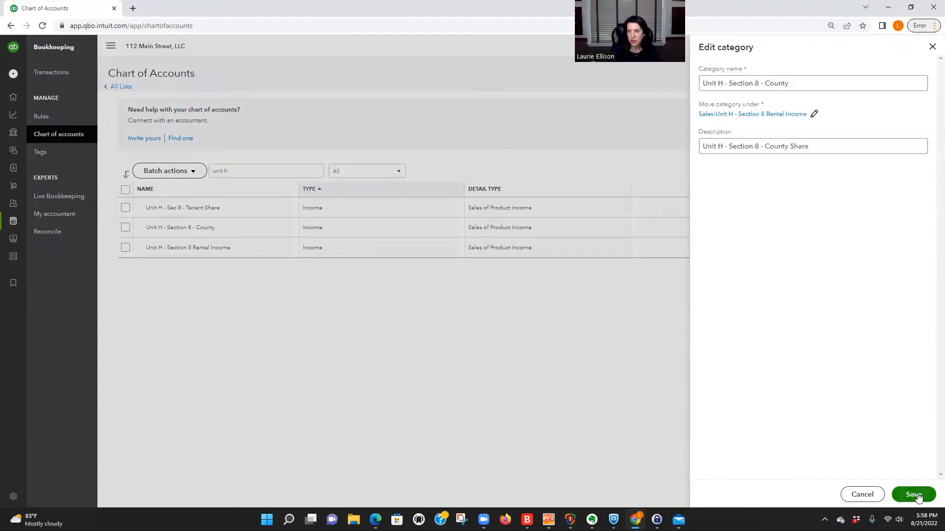
left_click(917, 496)
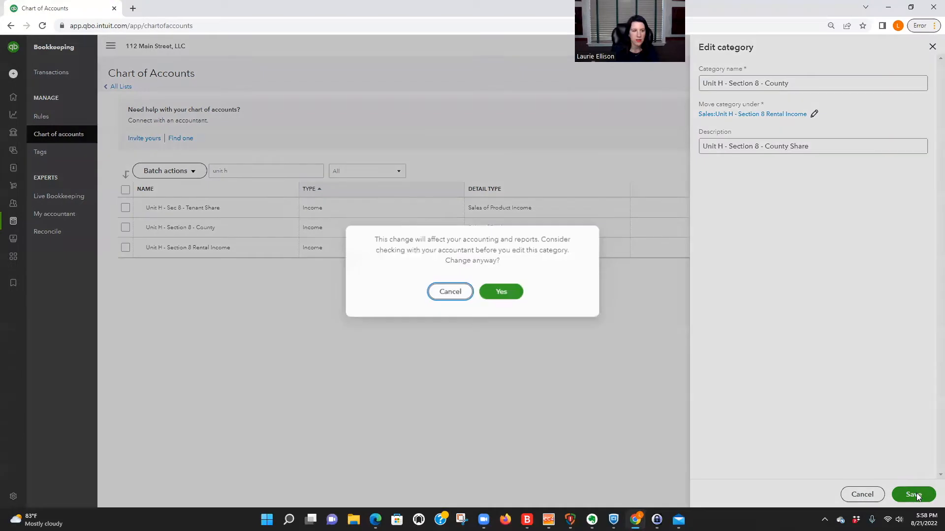
left_click(506, 292)
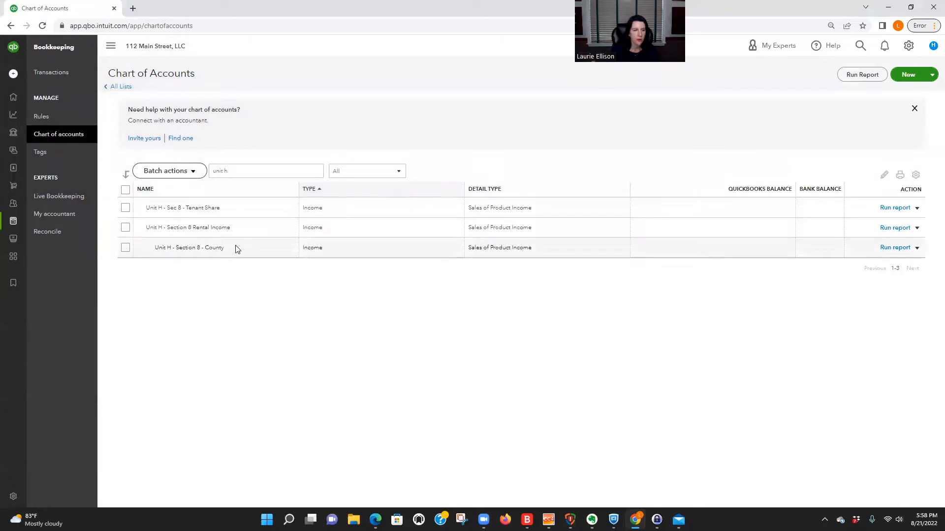
Step: Edit Tenant Share to move it under Unit H - Section 8 Rental Income, accepting the warning
left_click(917, 209)
left_click(859, 219)
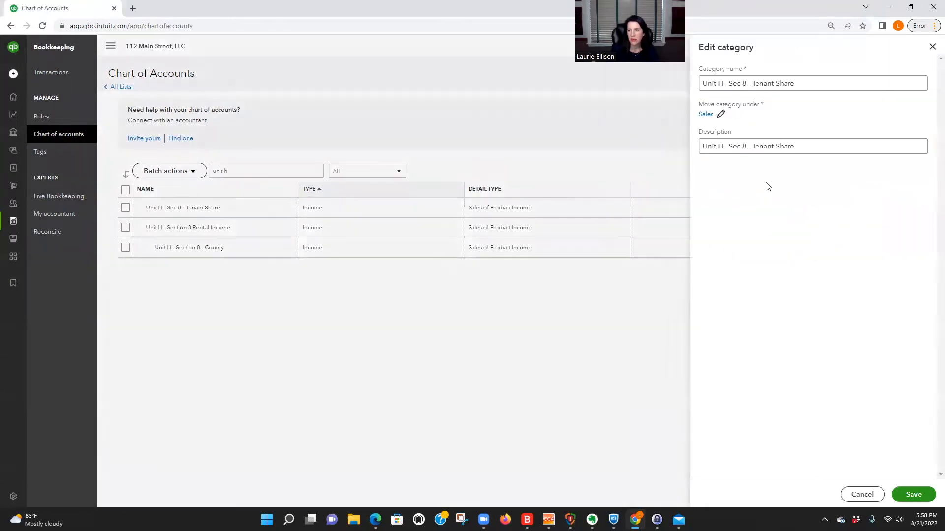
left_click(706, 115)
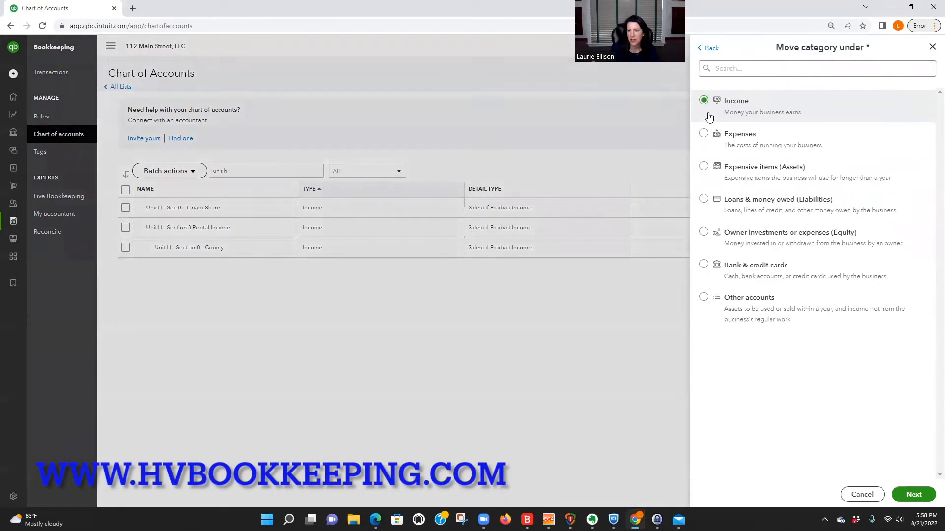
left_click(743, 74)
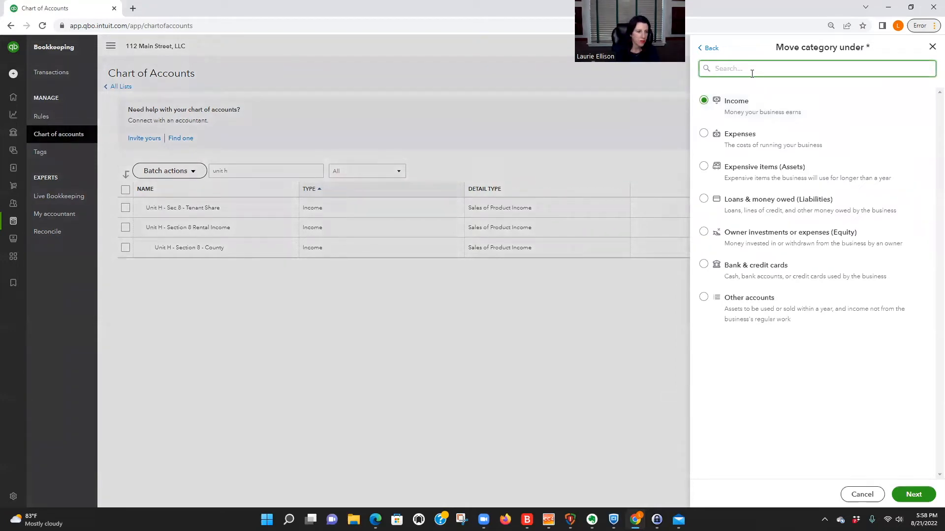
type("unit")
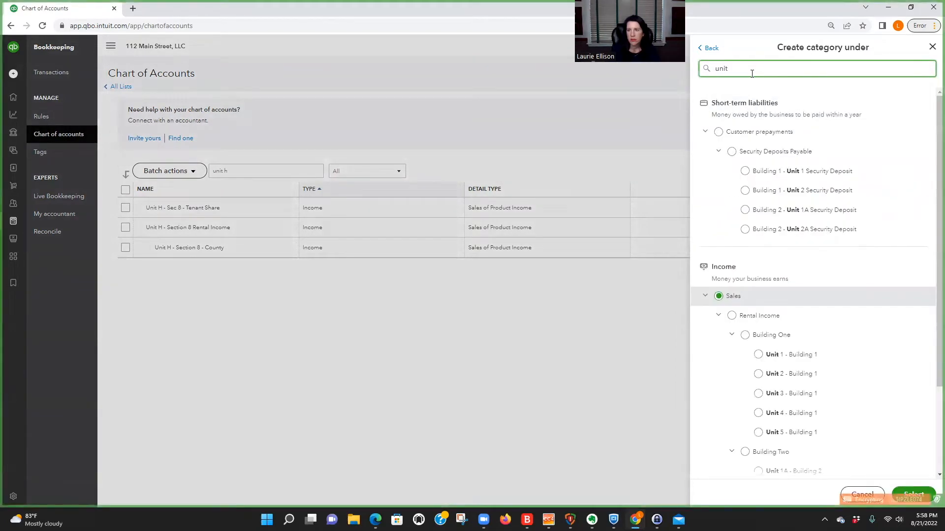
type(" h")
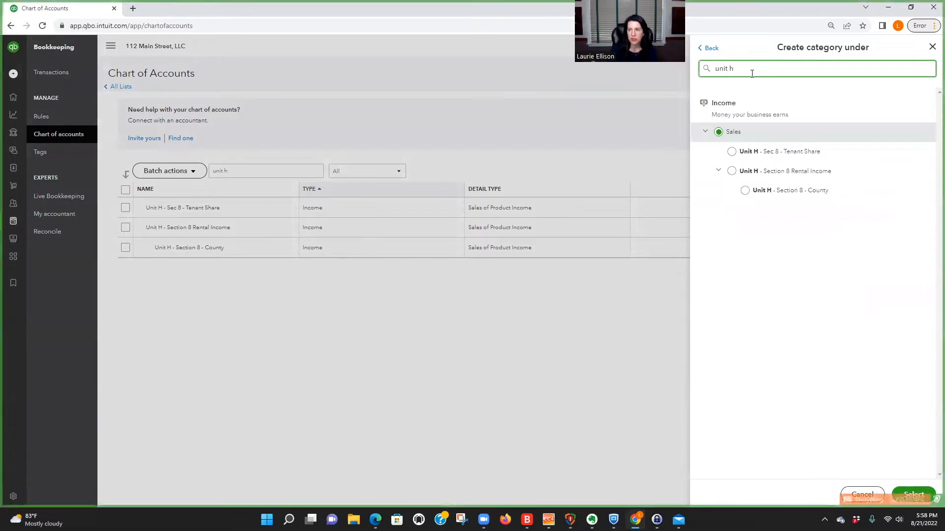
left_click(732, 173)
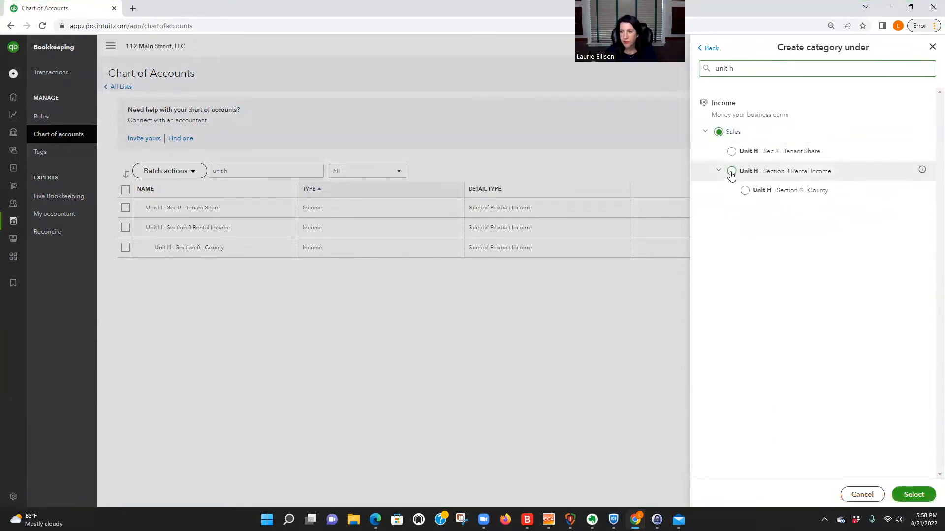
left_click(913, 495)
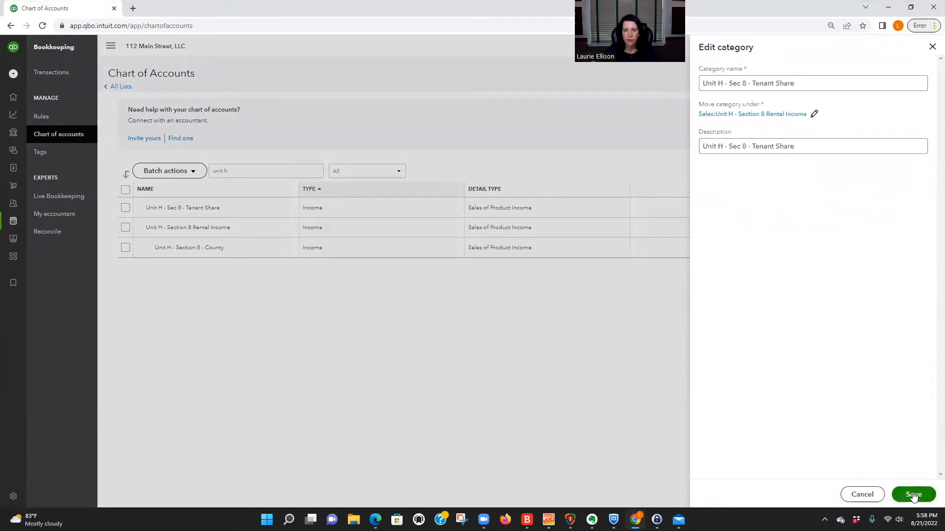
left_click(913, 494)
left_click(500, 291)
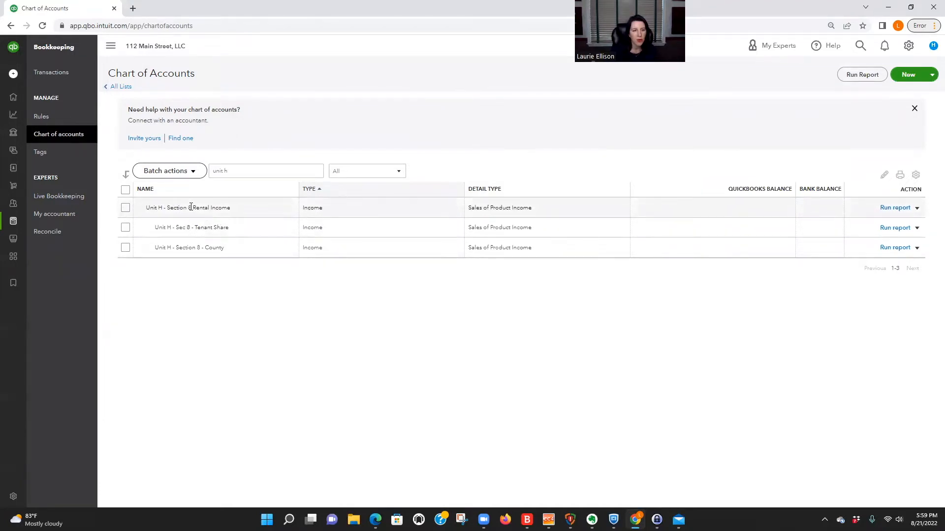
Step: Open the gear menu to reach the Advanced account settings with class tracking on
left_click_drag(188, 208, 238, 213)
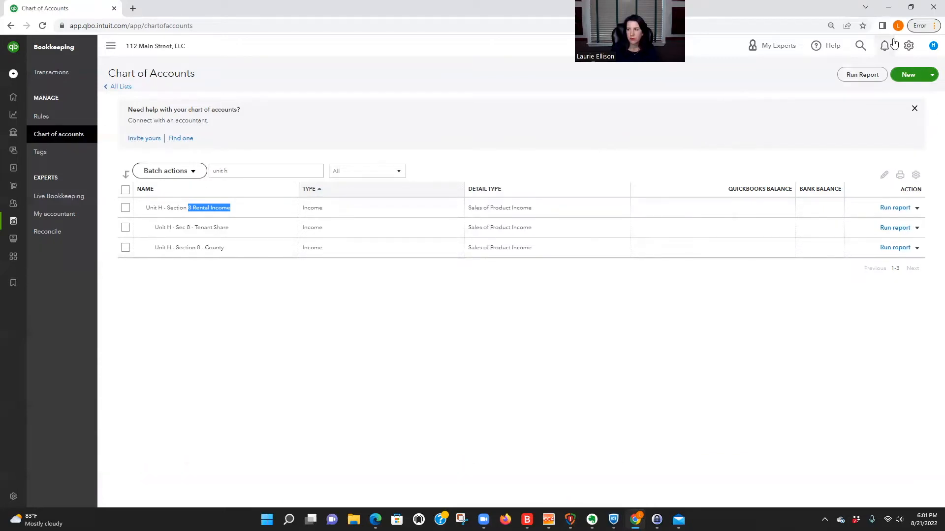
left_click(908, 45)
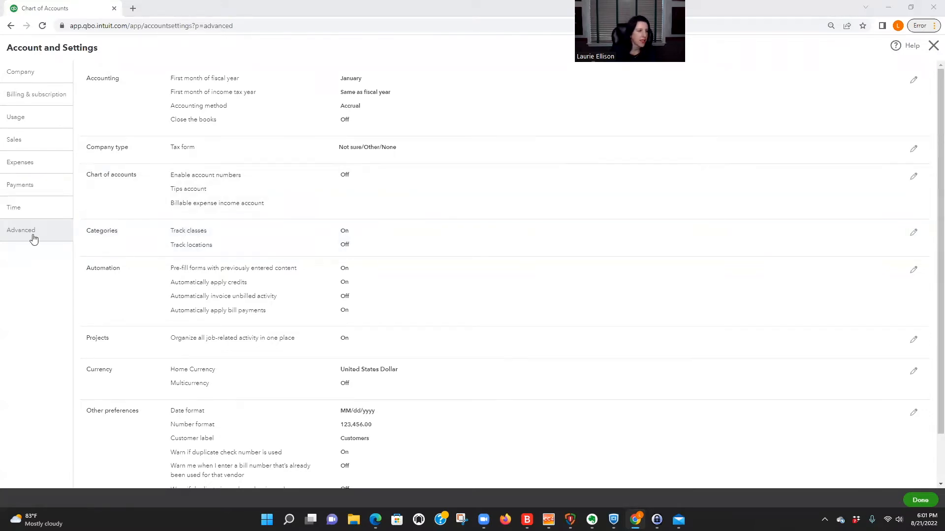
Step: Close Account and Settings and go to All lists from the gear menu
left_click(934, 45)
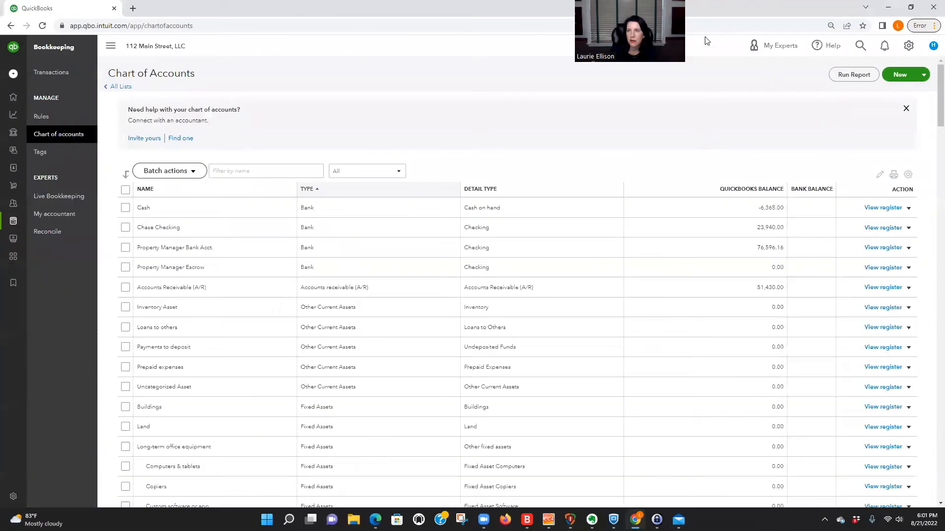
left_click(909, 46)
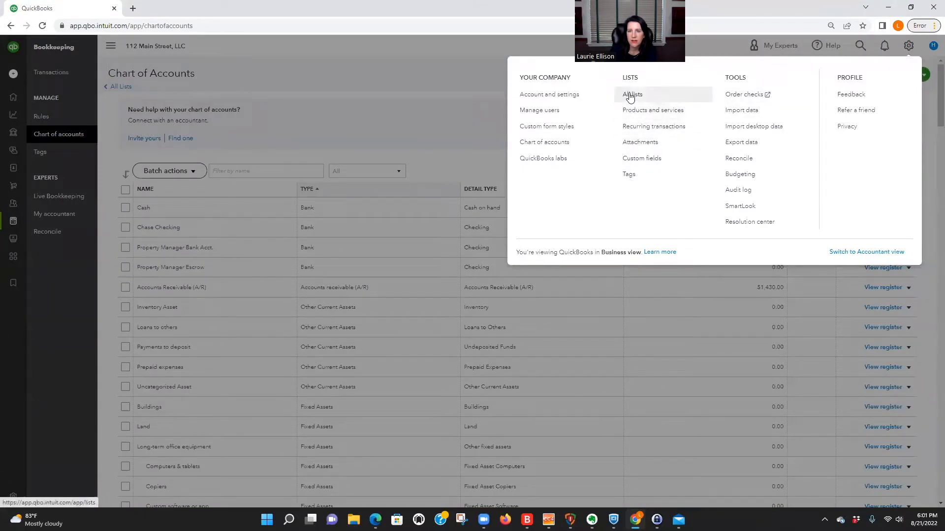
left_click(44, 85)
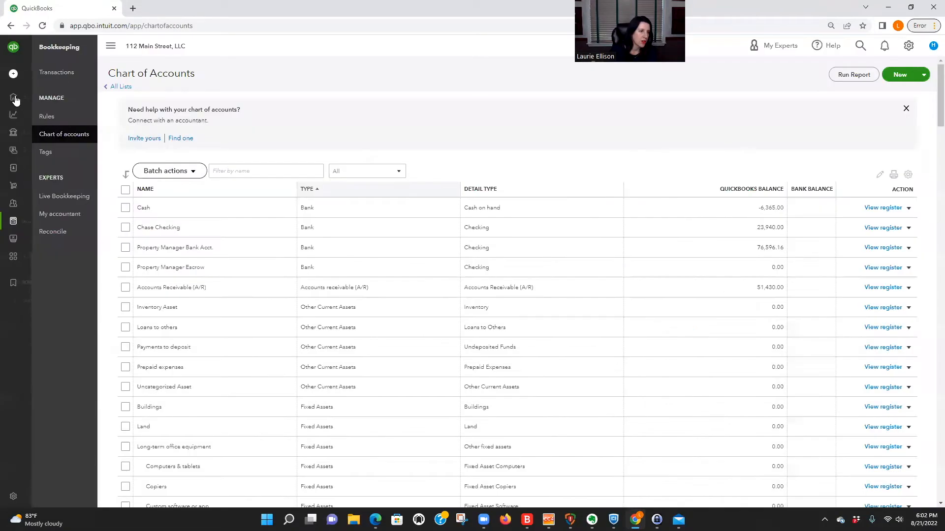
mouse_move(16, 100)
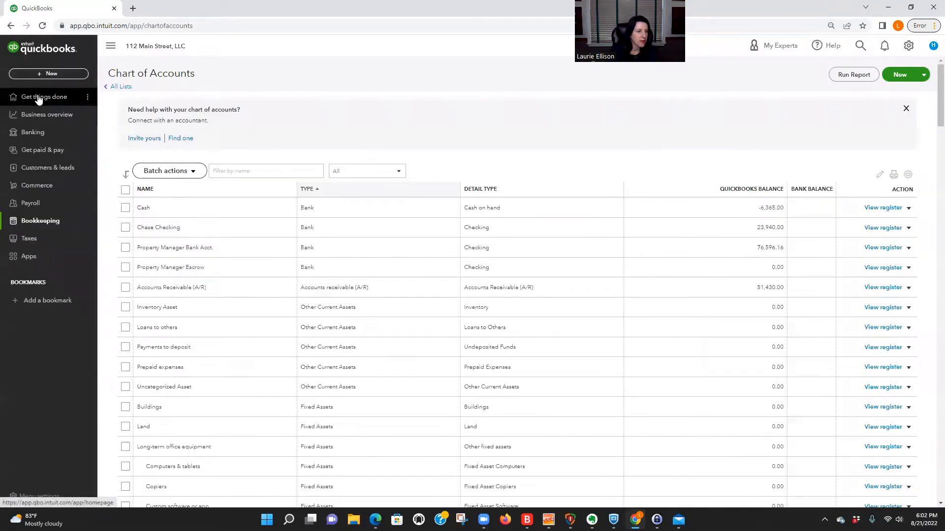
left_click(908, 46)
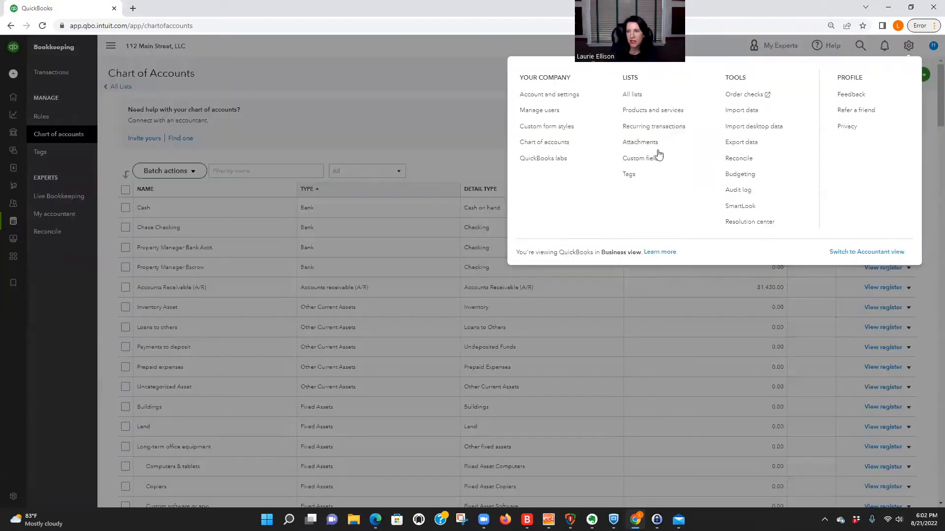
left_click(632, 98)
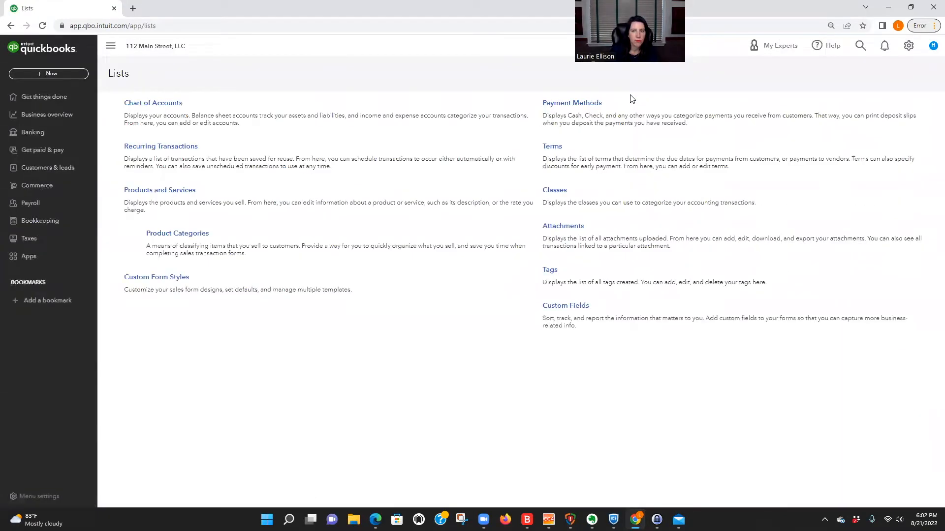
Step: Create and save a new class named 'Unit H' from the Classes list
left_click(559, 193)
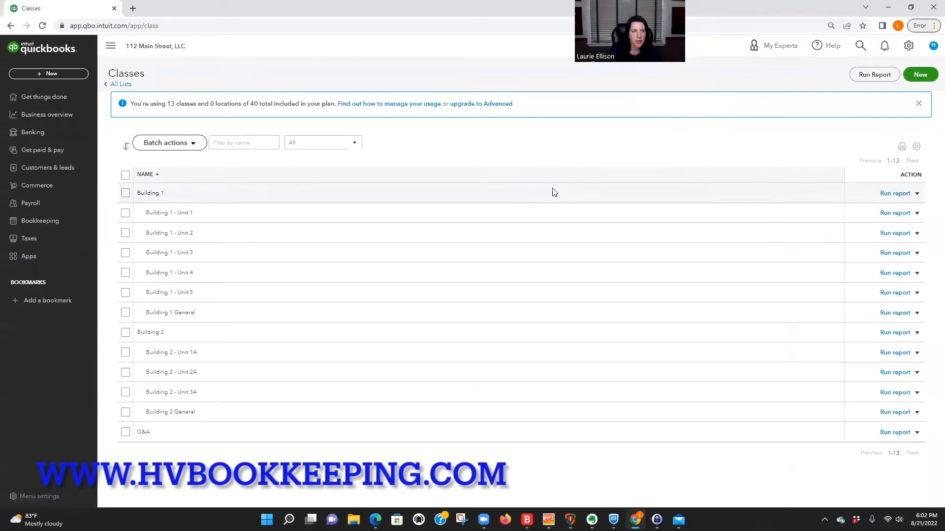
left_click(920, 74)
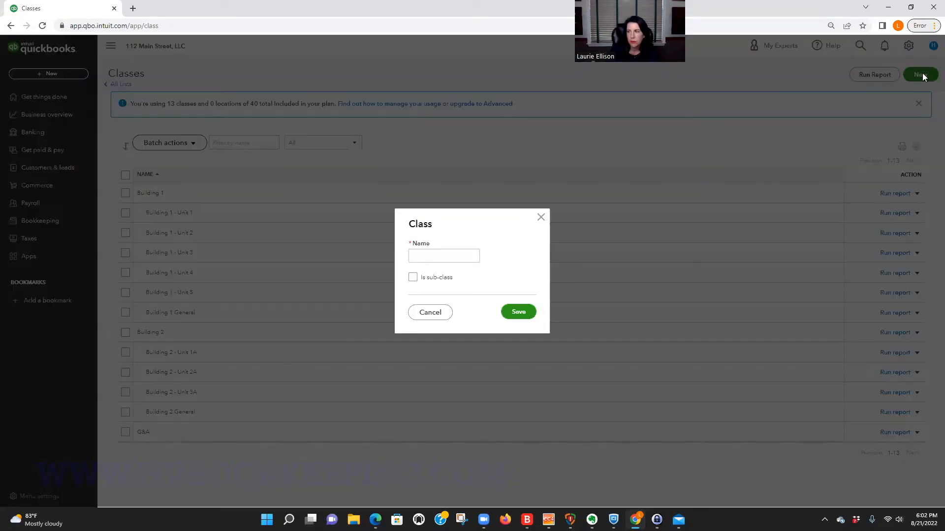
left_click(435, 254)
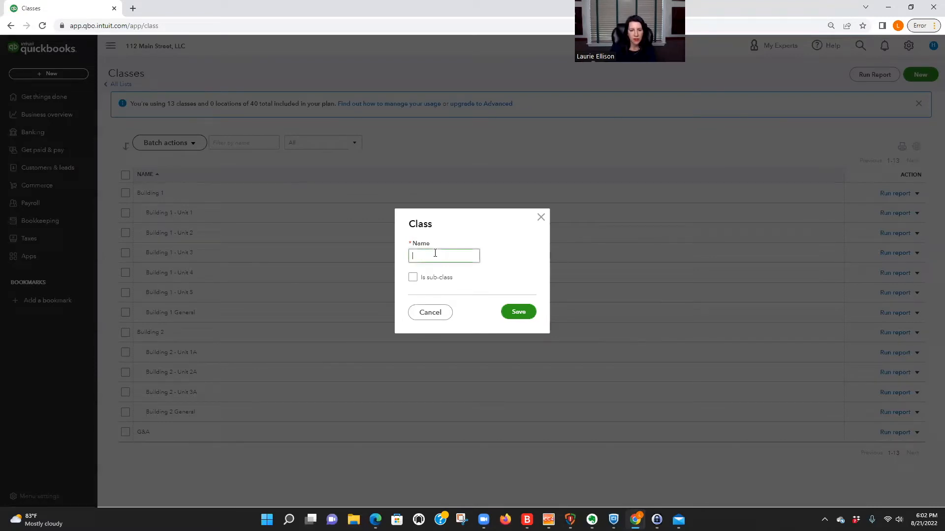
type("Unit H")
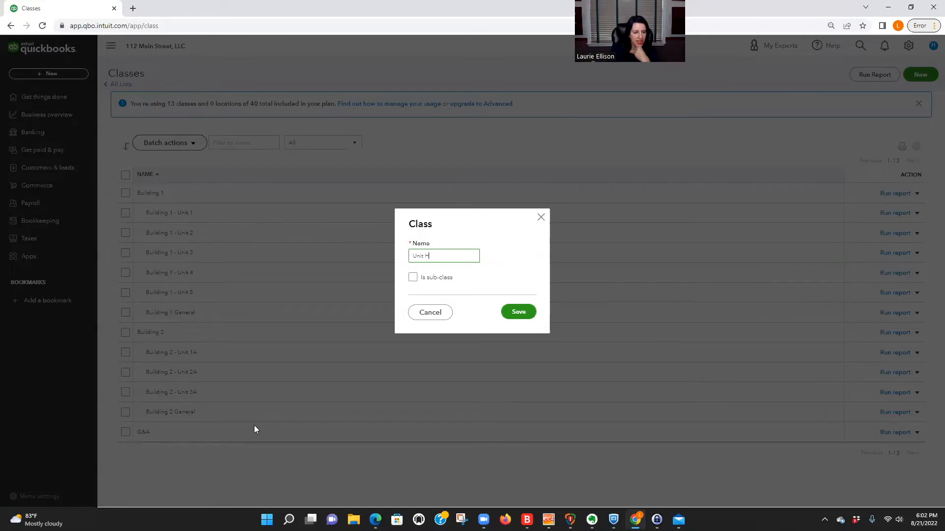
left_click(526, 316)
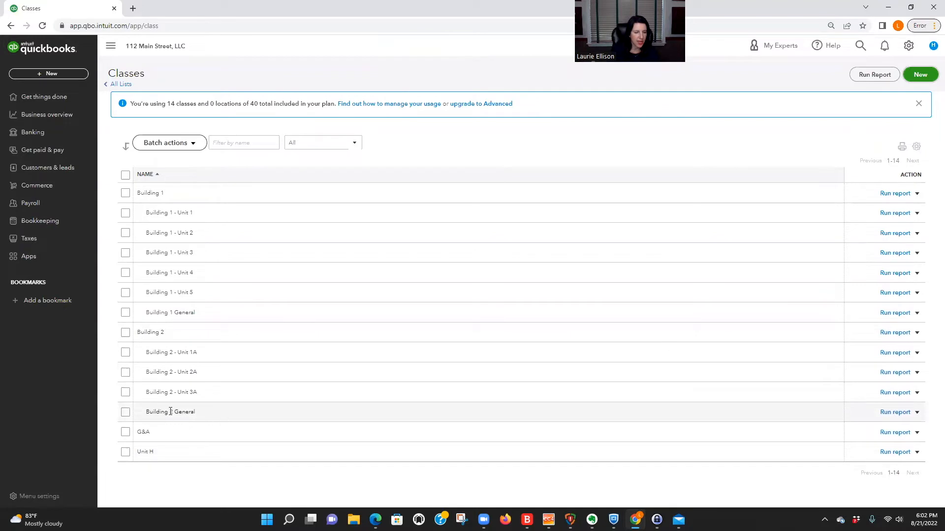
Step: Adjust the Classes list columns, then go to the Get paid & pay overview
left_click_drag(147, 411, 205, 411)
left_click_drag(138, 432, 158, 432)
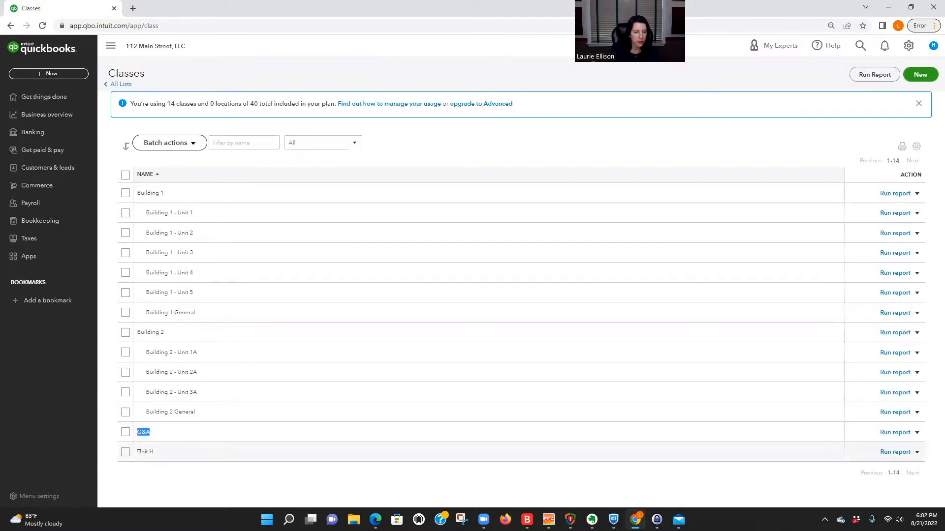
left_click_drag(138, 452, 171, 452)
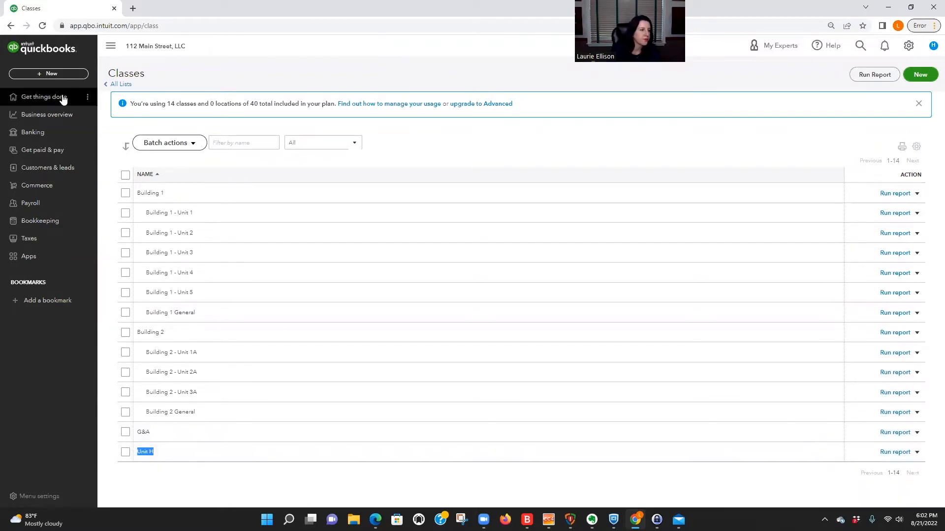
left_click(38, 150)
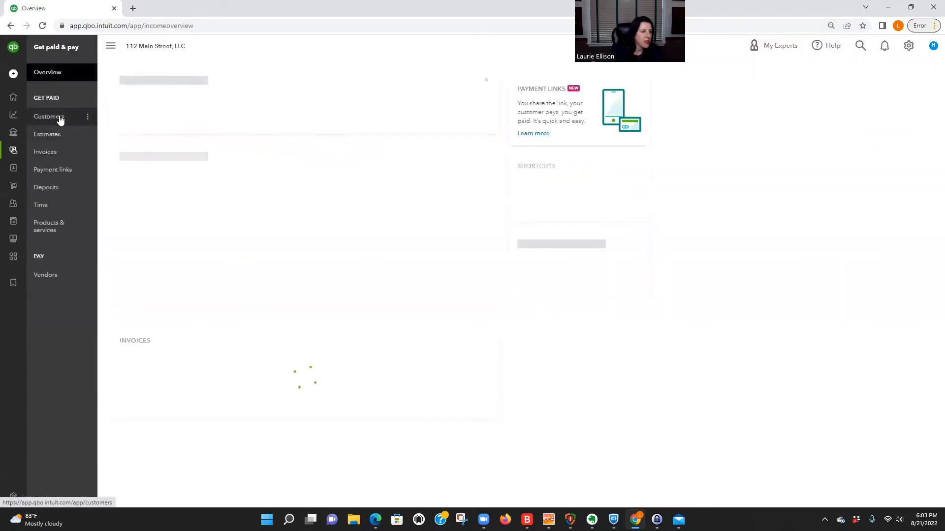
Step: From the customer list, add a new customer with the tenant's first and last name, and save it
left_click(60, 120)
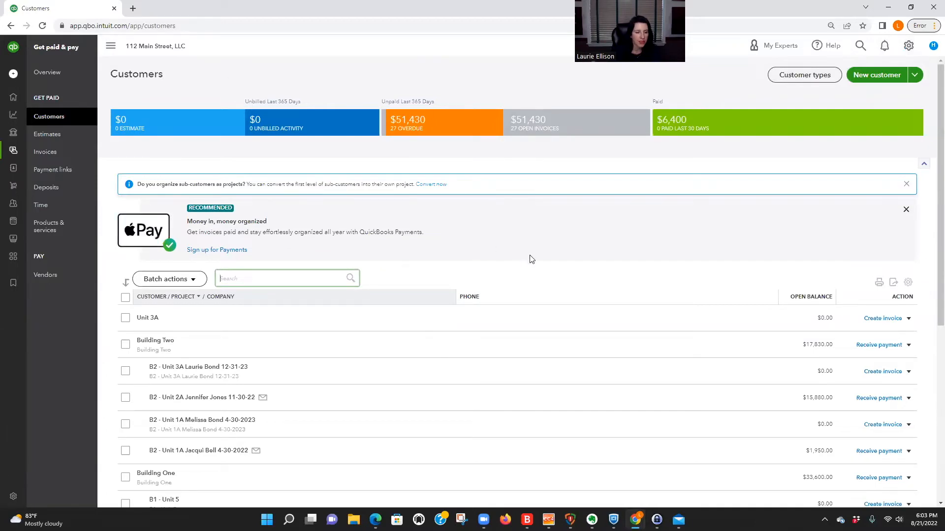
scroll(532, 259, "down", 6)
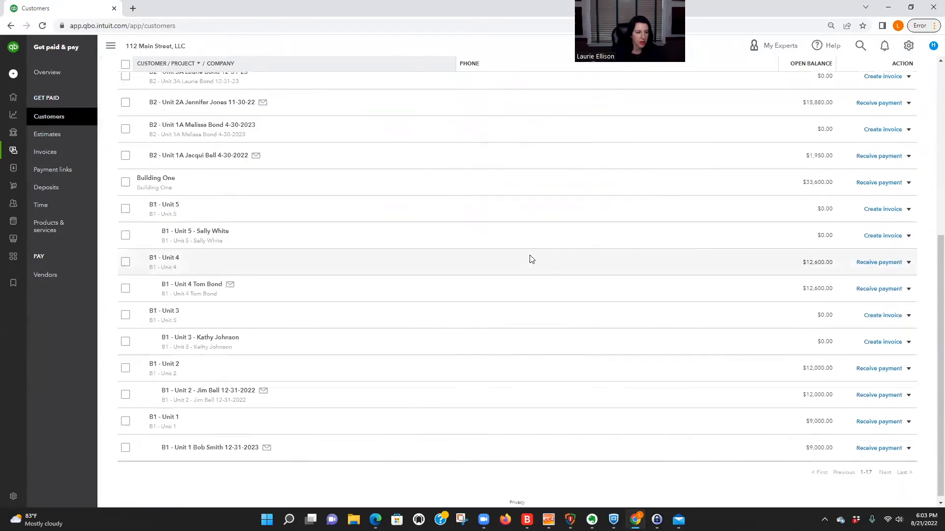
scroll(531, 259, "up", 6)
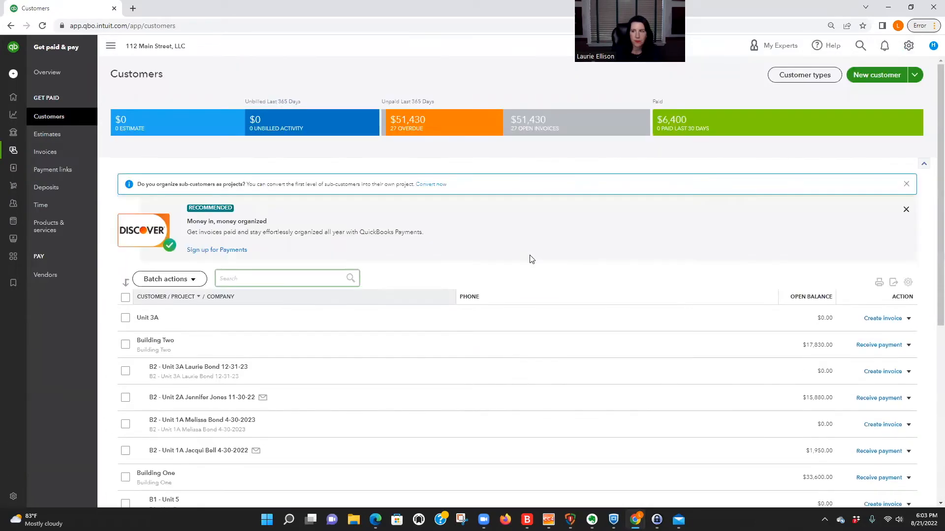
left_click(876, 78)
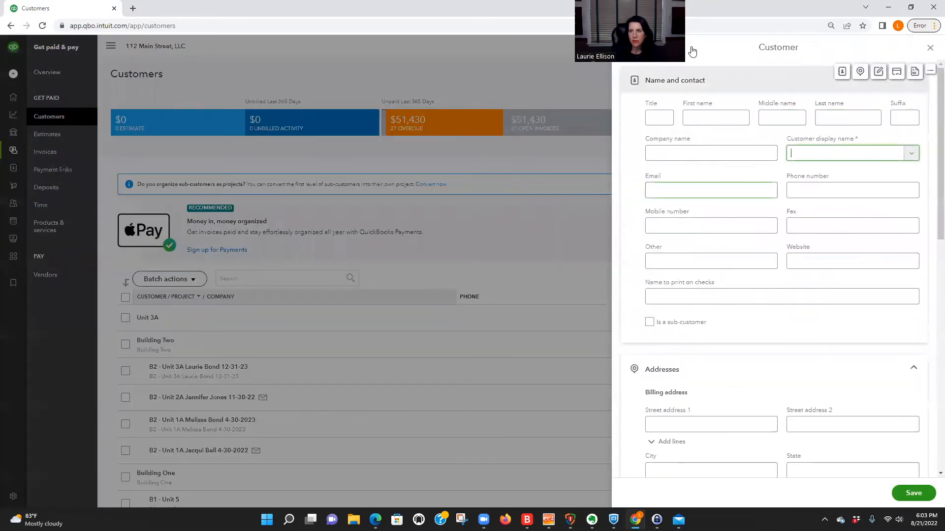
left_click(707, 117)
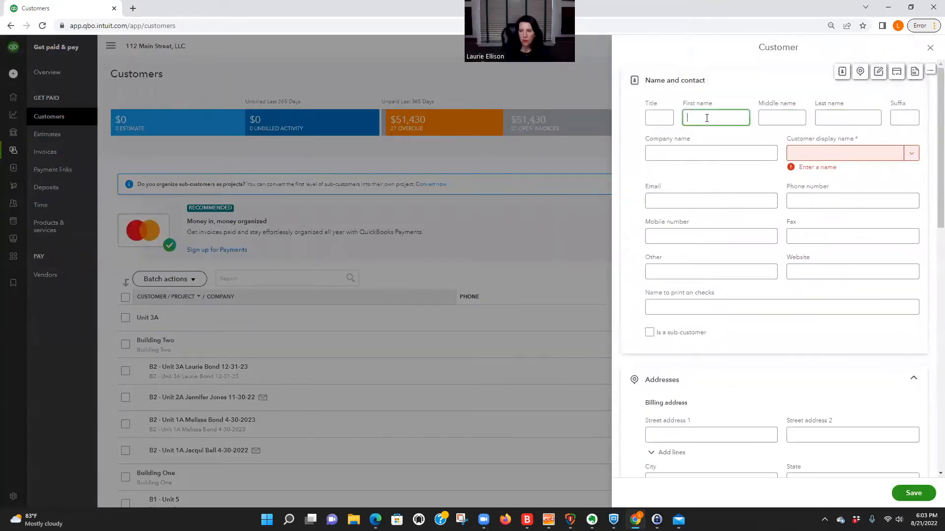
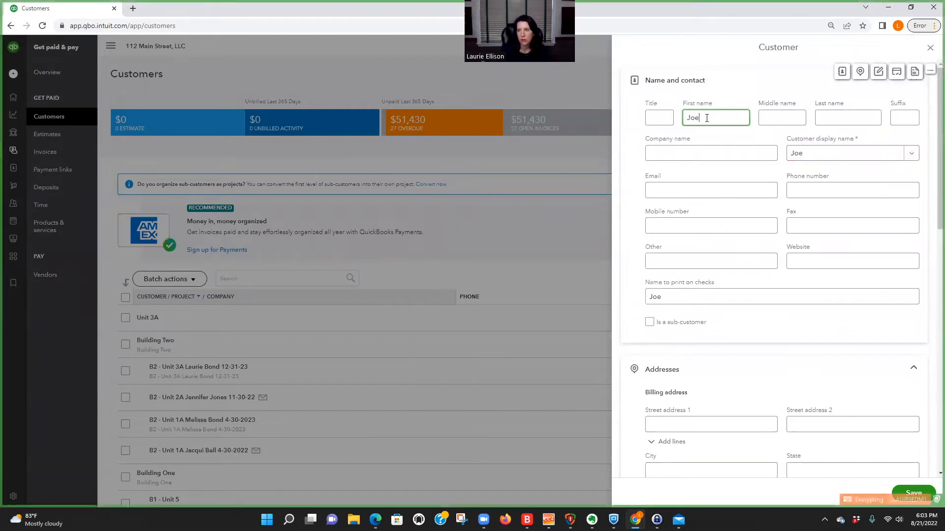
key("Tab")
key("Tab")
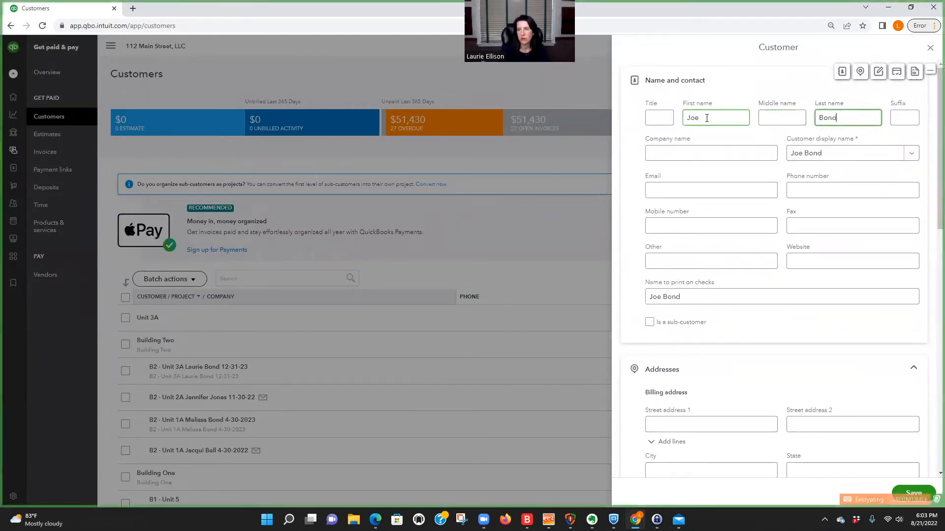
left_click(662, 186)
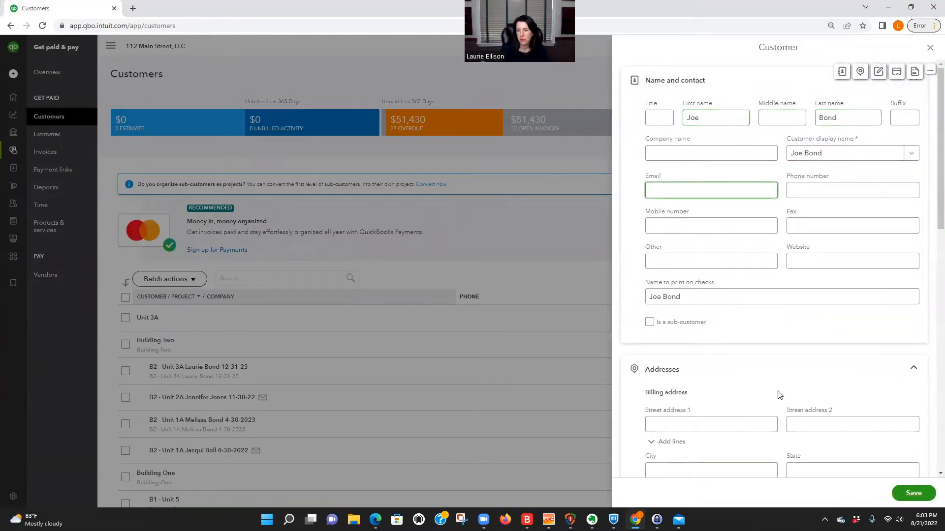
scroll(779, 396, "down", 2)
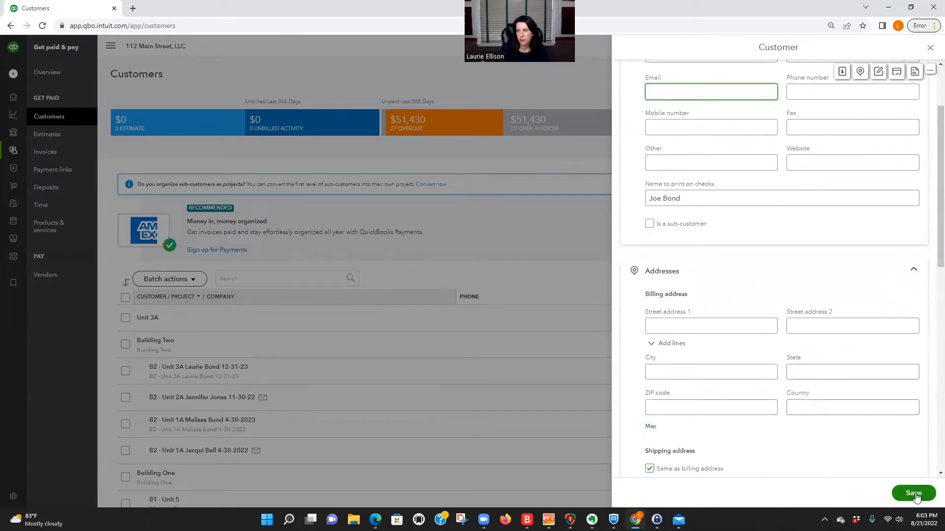
scroll(886, 473, "up", 2)
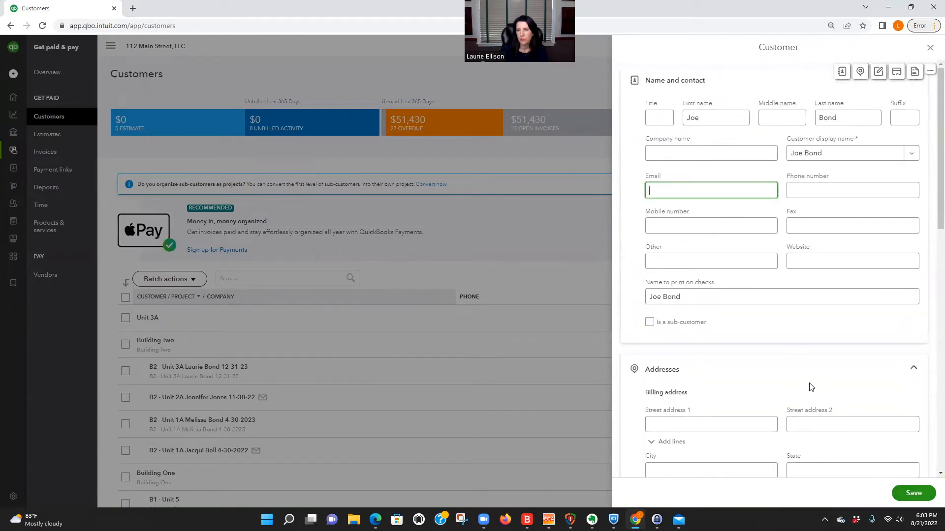
left_click(905, 494)
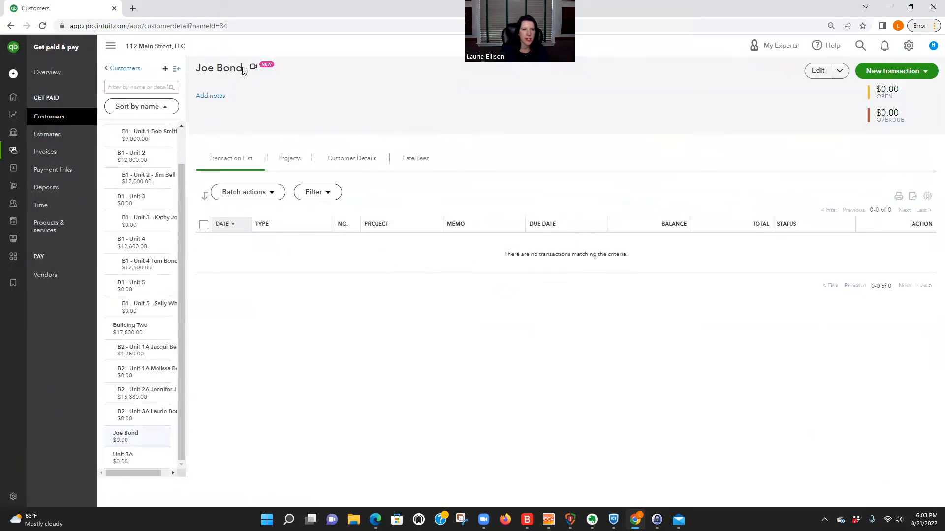
Step: Add the notes 'Unit H - Section 8 Tenant', 'Clallam County', and that the tenant pays $500 monthly
left_click(212, 95)
type("Unit H - Section 8 Tenant")
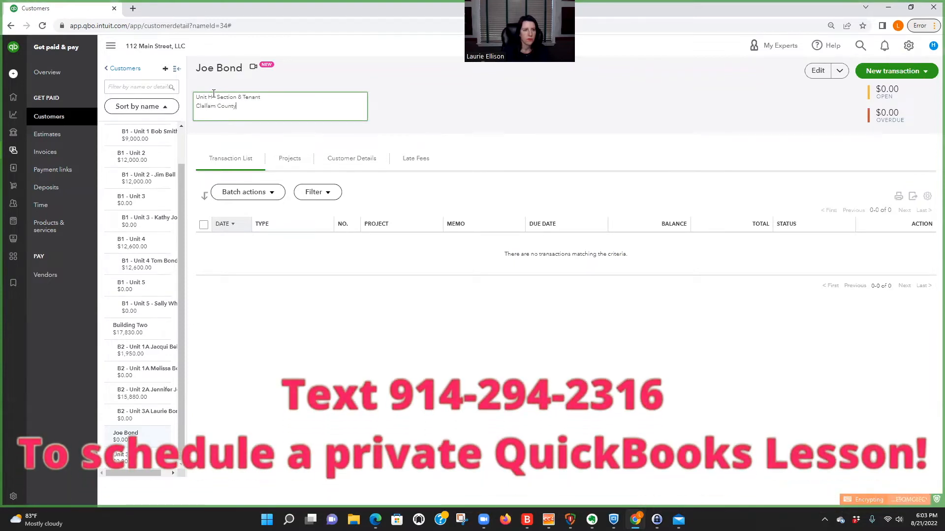
type("Joe pays $500 per month")
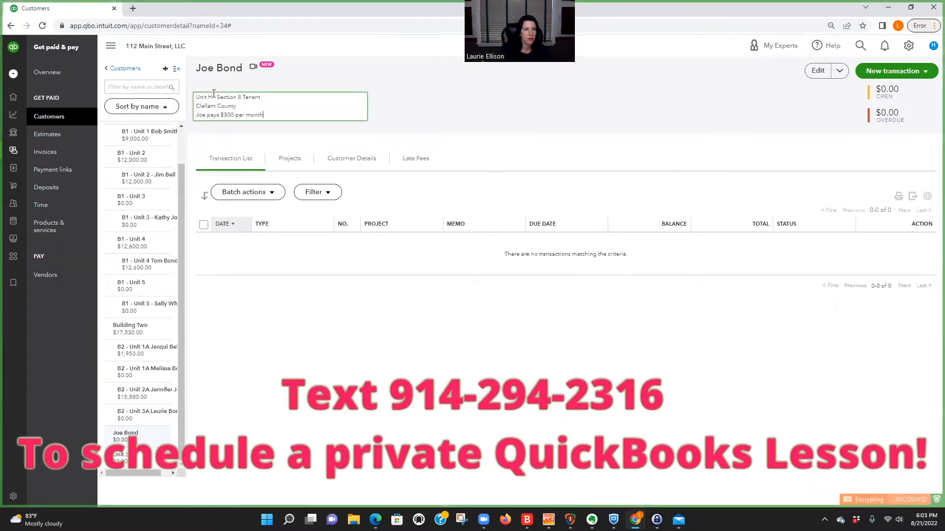
left_click(817, 71)
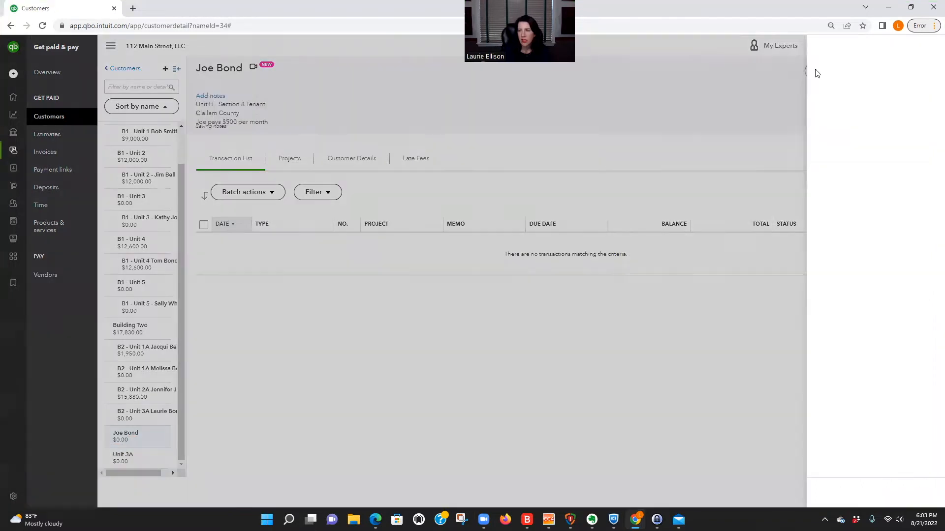
left_click(670, 152)
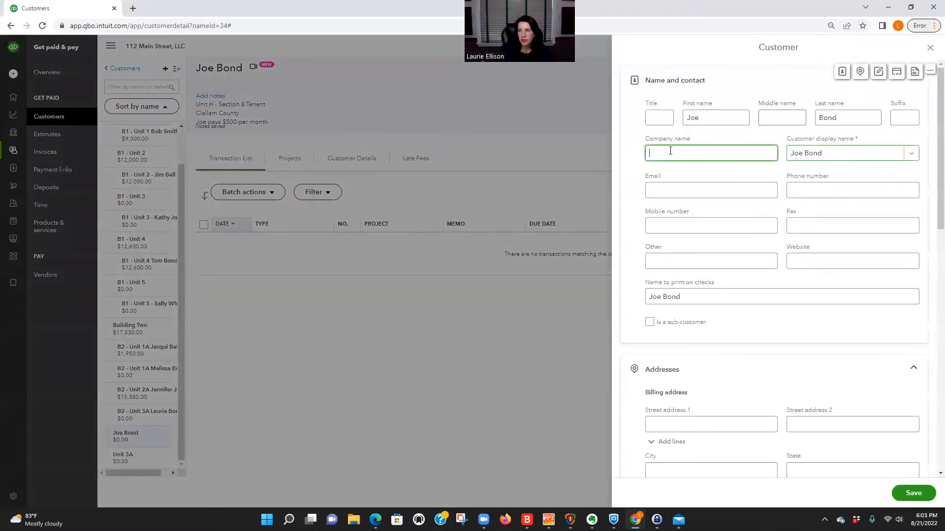
left_click(836, 155)
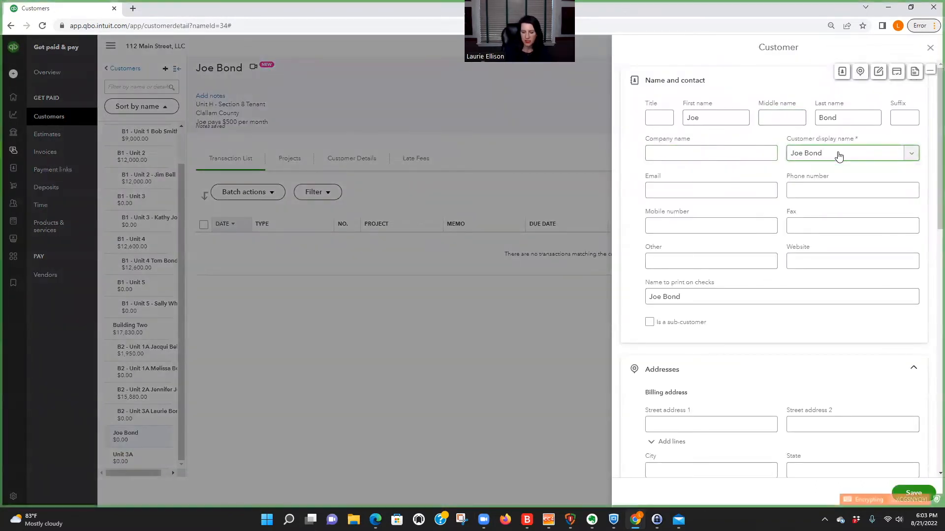
type("- Unit H")
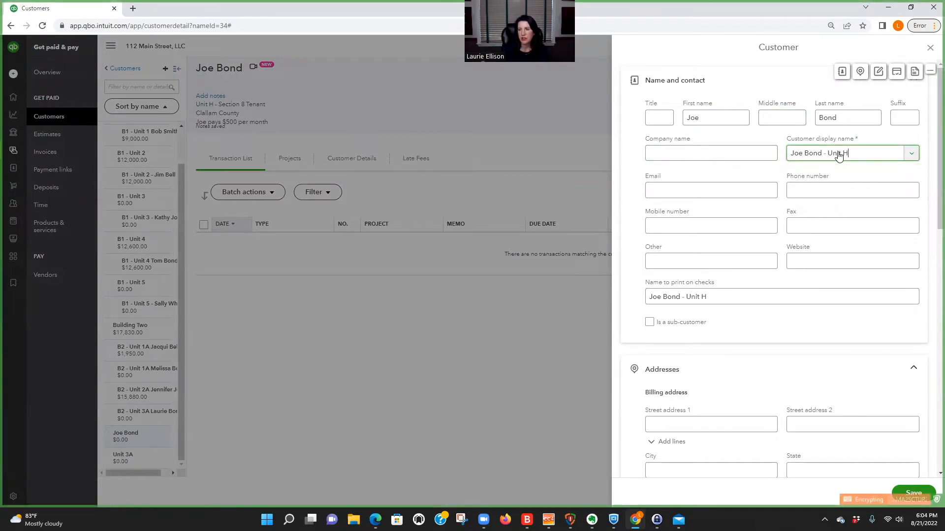
left_click(913, 493)
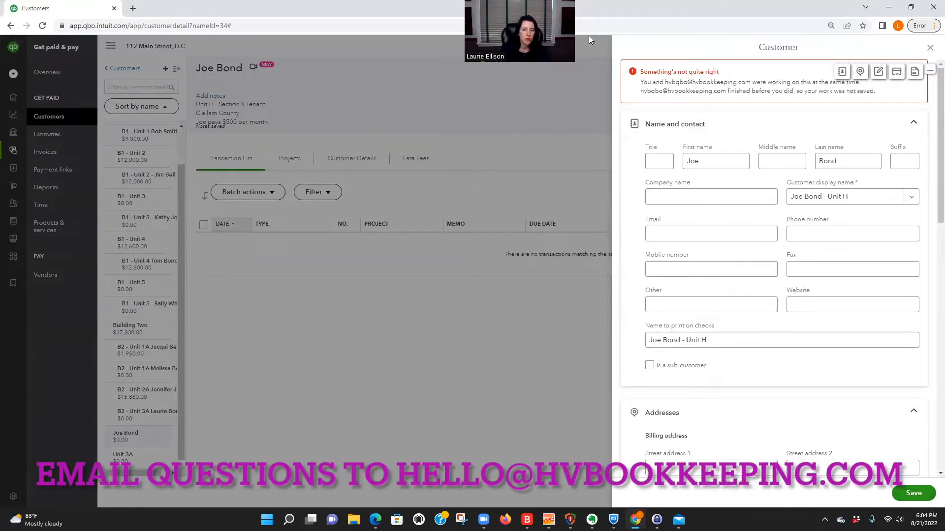
left_click(552, 294)
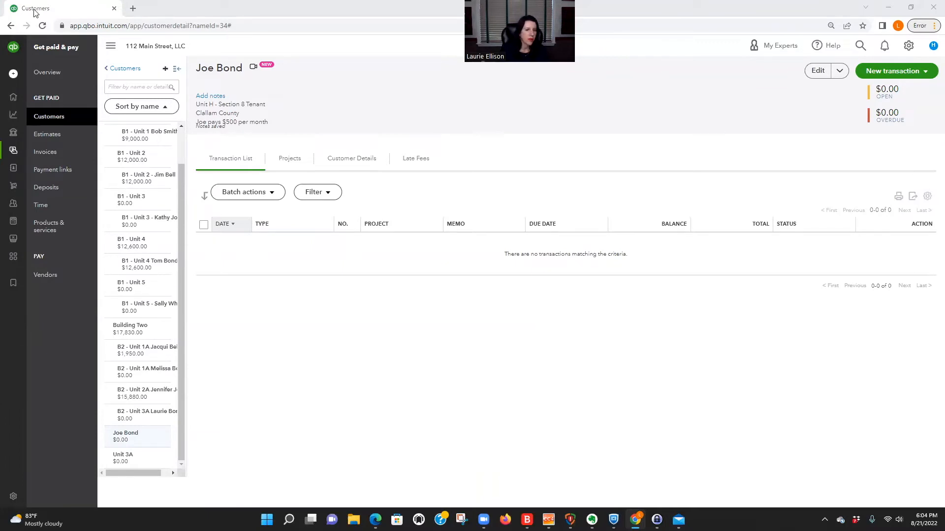
left_click(564, 128)
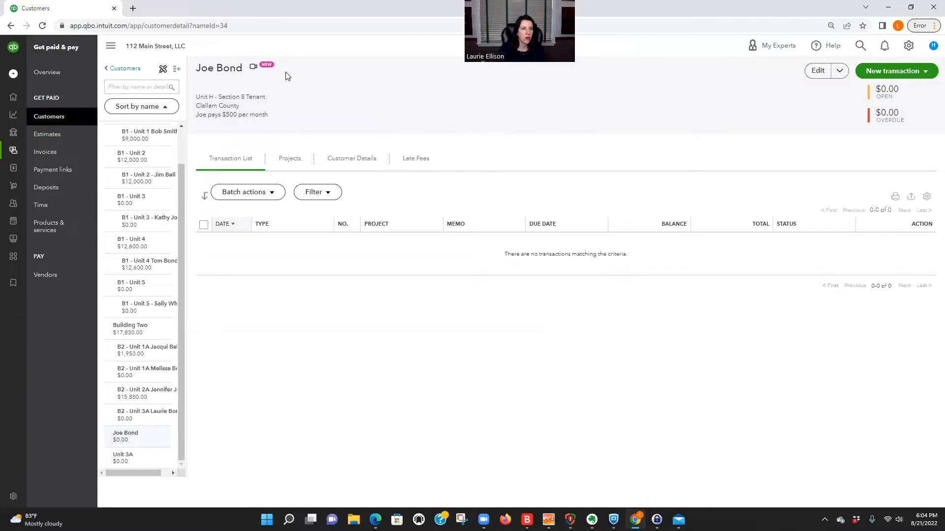
Step: Save a new customer with company name 'Clallam County - Unit H', then reopen the tenant's page
left_click(124, 69)
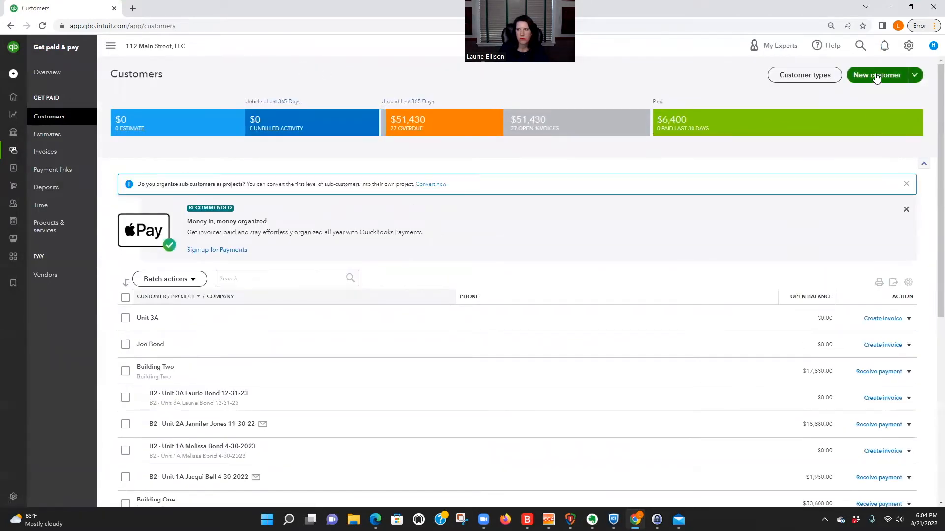
left_click(875, 76)
left_click(686, 148)
type("Cl")
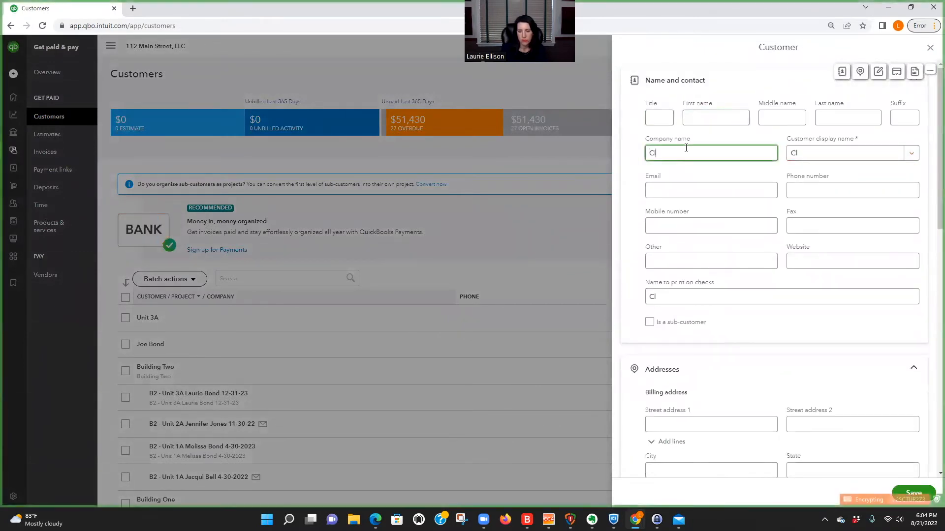
type("allam County")
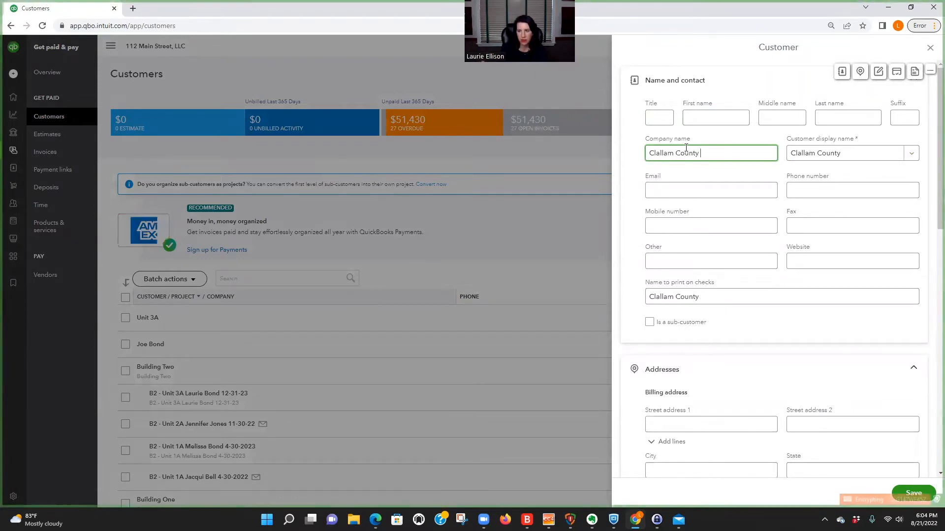
type("- Unit H")
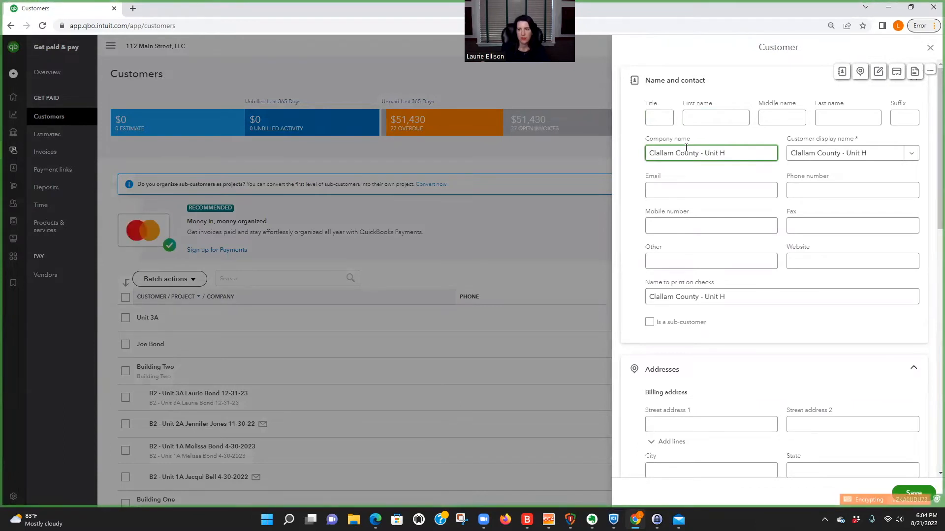
left_click(695, 194)
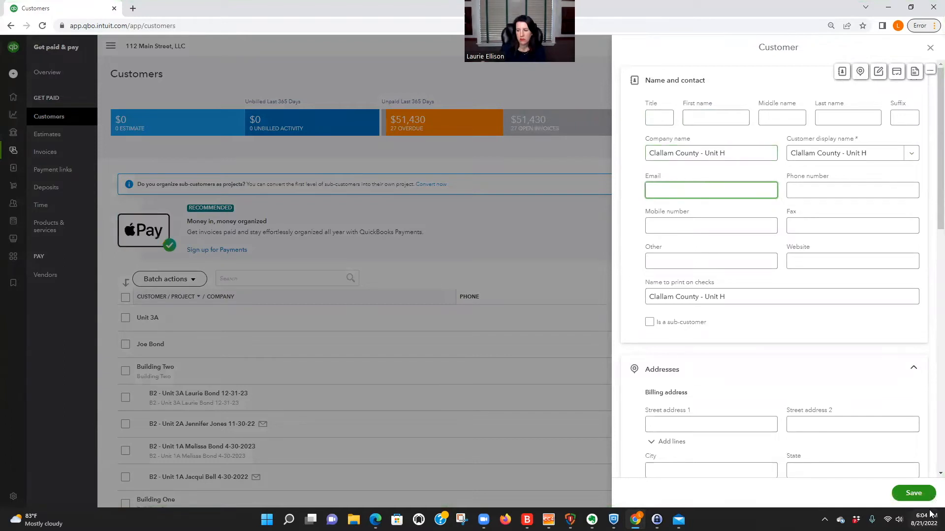
left_click(917, 495)
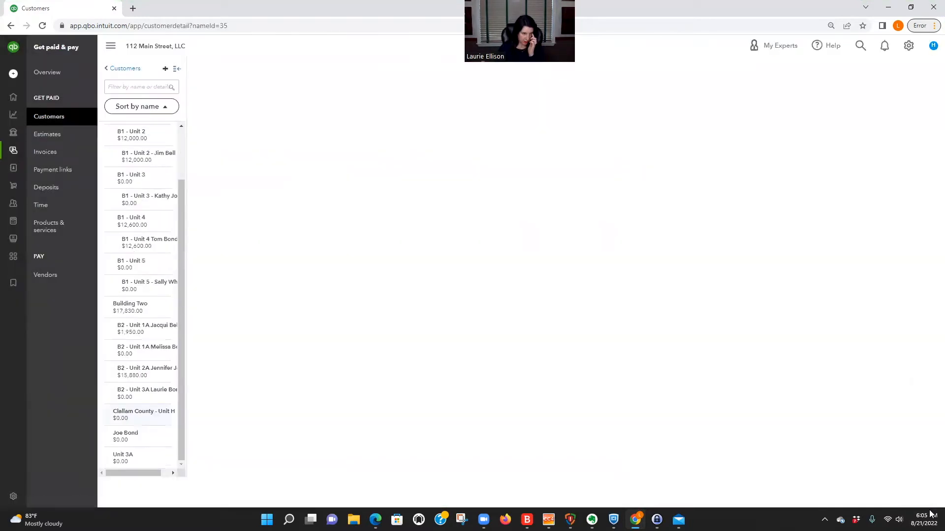
left_click(125, 436)
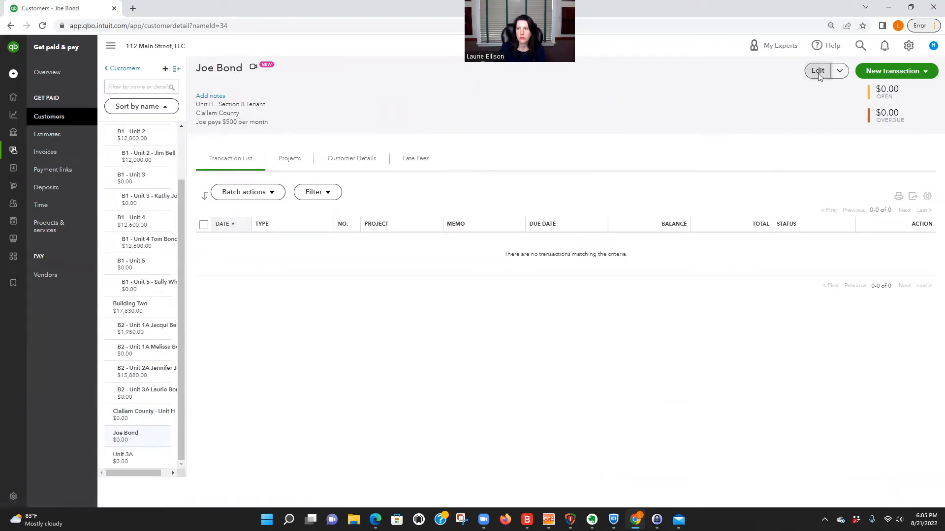
Step: Append ' - Unit H' to the tenant's customer display name and save
left_click(817, 70)
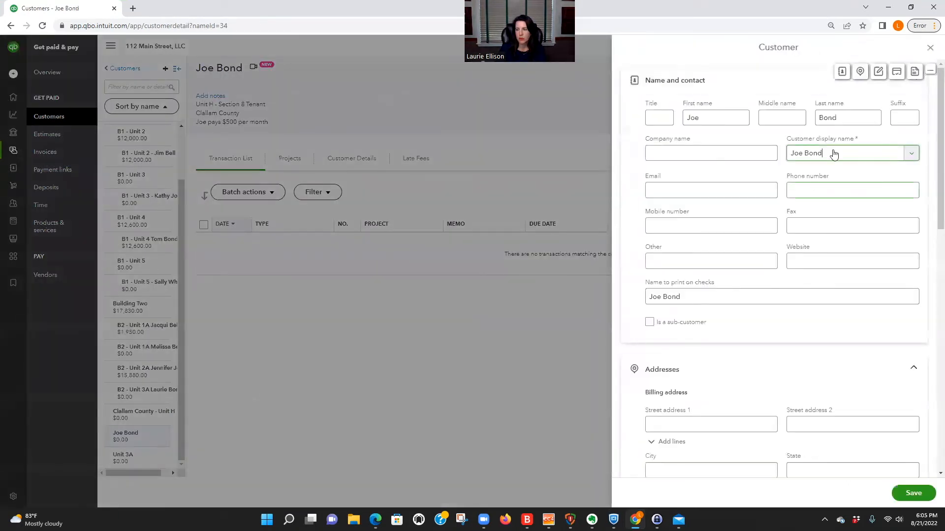
type("- Unit H")
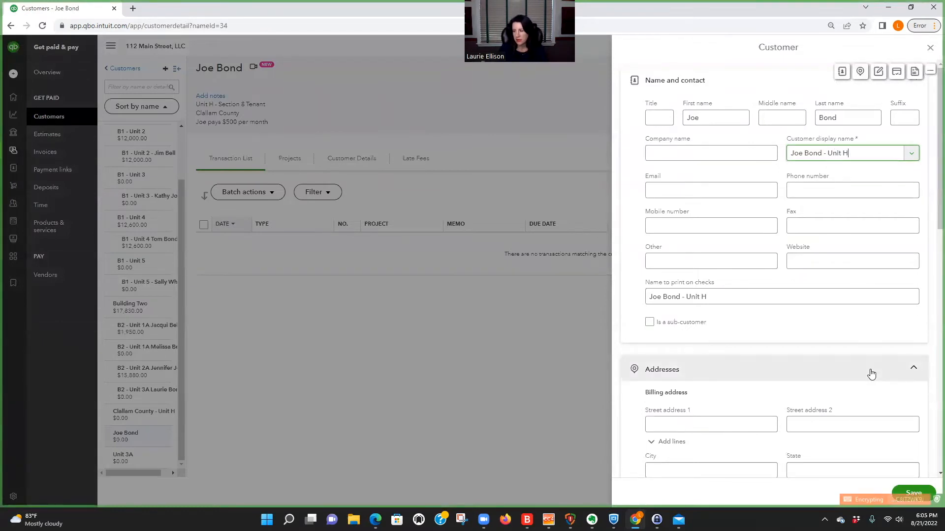
scroll(899, 382, "down", 1)
left_click(915, 492)
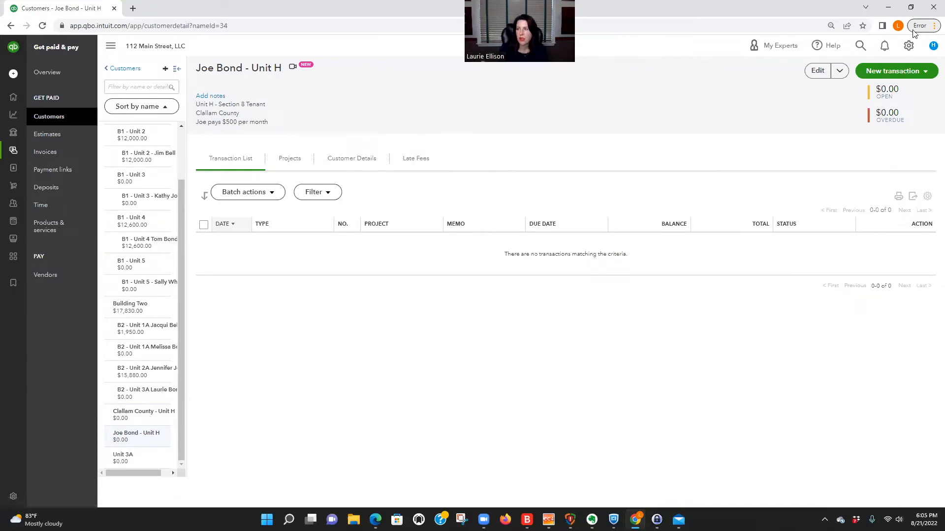
Step: Go to Products and services via the gear menu and start a new item
left_click(909, 47)
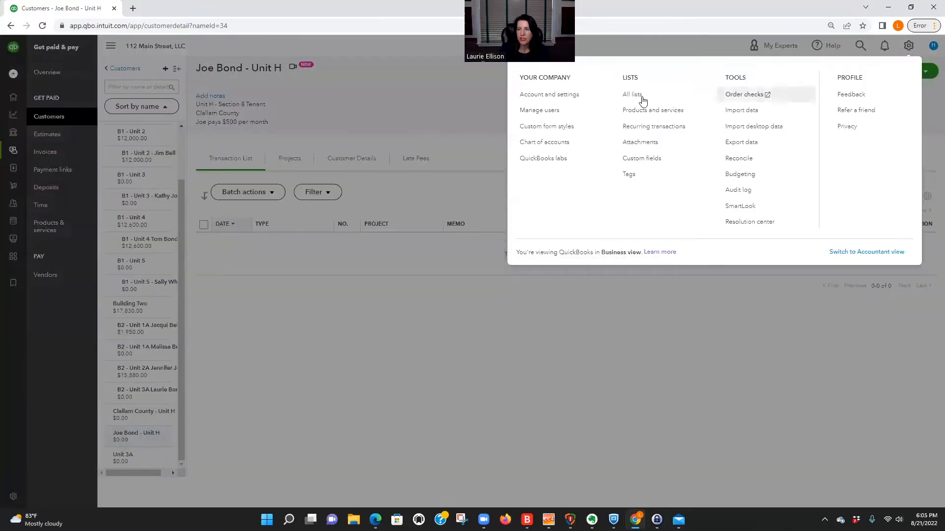
left_click(655, 113)
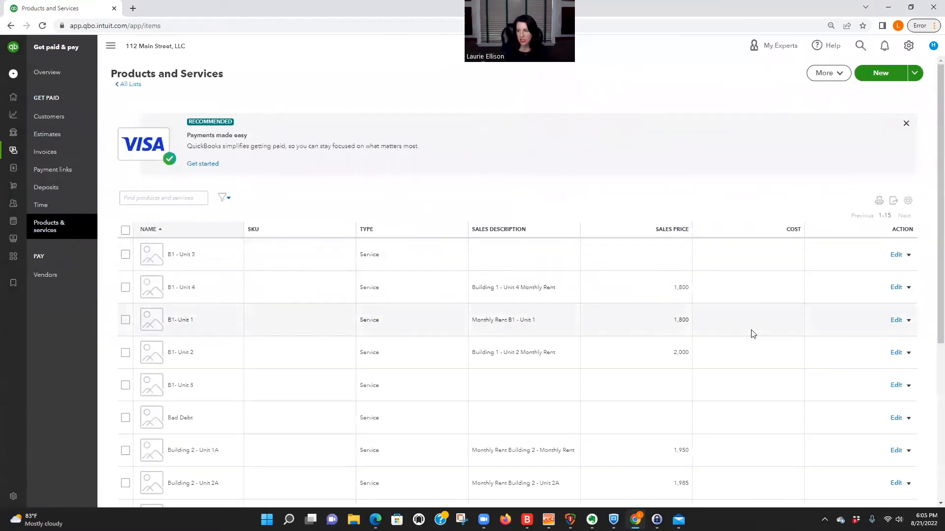
scroll(753, 325, "down", 5)
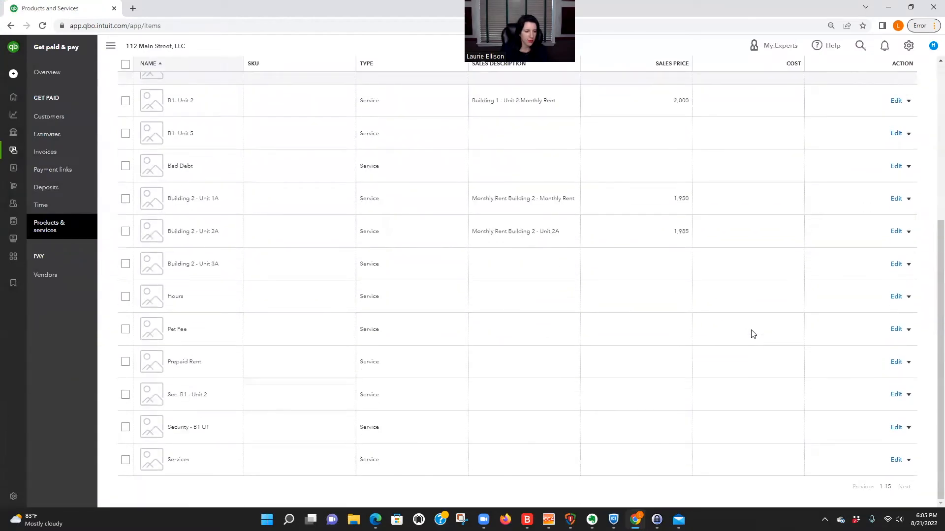
scroll(752, 333, "up", 5)
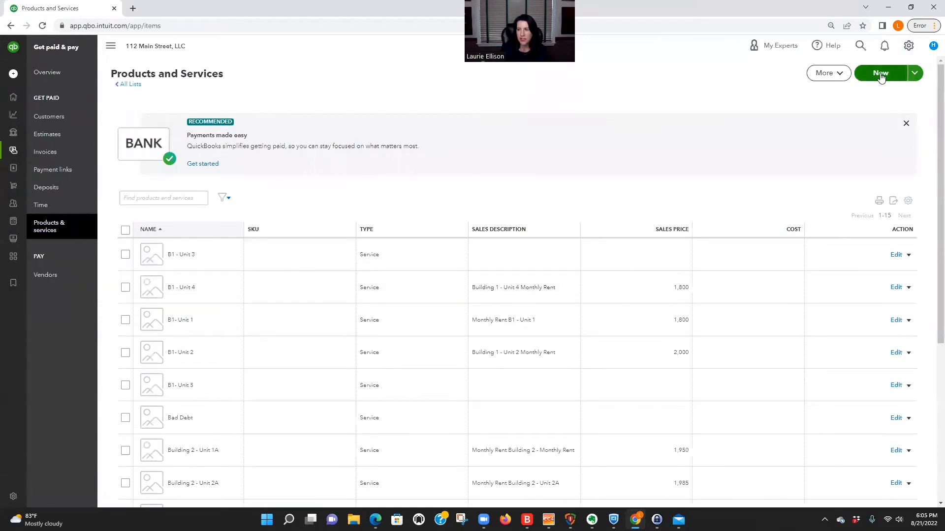
left_click(880, 74)
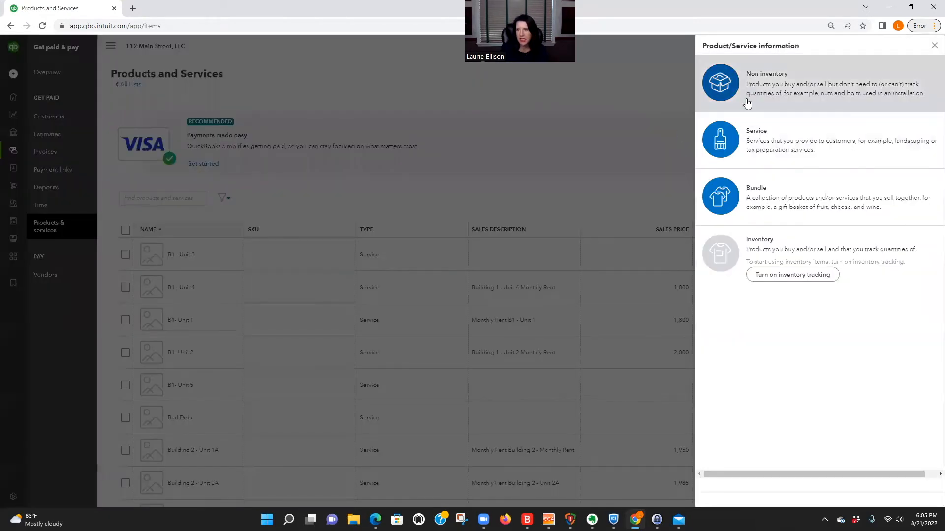
Step: Choose Service as the item type and enter 'Unit H - Clallam County' as its name
left_click(769, 146)
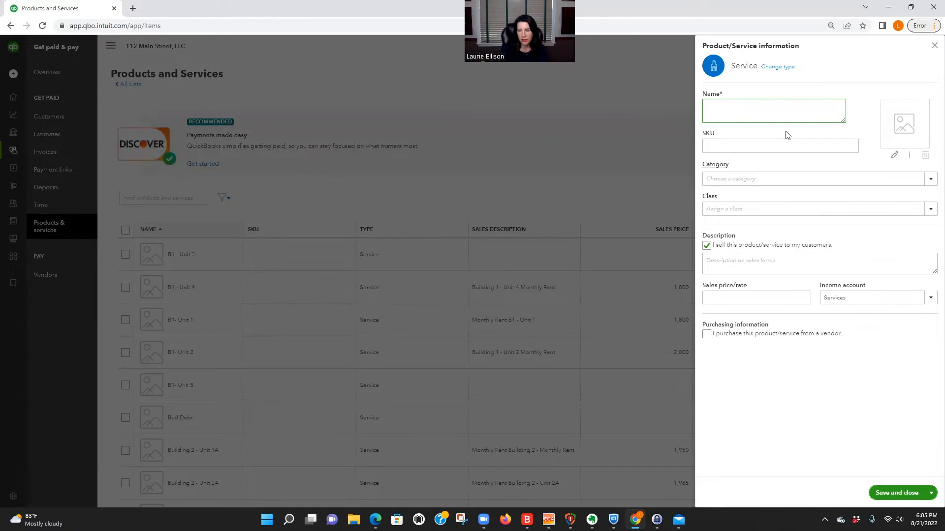
type("U")
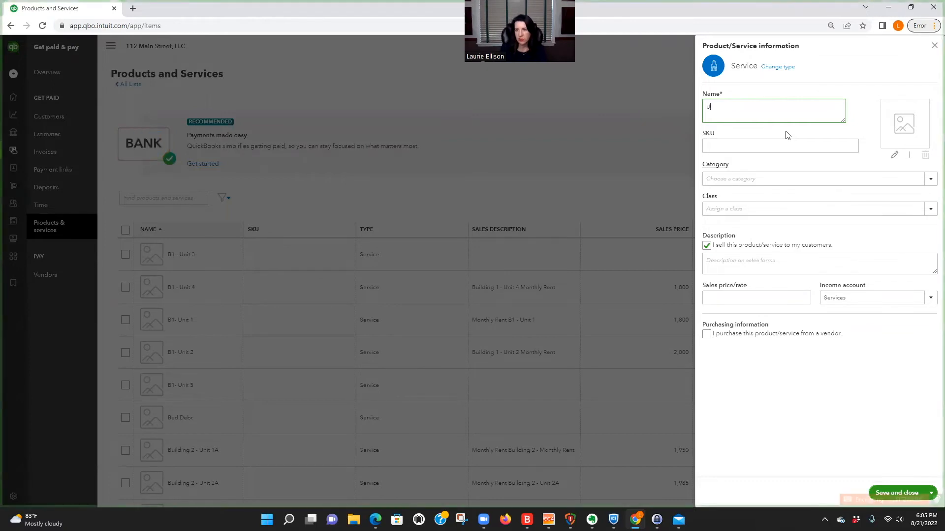
type("nit")
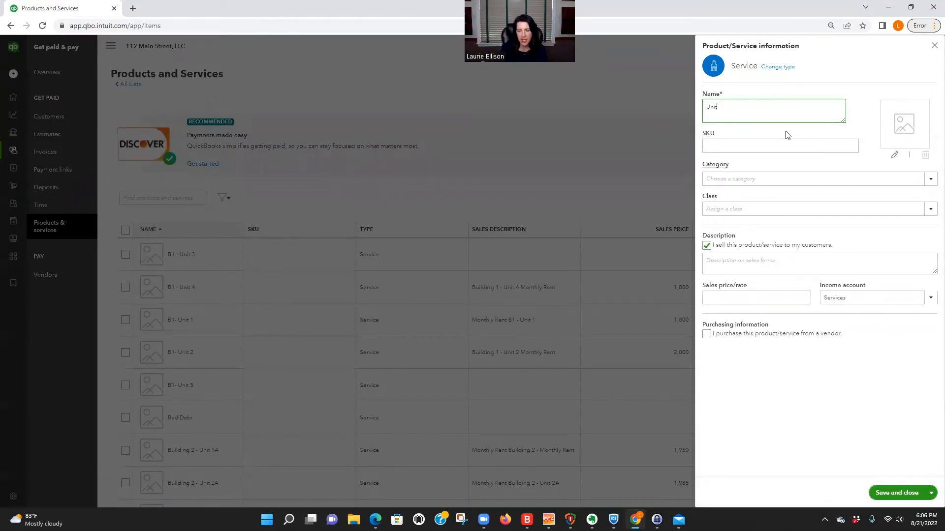
type("H - Clallam County")
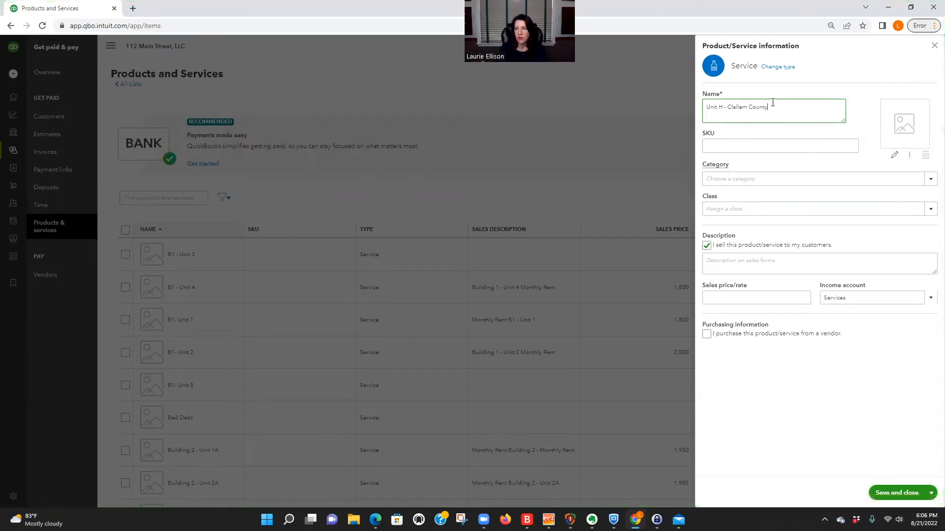
left_click_drag(771, 106, 704, 108)
left_click(777, 108)
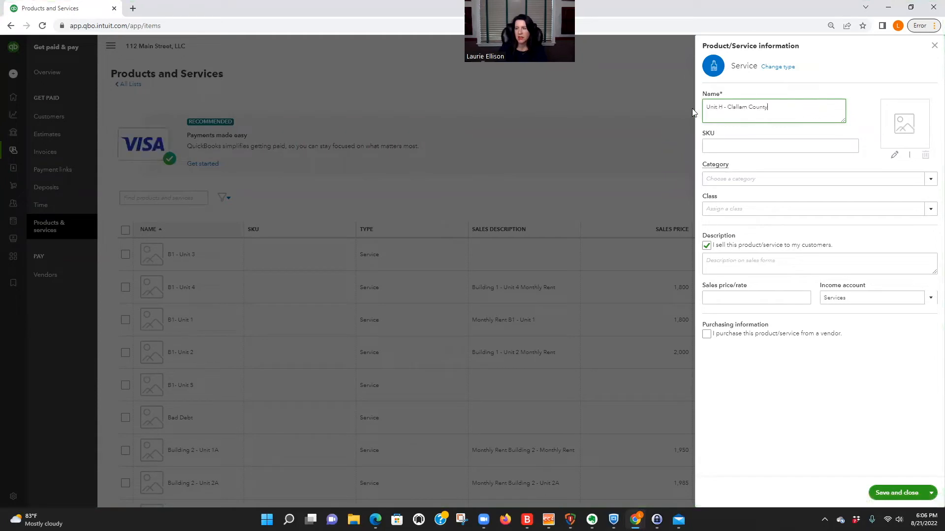
Step: Set income account Unit H - Section 8 Rental Income, a county's-share-of-rent description, and price 1,000
left_click(926, 301)
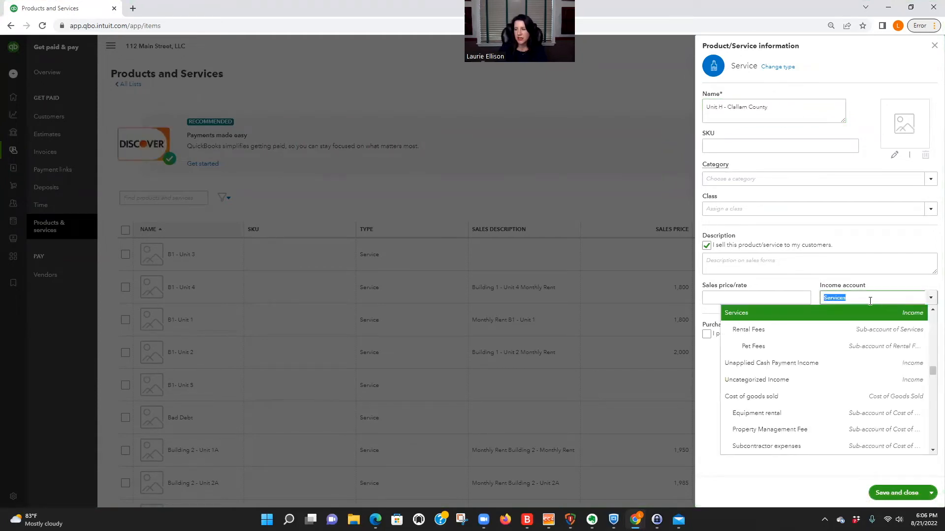
type("sec")
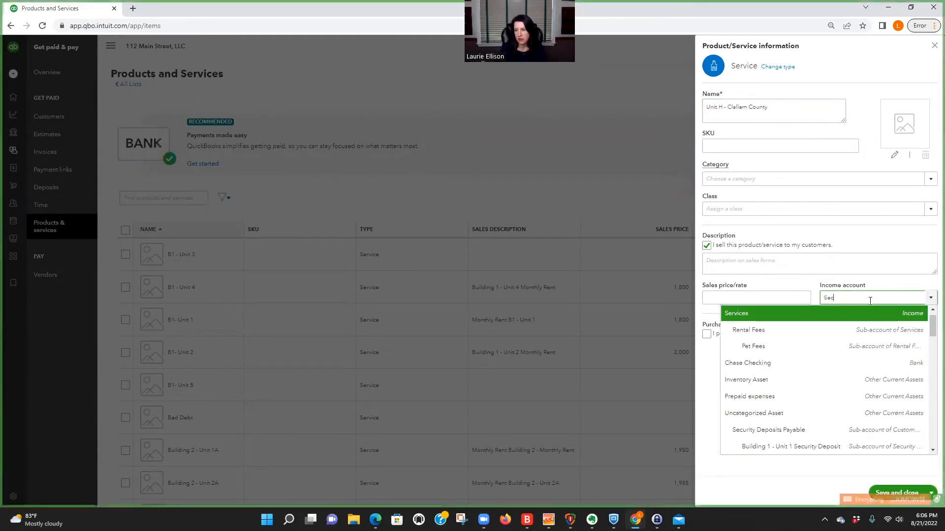
type("tion")
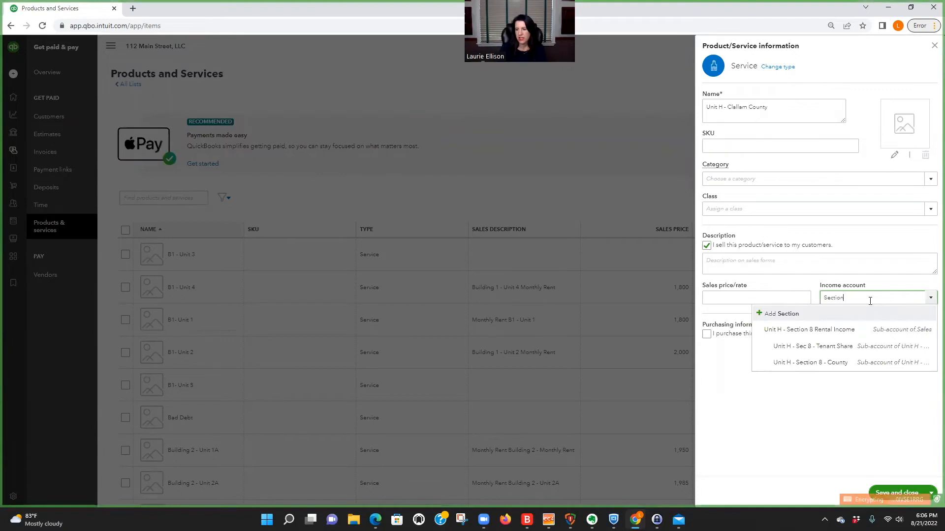
left_click(865, 362)
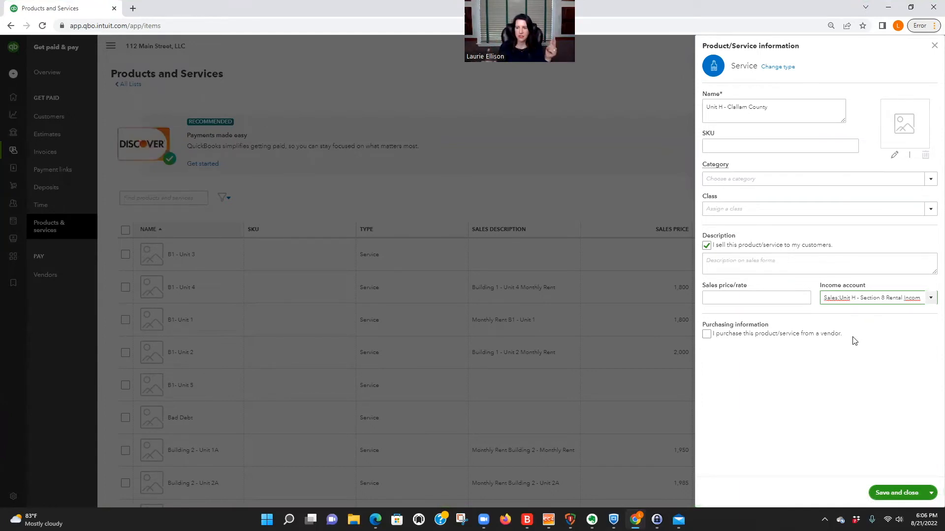
left_click(714, 258)
type("Cla")
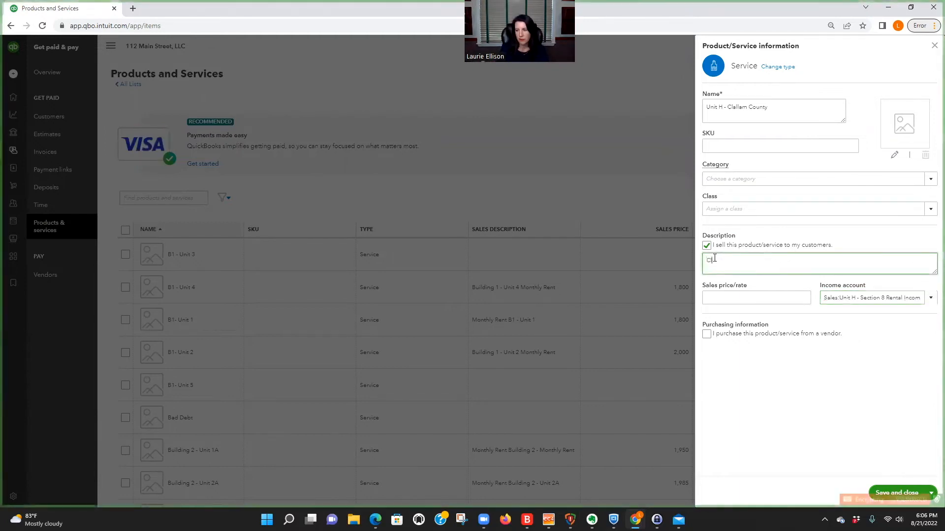
type("llam County")
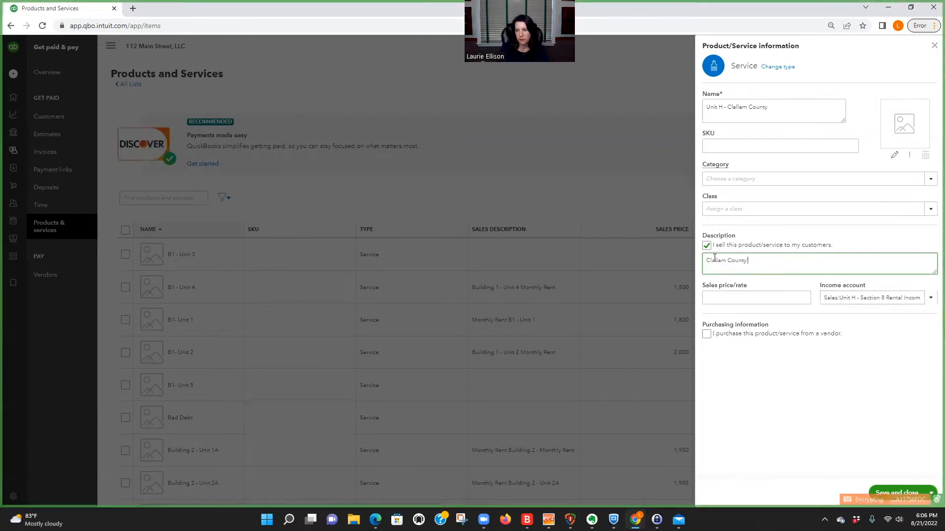
type("'s Share of")
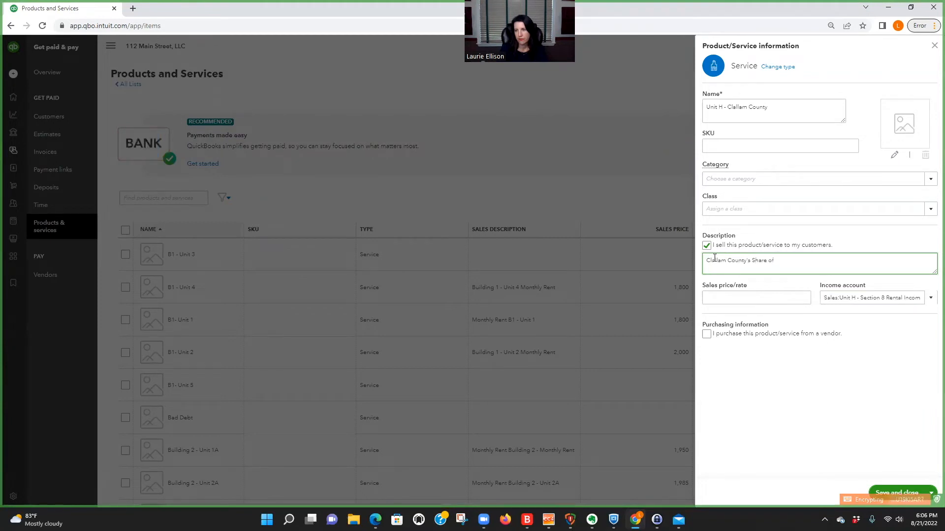
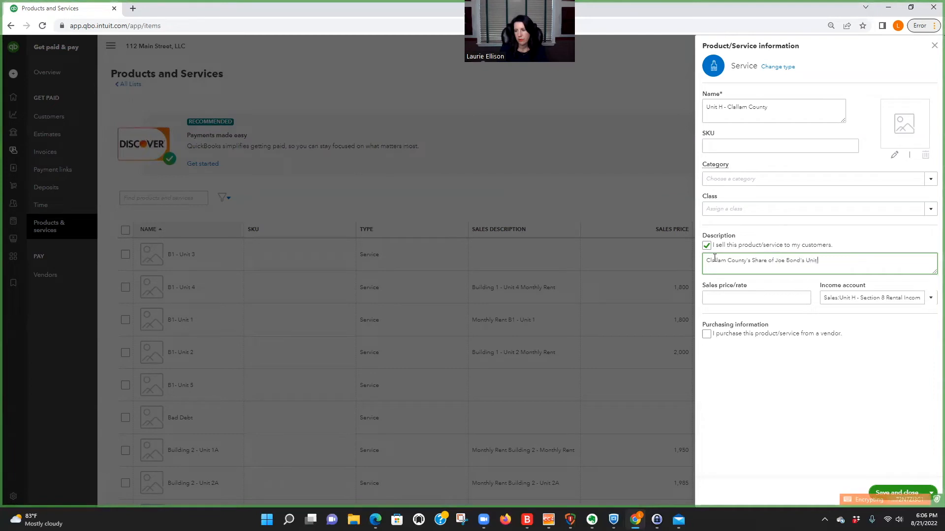
type(" H Rent")
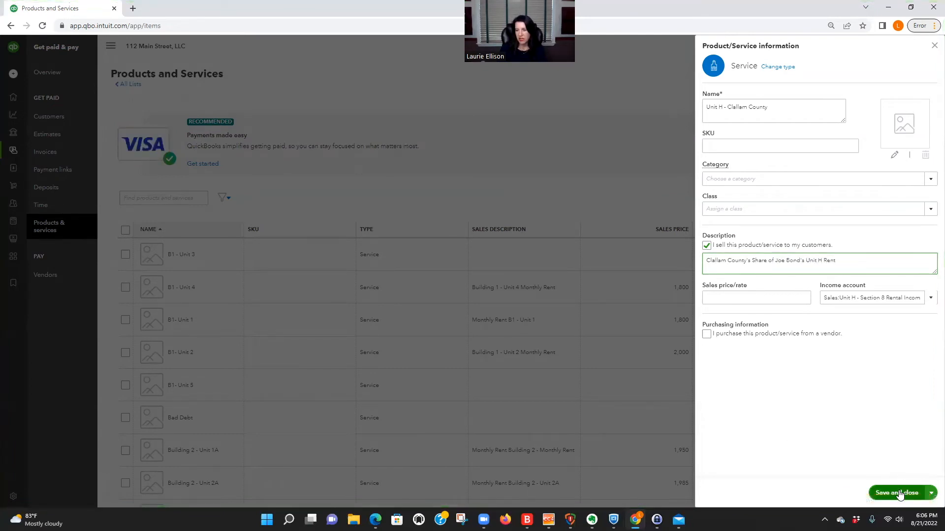
left_click(760, 298)
type("1")
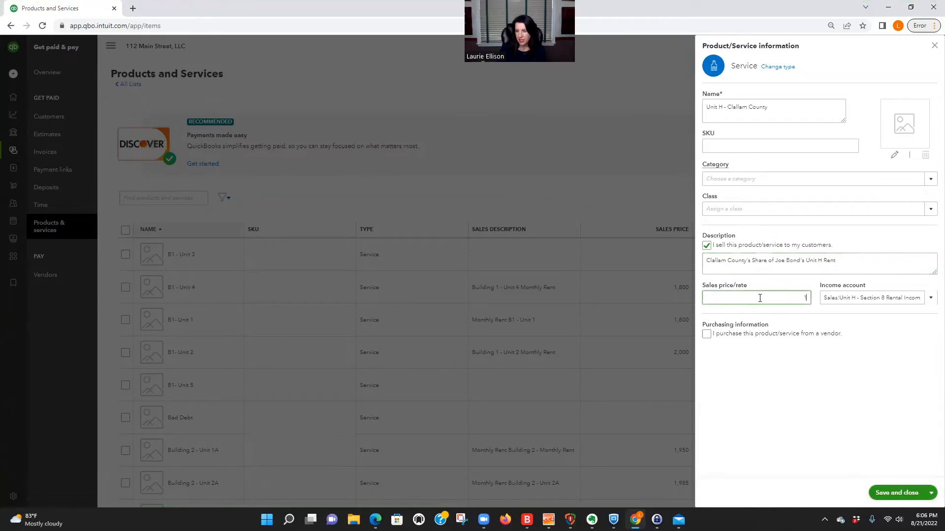
type("000")
left_click(895, 364)
Step: Save and close the service, then dismiss the feedback survey popup
left_click(896, 493)
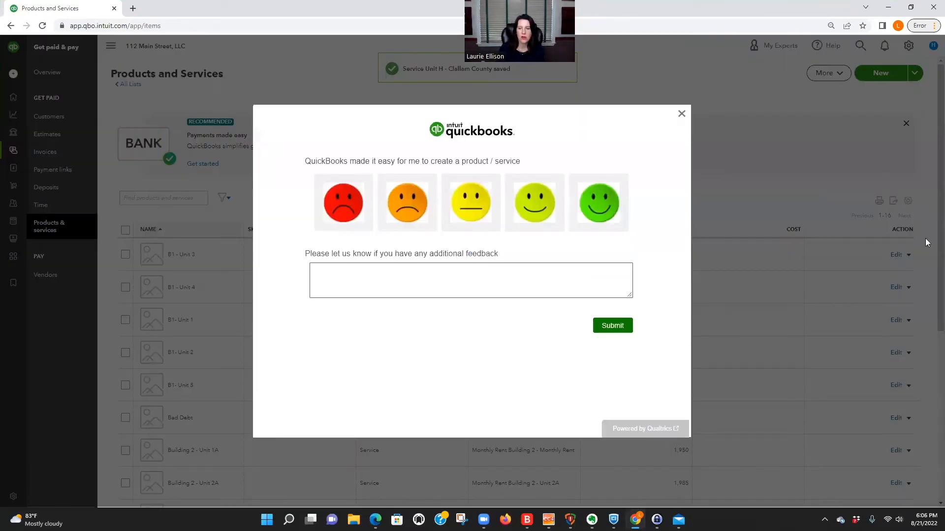
left_click(680, 114)
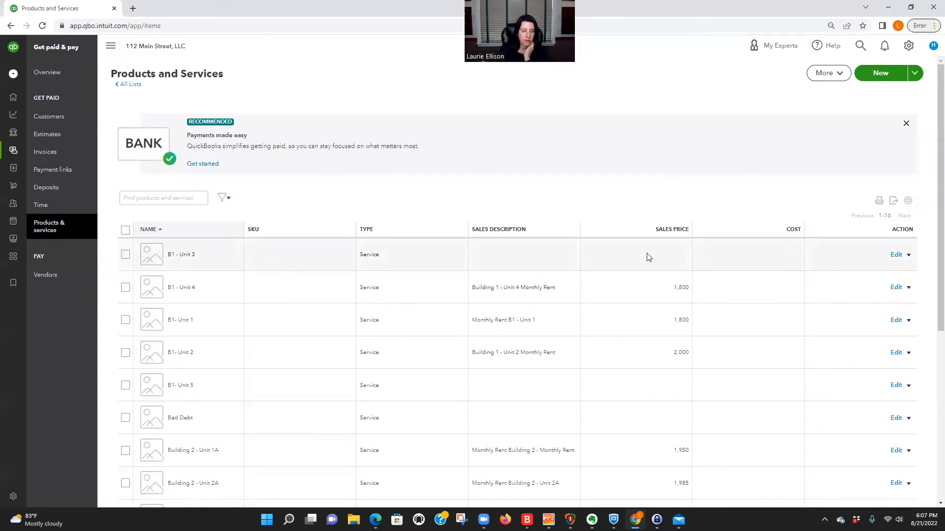
scroll(639, 266, "down", 4)
scroll(654, 255, "up", 4)
Step: Start a new Service item named 'Unit H Section 8 Tenant Share'
left_click(876, 74)
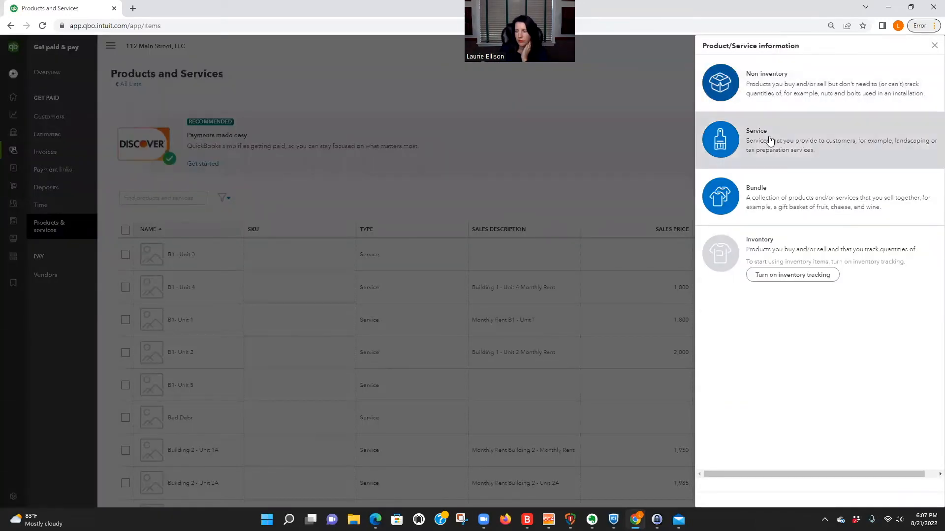
left_click(770, 141)
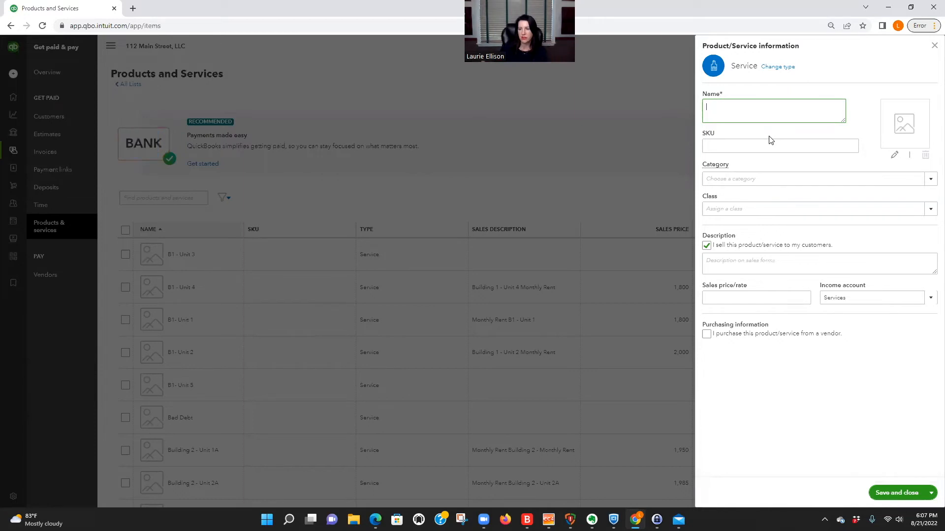
left_click(720, 299)
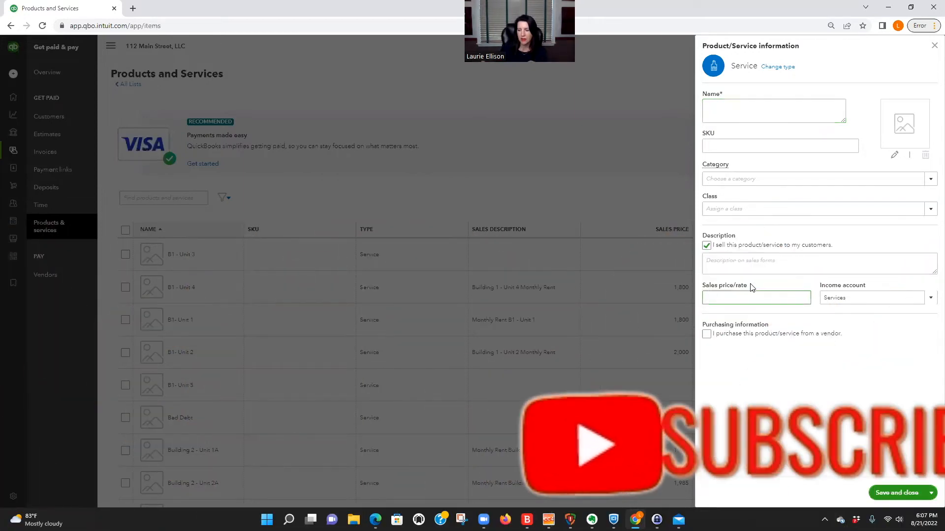
left_click_drag(703, 287, 759, 291)
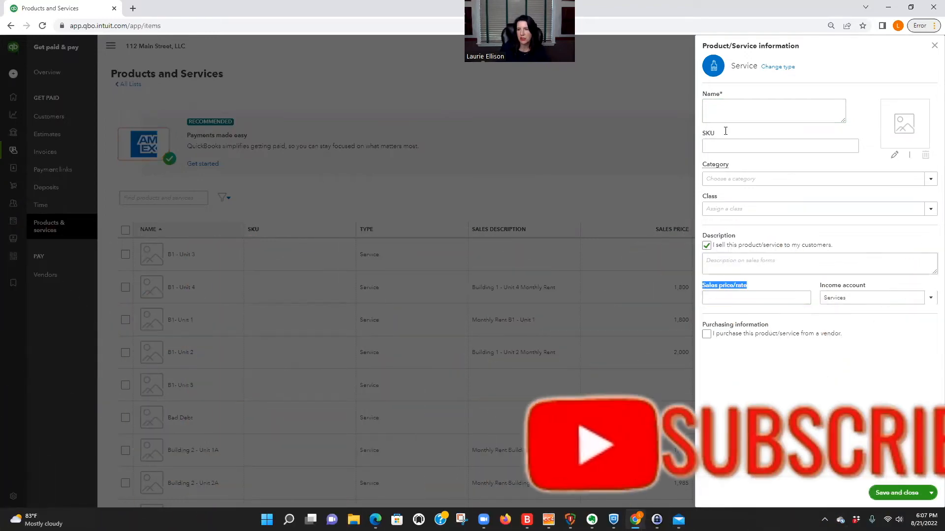
left_click(714, 107)
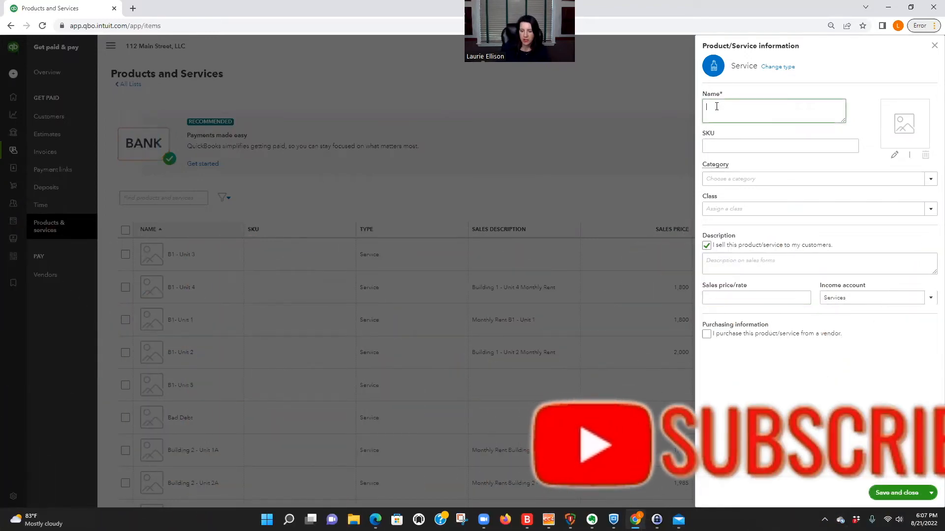
type("Unit H")
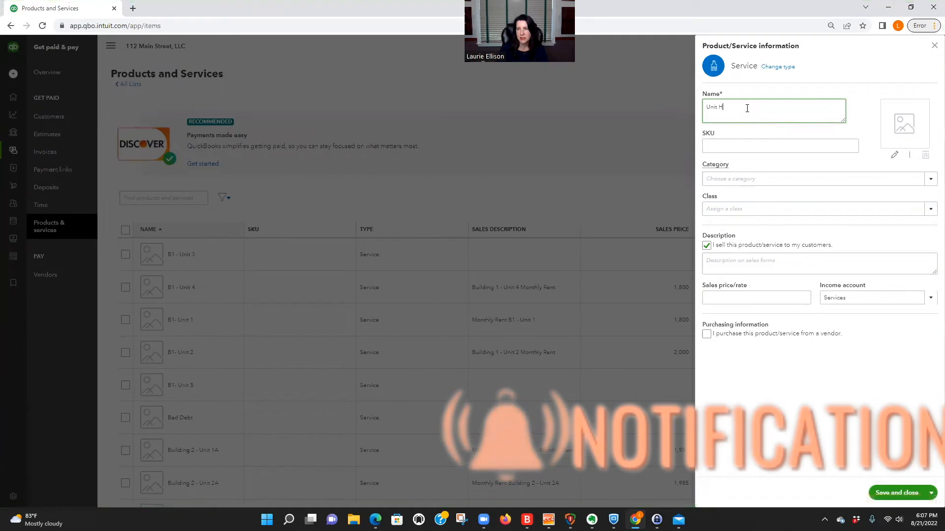
type(" Section")
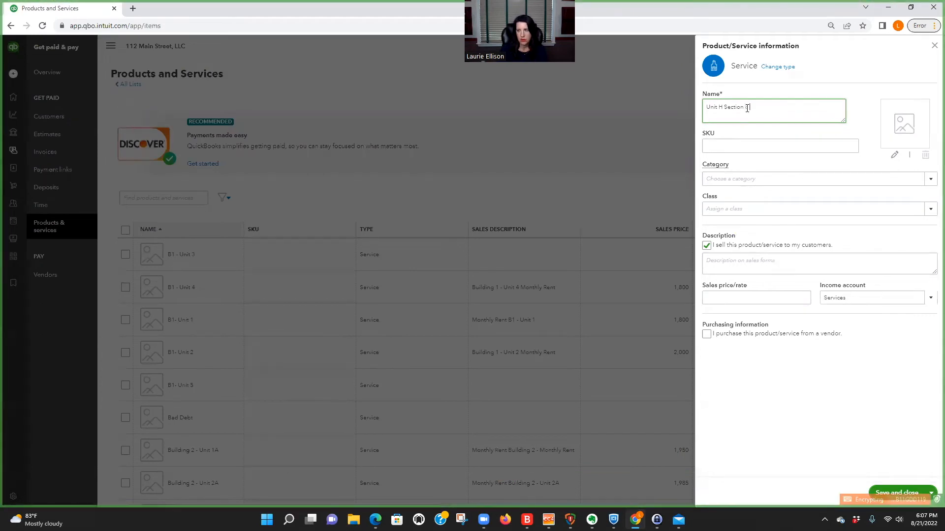
type(" - Tenant Share")
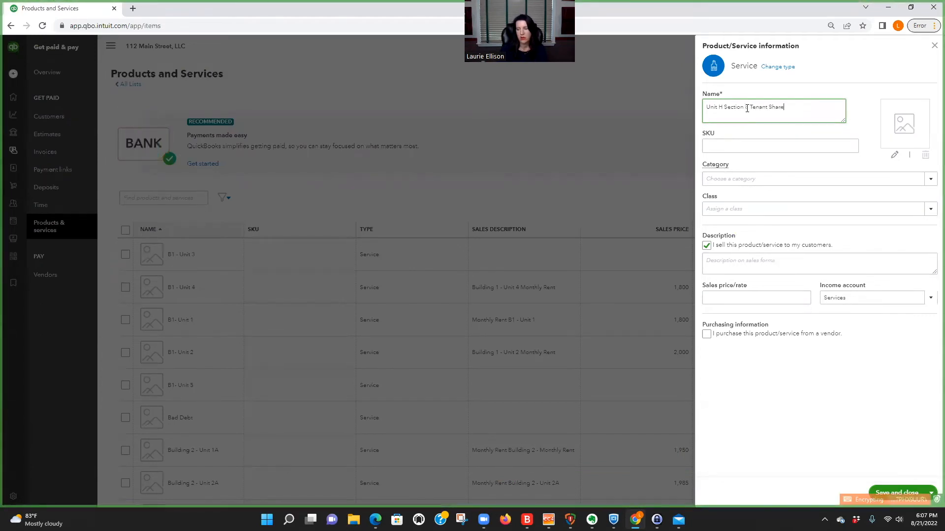
left_click_drag(747, 109, 795, 111)
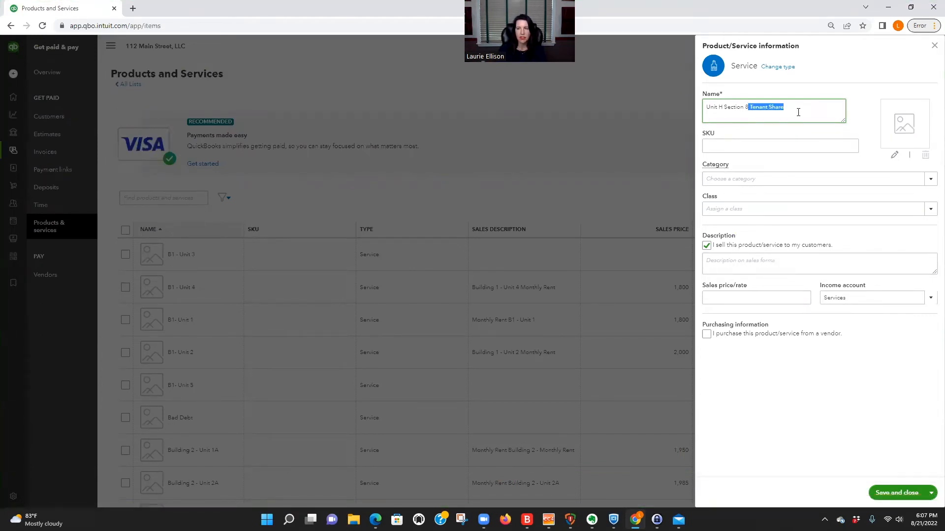
left_click(798, 112)
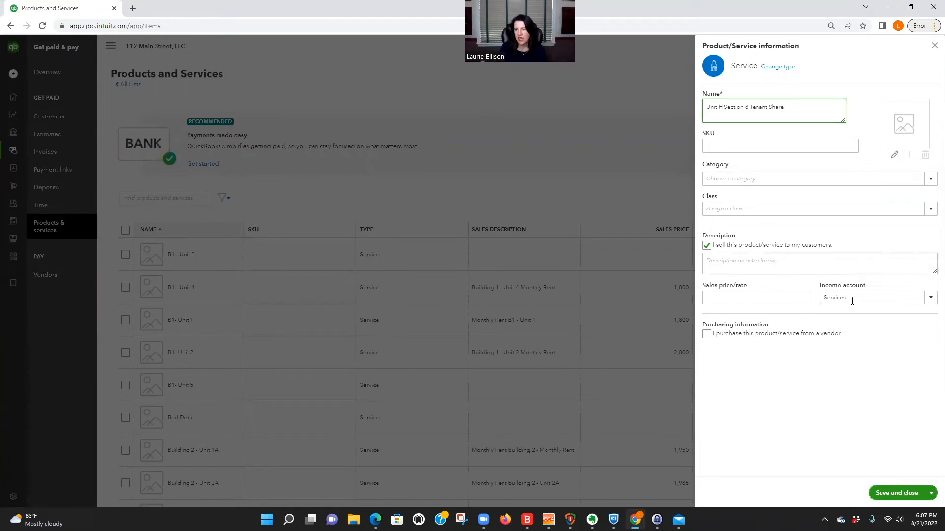
Step: Set income account Unit H - Section 8 Rental Income, price 500, and description 'Monthly rent $500.00.'
left_click(822, 298)
type("unit h")
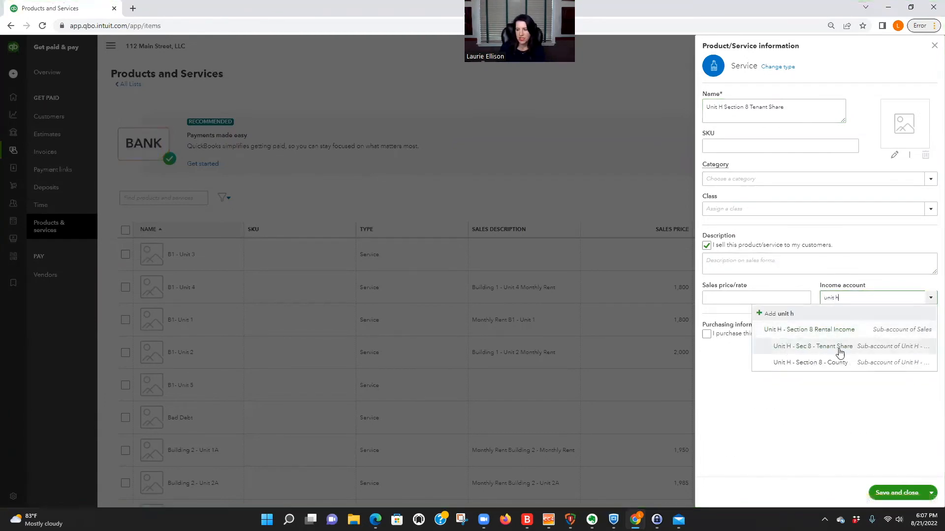
left_click(849, 347)
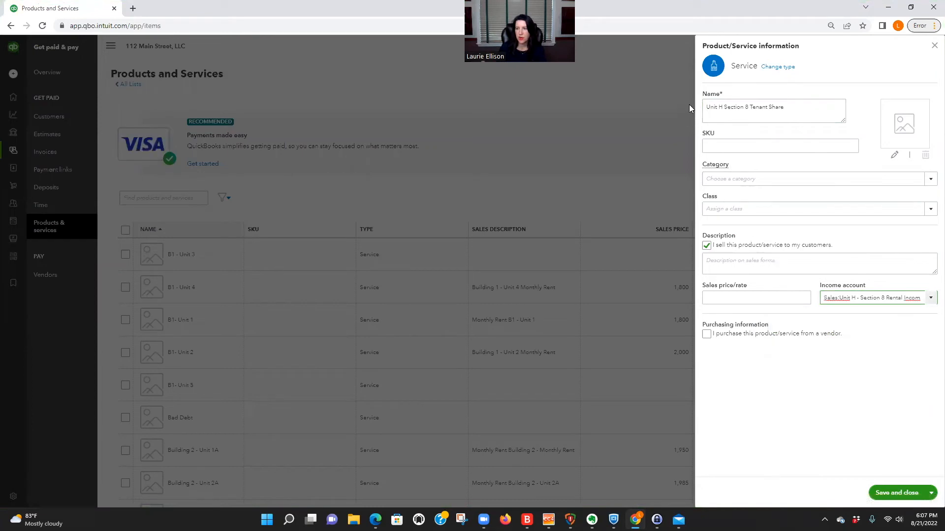
left_click_drag(706, 107, 798, 107)
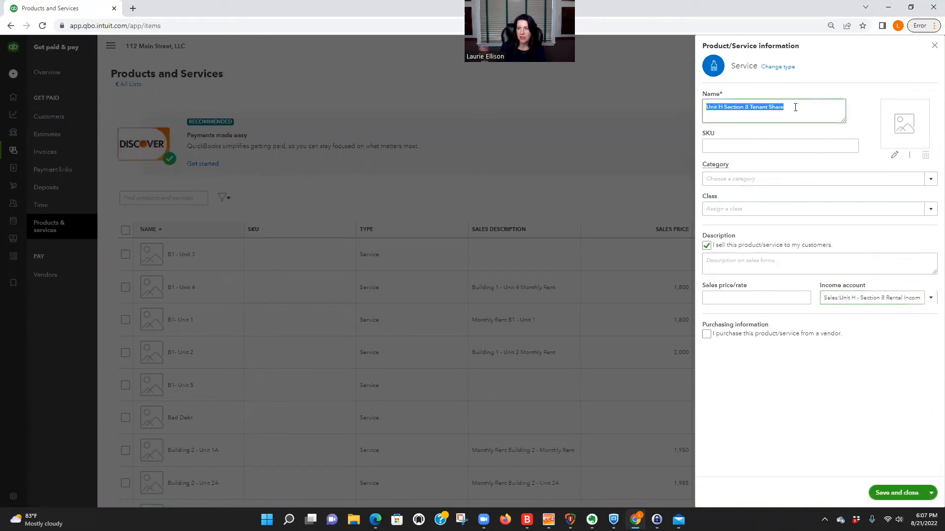
left_click(768, 298)
type("500")
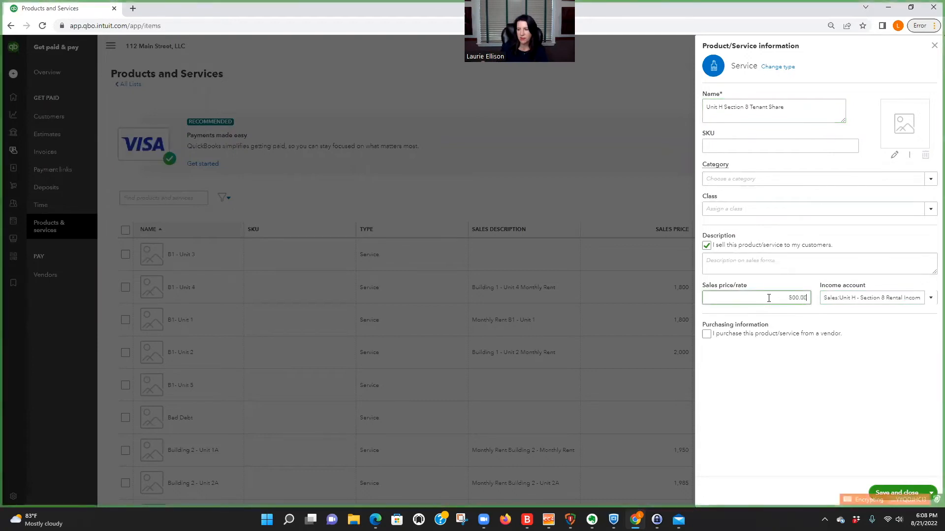
left_click(717, 262)
type("Mo")
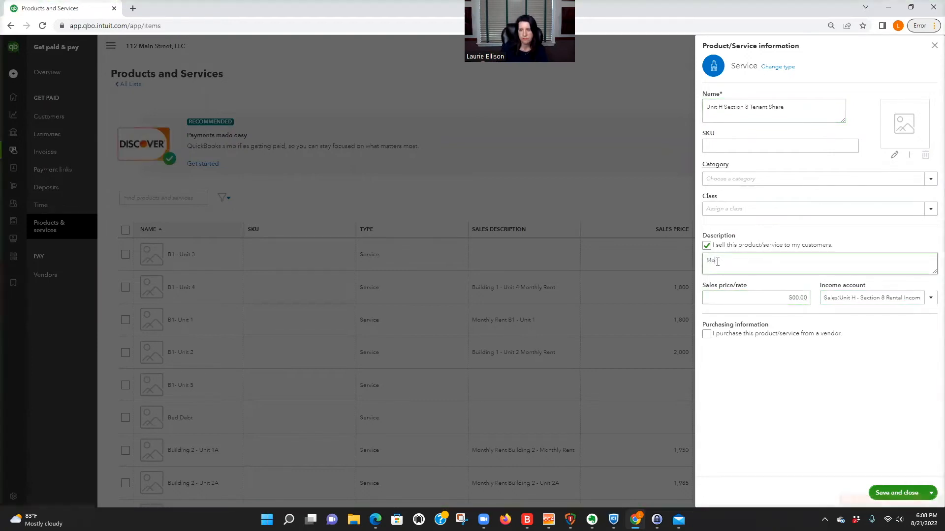
type("nthly rent $500.00")
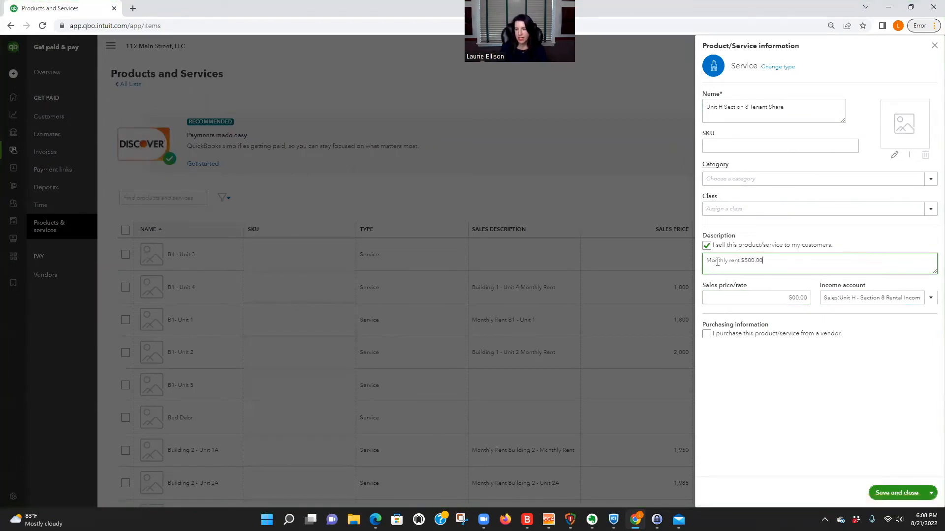
type(".")
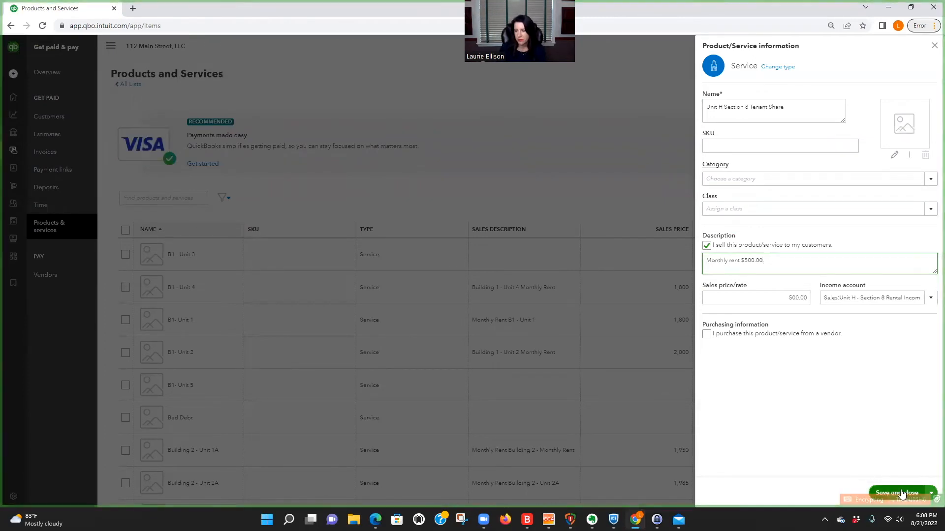
Step: Assign the Unit H class to the service and save and close it
left_click(930, 209)
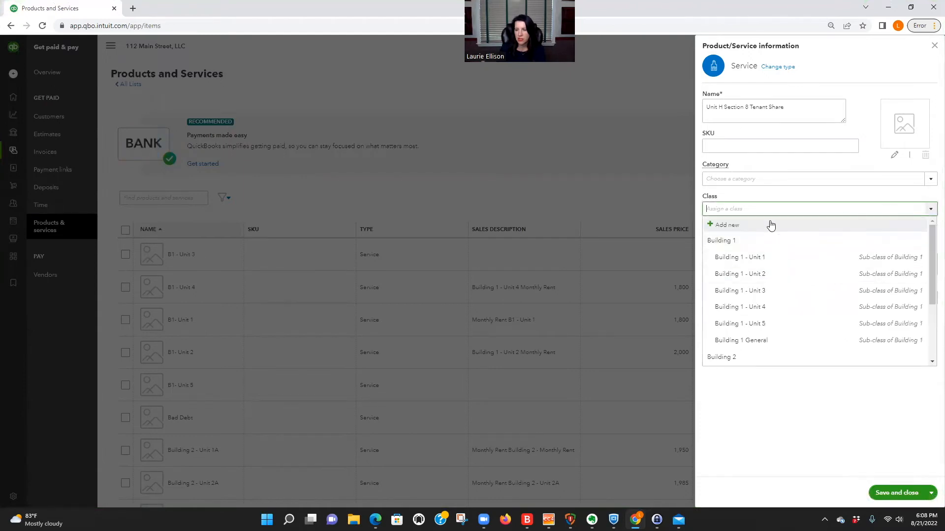
type("uniy")
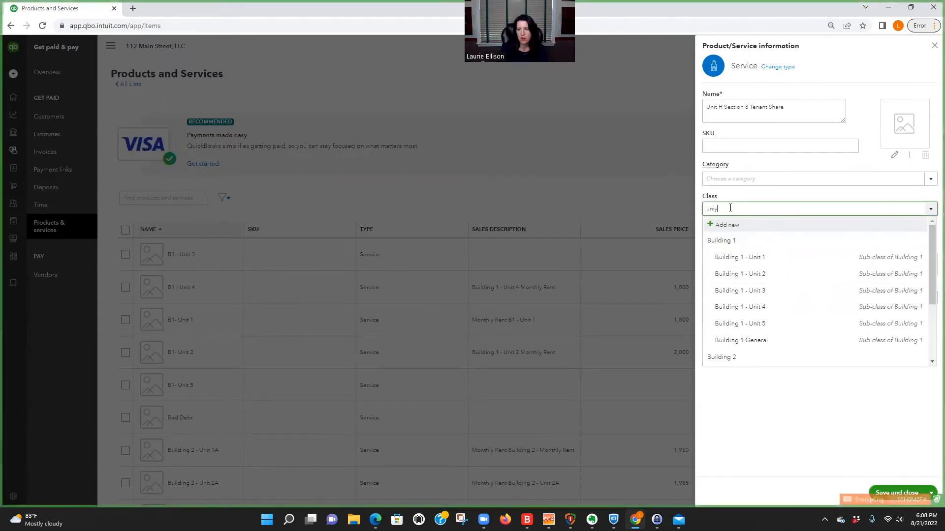
key("BackSpace")
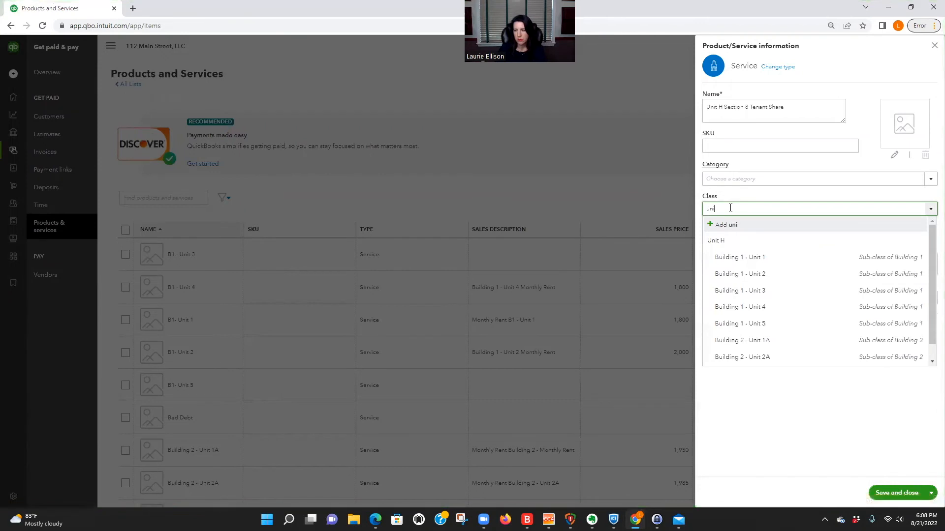
left_click(726, 239)
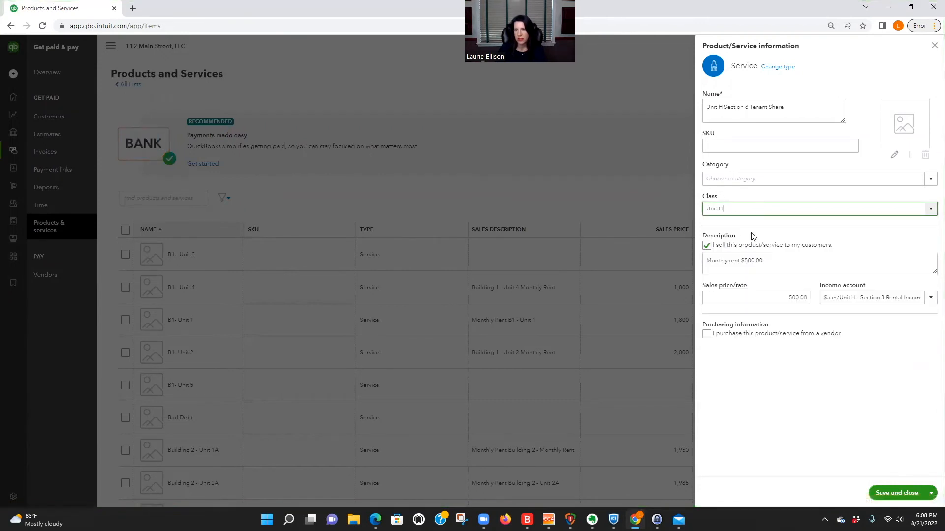
left_click(903, 491)
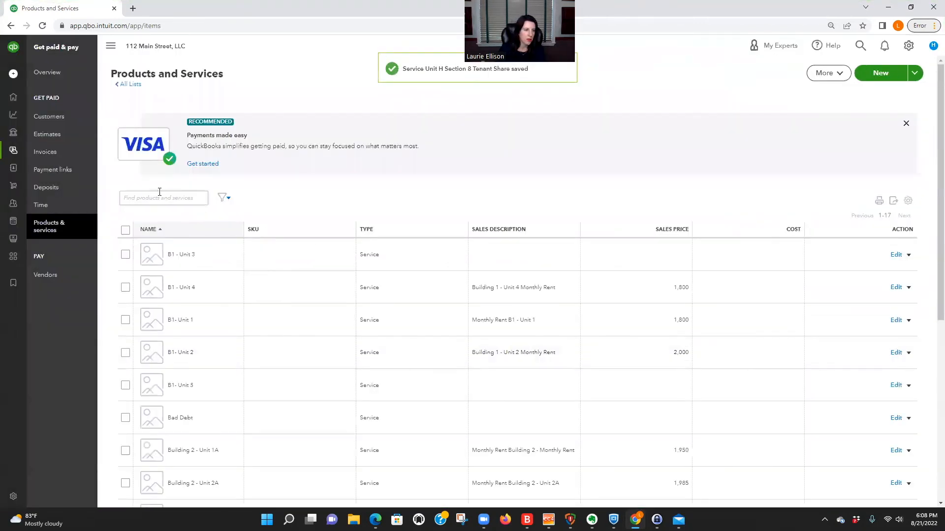
Step: Find the Unit H - Clallam County service via 'clal', set its class to Unit H, and save
left_click(159, 195)
type("clal")
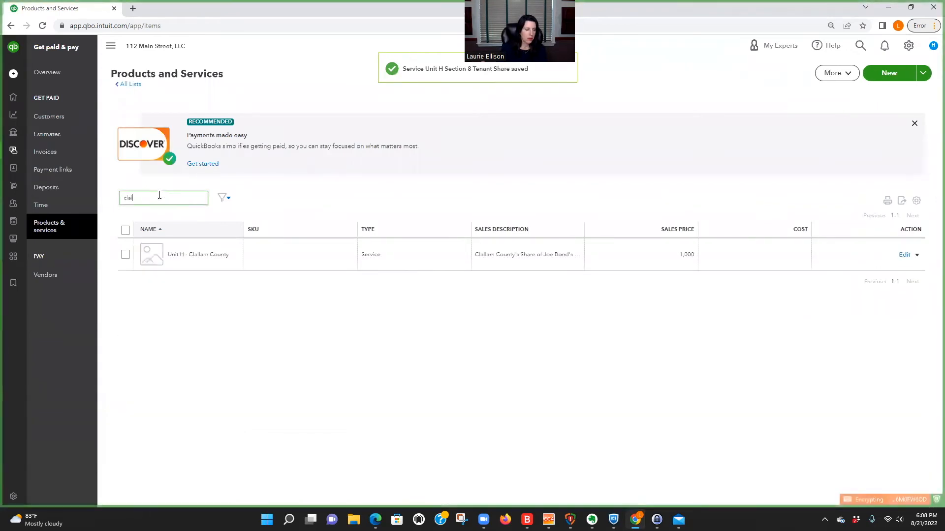
left_click(904, 255)
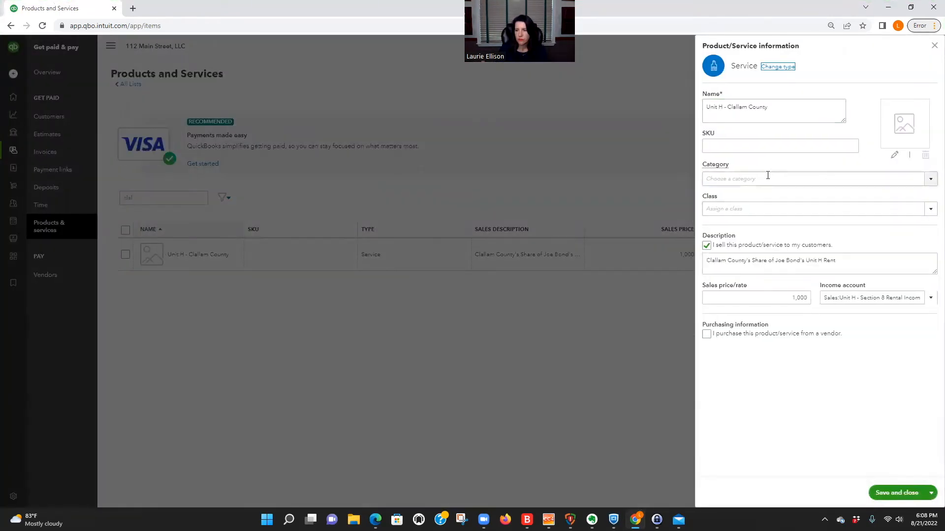
left_click(750, 204)
type("unit")
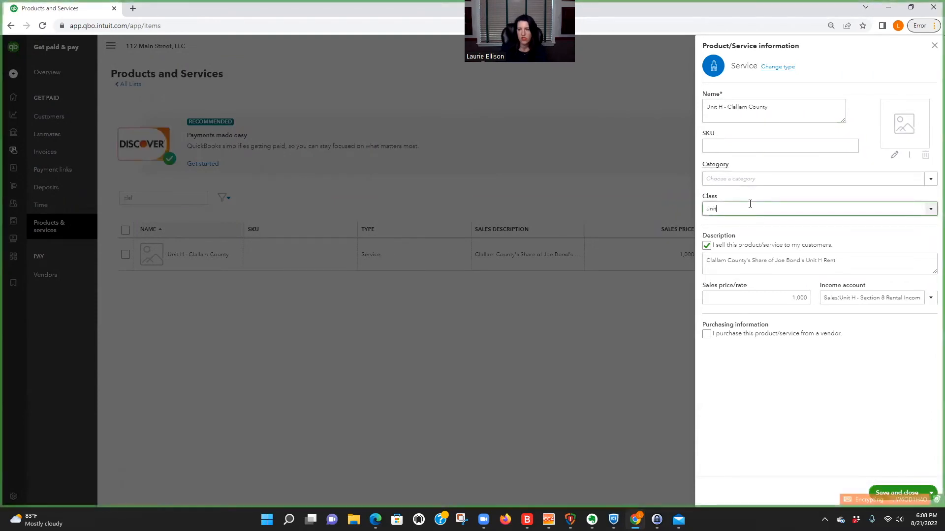
left_click(738, 239)
left_click(897, 493)
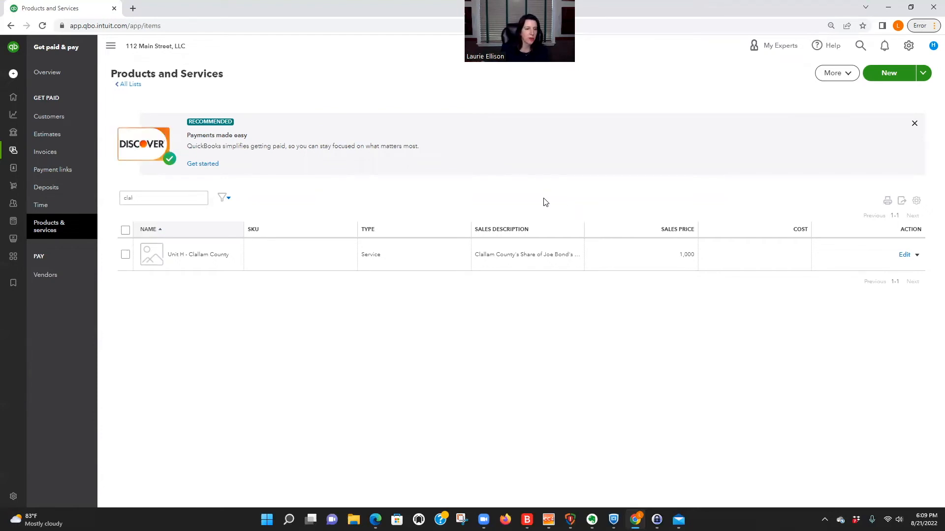
Step: From the Customers list, start invoice 1053 for the tenant's Unit H account
left_click(52, 118)
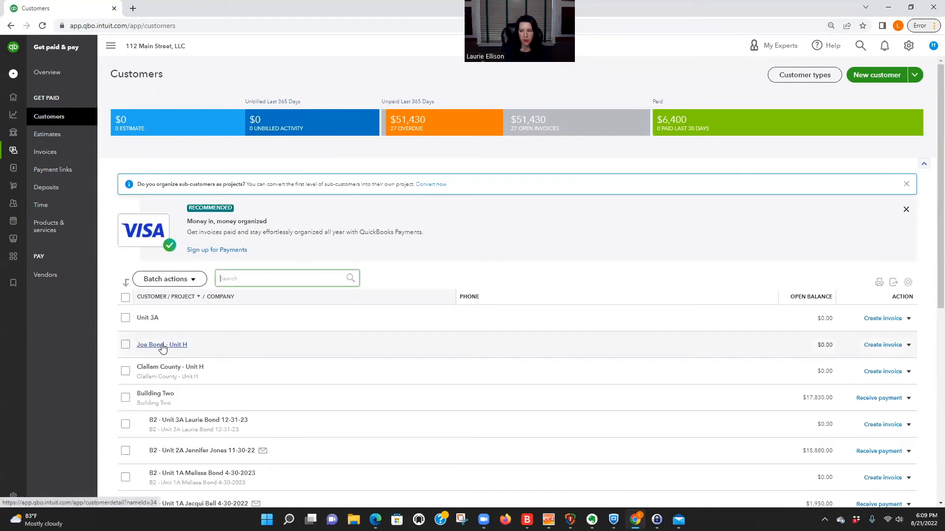
left_click(883, 345)
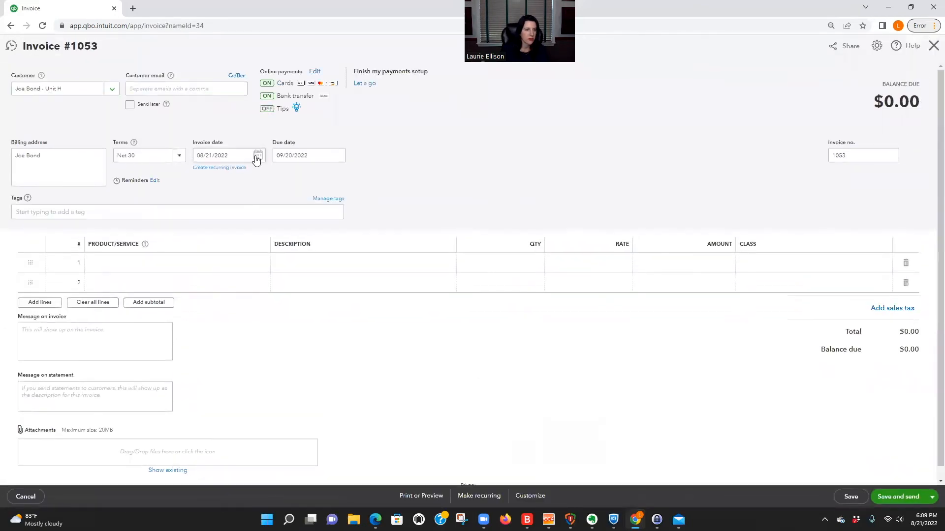
Step: Date the invoice 08/01/2022 and bill Unit H Section 8 Tenant Share on line 1
left_click(256, 156)
left_click(214, 205)
left_click(206, 262)
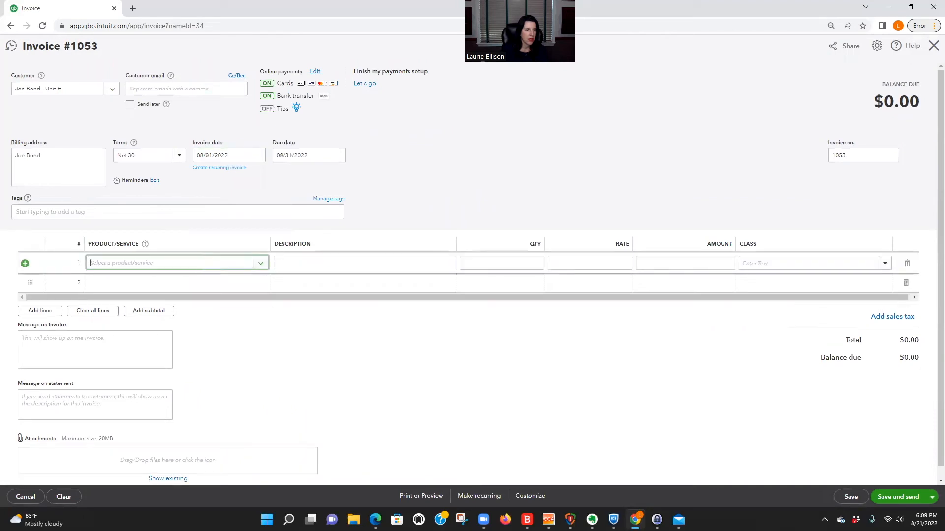
type("un")
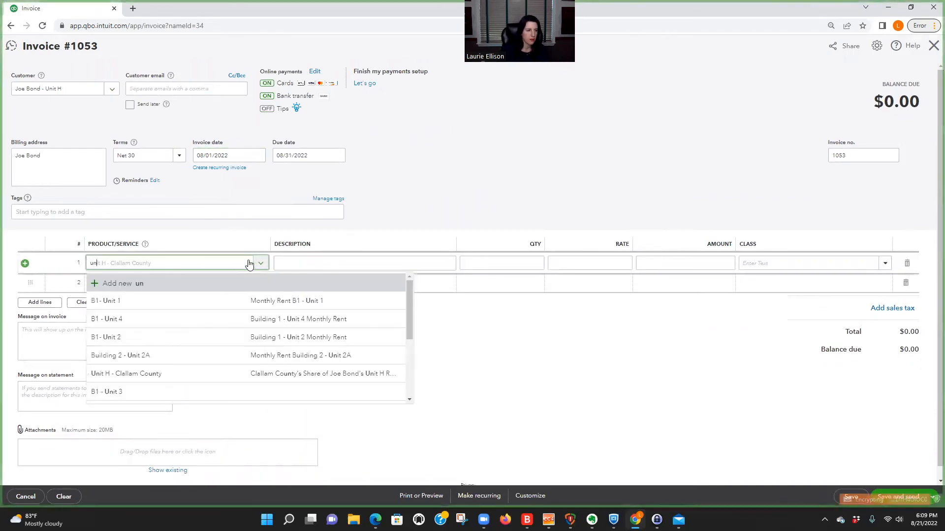
type("it")
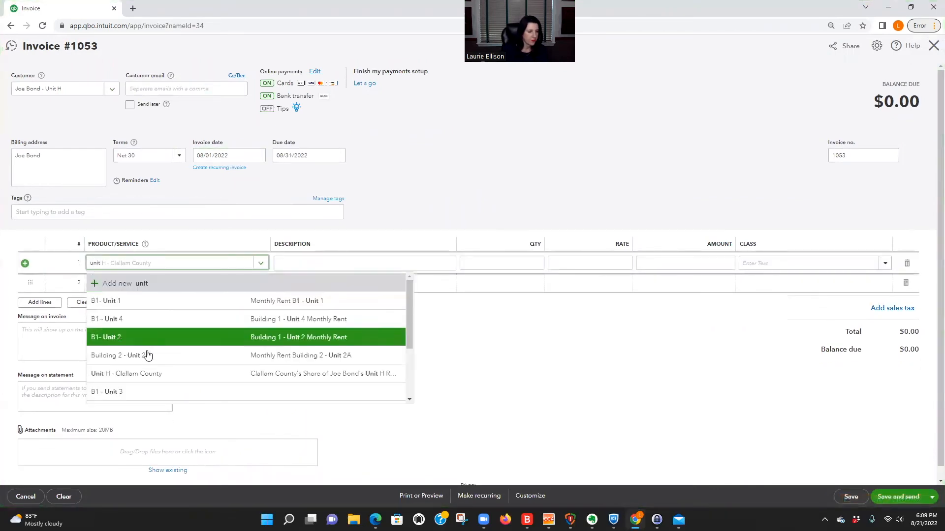
scroll(112, 375, "down", 2)
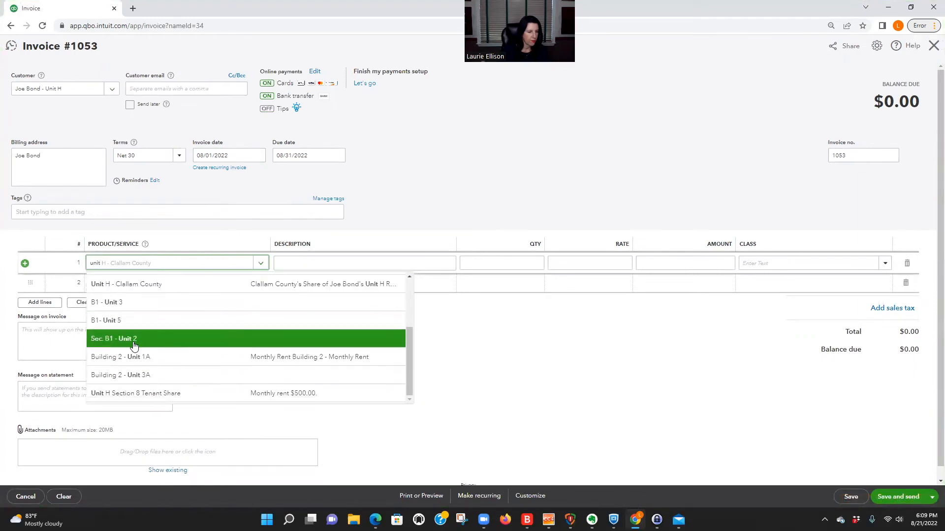
left_click(133, 393)
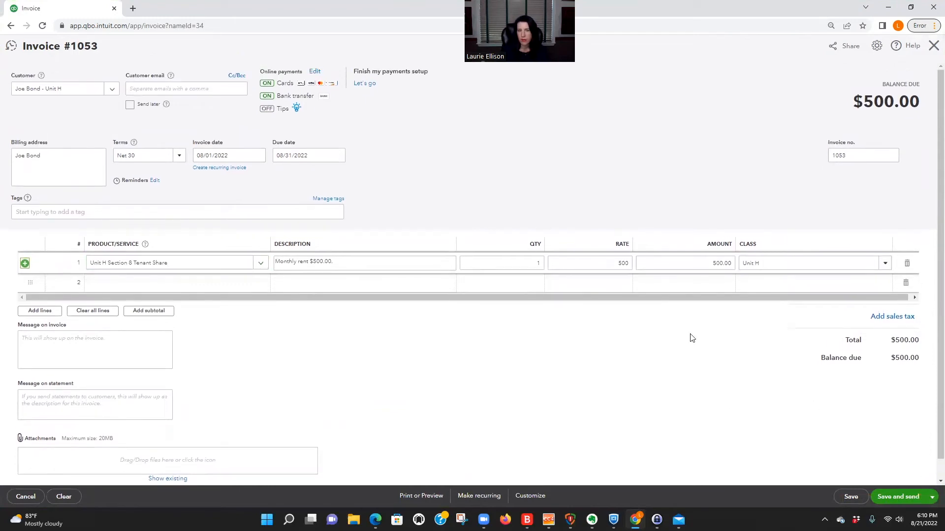
Step: Set the due date to 08/01/2022 and save and close the $500 invoice
left_click(336, 155)
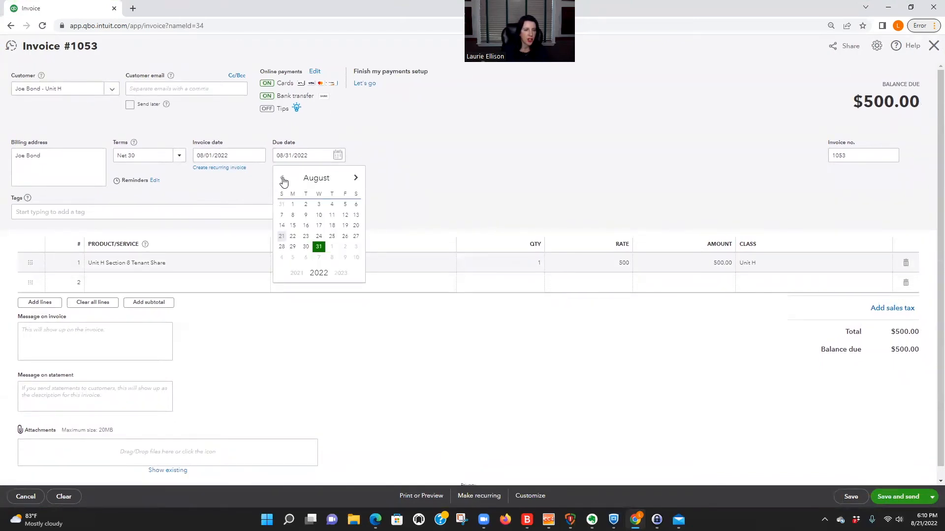
left_click(291, 205)
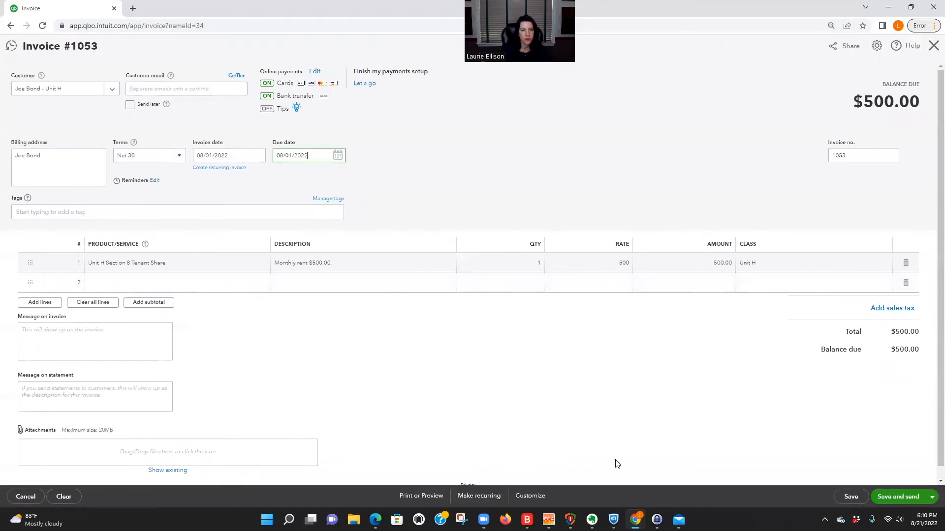
left_click(931, 497)
left_click(676, 413)
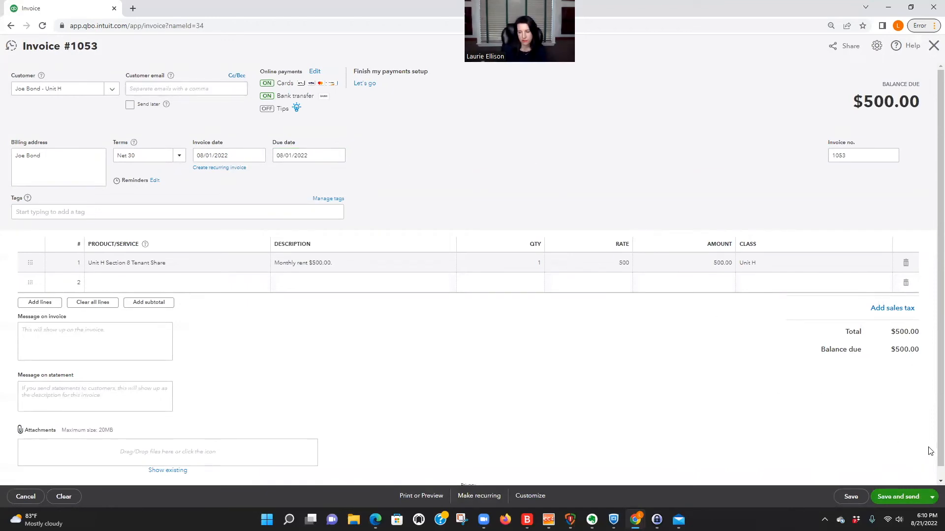
left_click(932, 497)
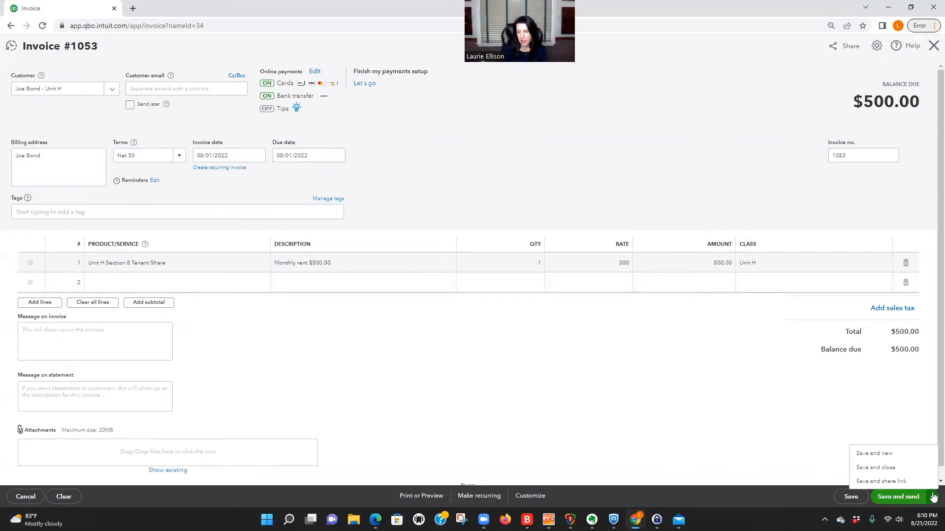
left_click(884, 469)
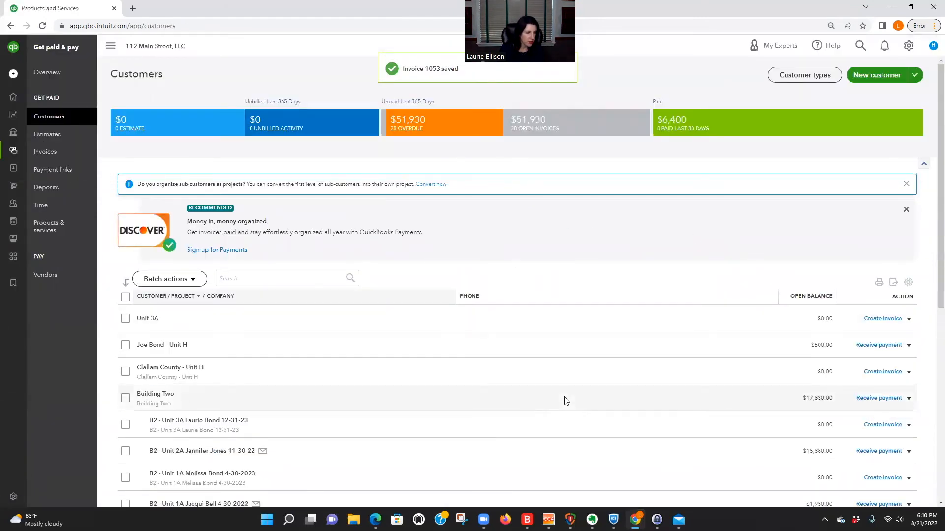
Step: Search 'clal', open Clallam County - Unit H, and start a new invoice for it
type("clall")
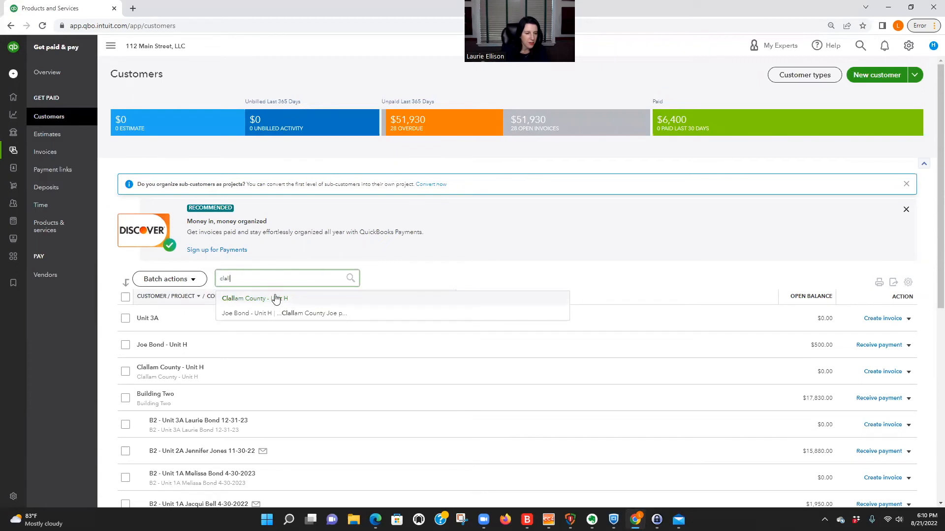
left_click(353, 299)
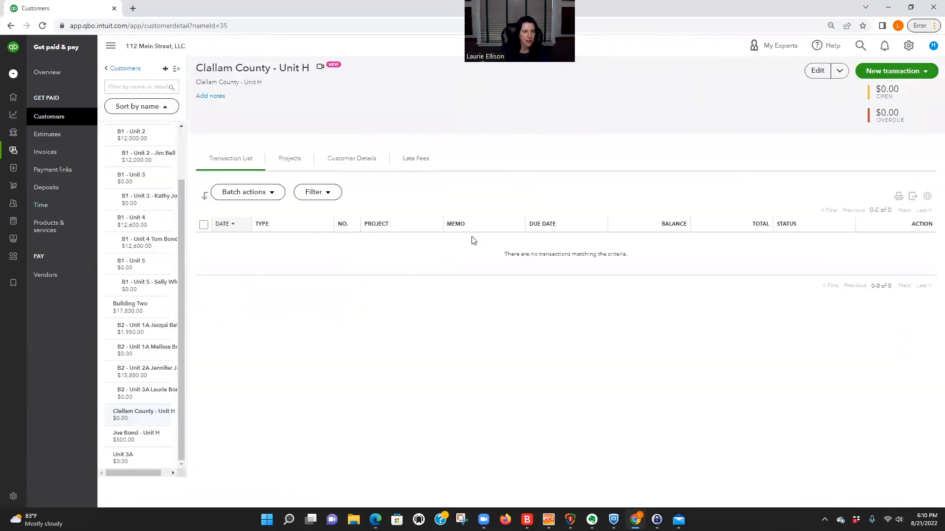
left_click(907, 73)
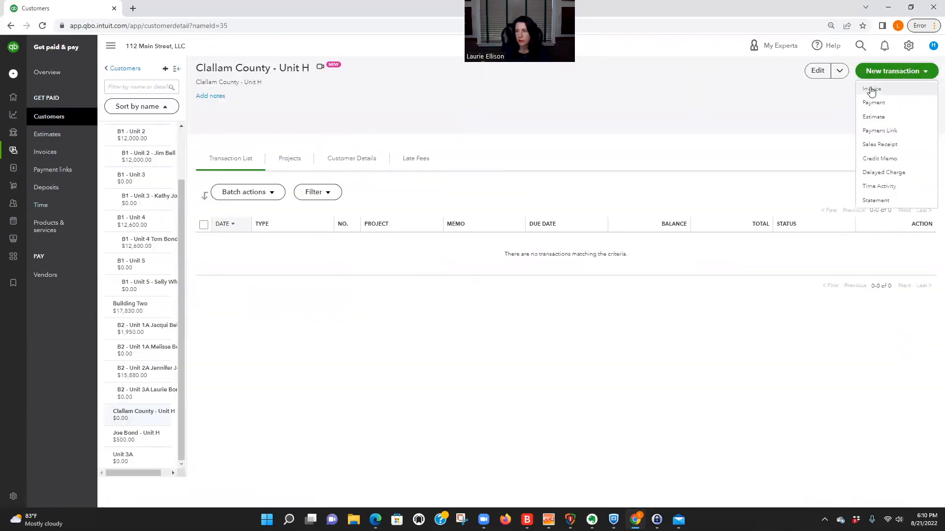
left_click(871, 91)
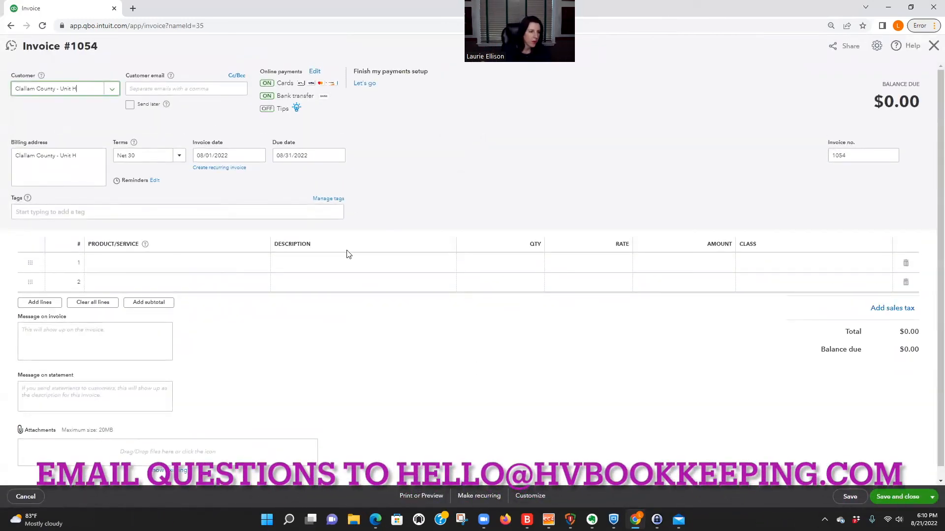
Step: Bill the Unit H - Clallam County service on invoice 1054, due 08/01/2022, and save
left_click(337, 156)
left_click(293, 205)
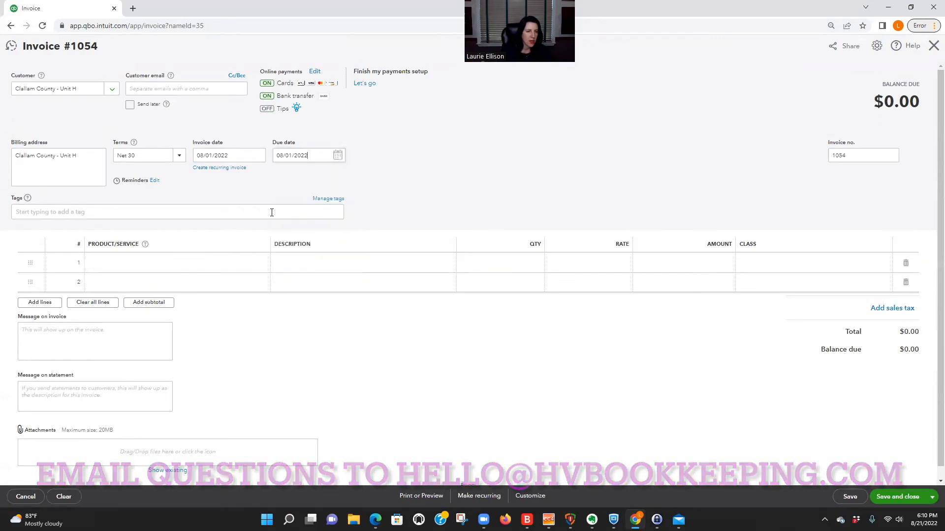
left_click(213, 266)
type("clal")
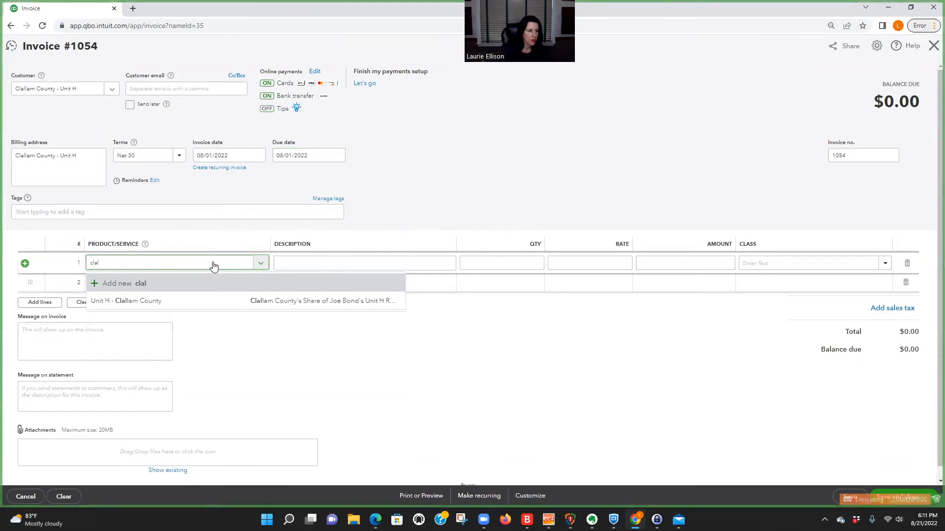
left_click(185, 302)
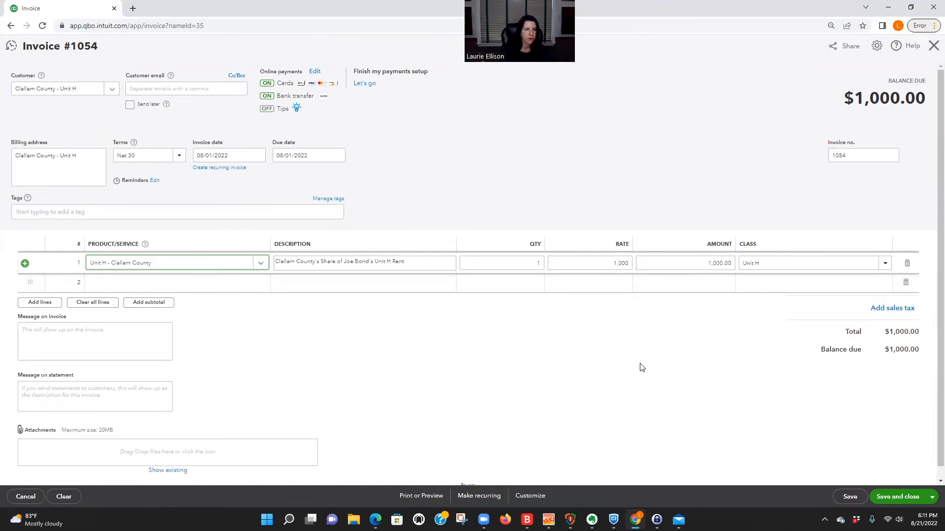
left_click(898, 497)
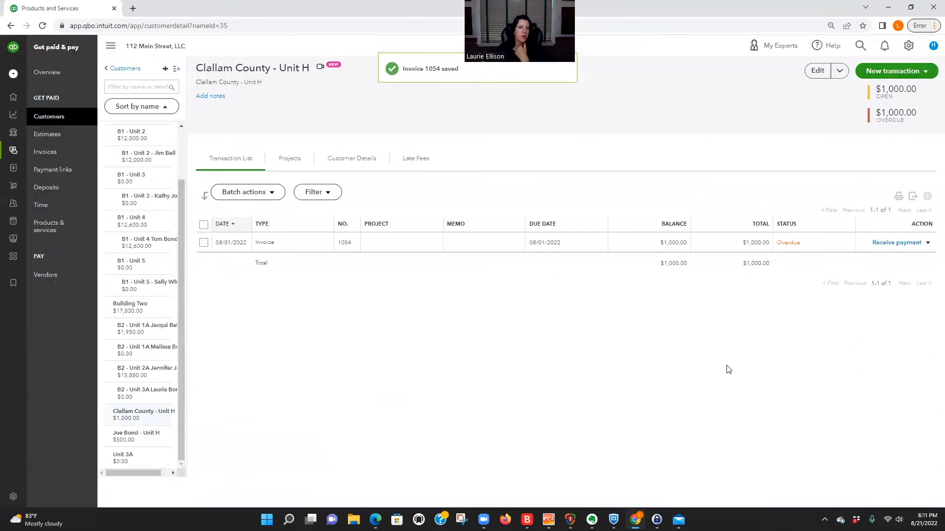
Step: Open the Profit and Loss report from Business overview's Reports list
mouse_move(24, 139)
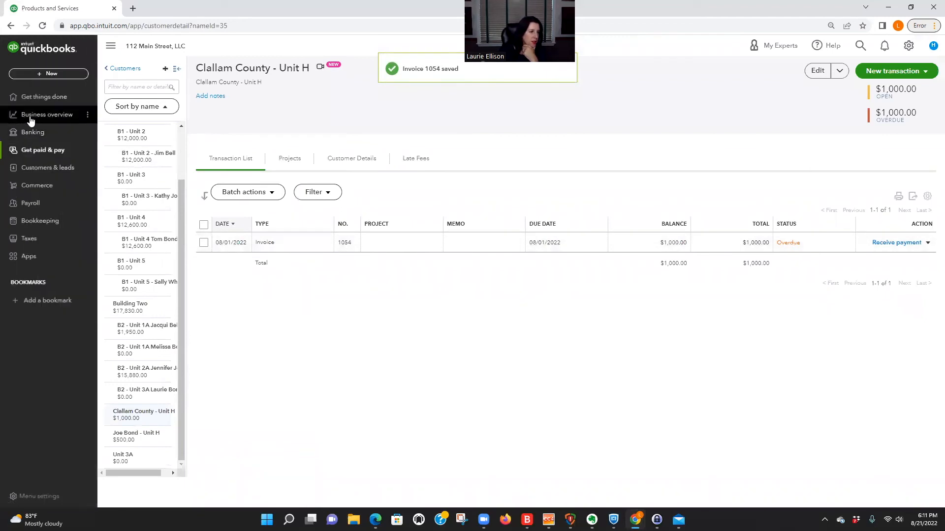
left_click(32, 115)
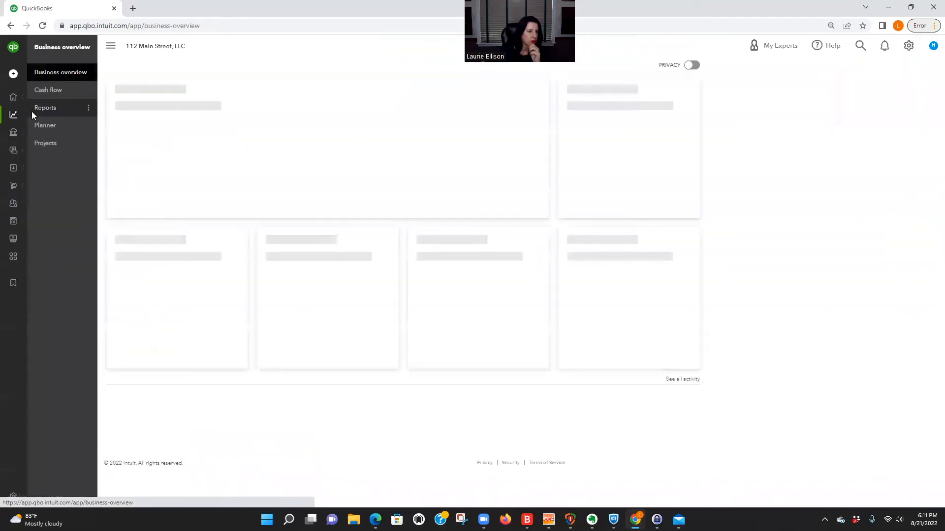
left_click(78, 111)
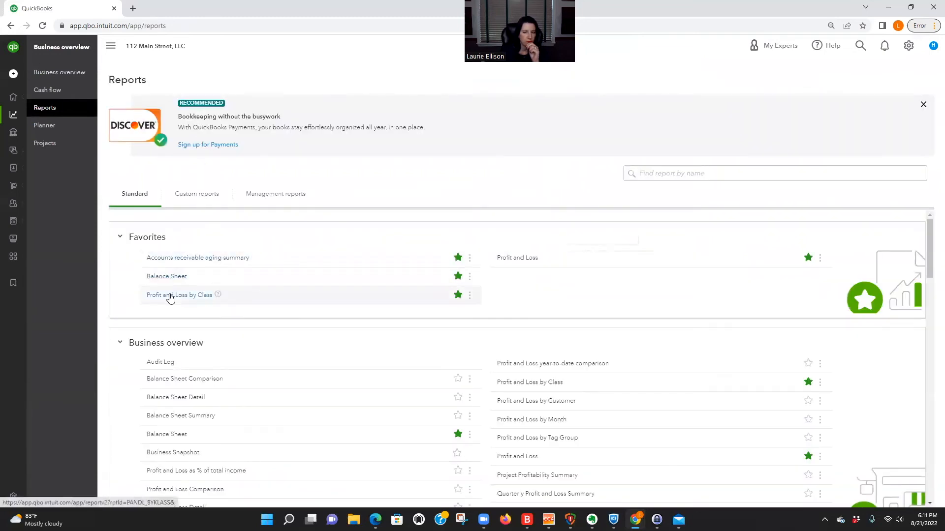
left_click(520, 259)
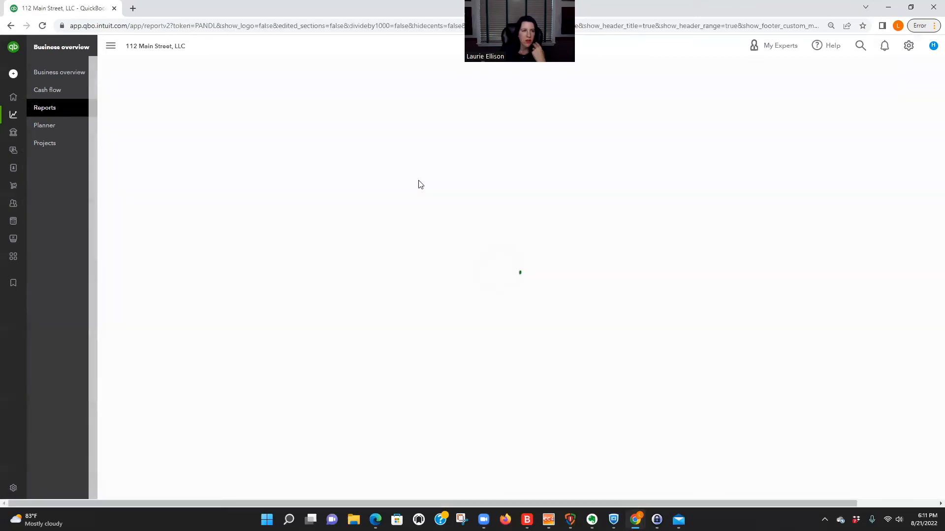
scroll(820, 419, "down", 2)
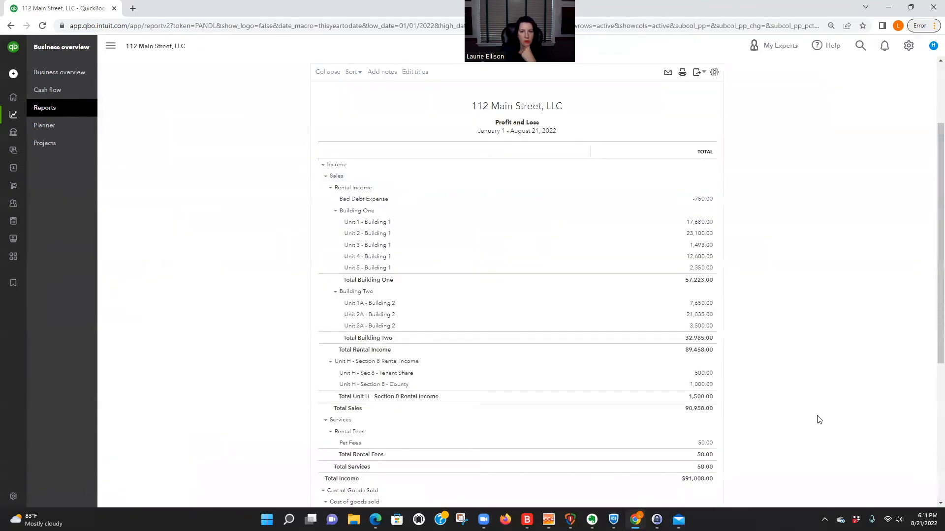
scroll(819, 419, "up", 2)
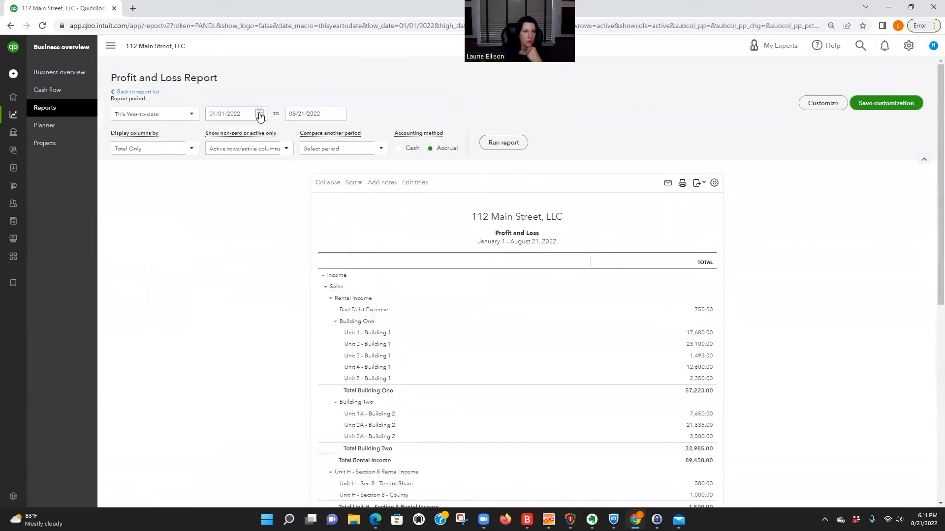
Step: Set the report's start date to August 1, 2022 and rerun it
left_click(259, 114)
left_click(287, 136)
left_click(287, 137)
left_click(288, 137)
left_click(287, 136)
left_click(287, 137)
left_click(287, 136)
left_click(287, 136)
left_click(225, 163)
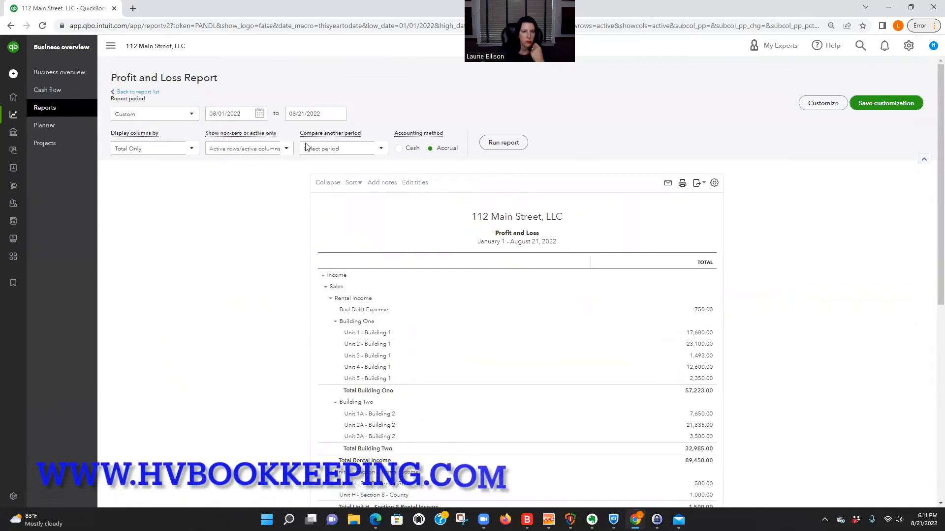
left_click(513, 144)
Step: Collapse and re-expand the Unit H Section 8 income group to review its lines
scroll(835, 219, "down", 1)
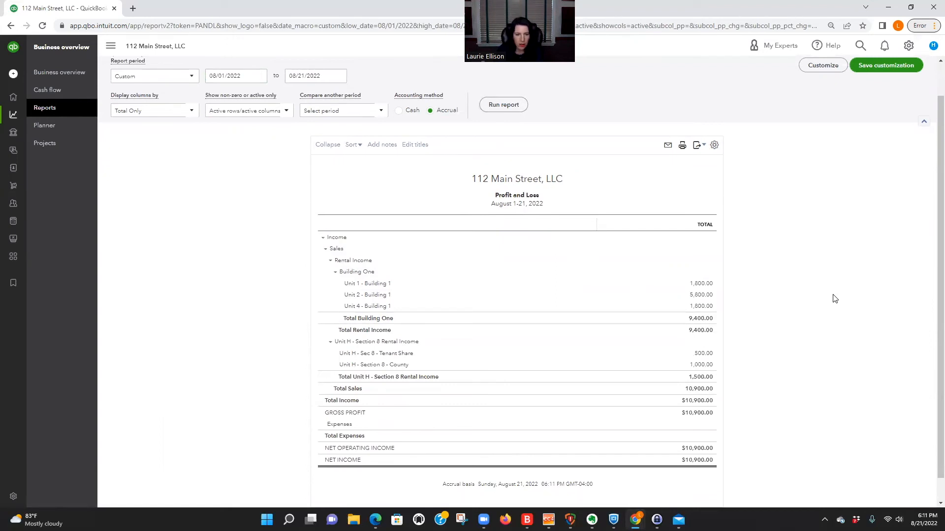
scroll(835, 298, "down", 1)
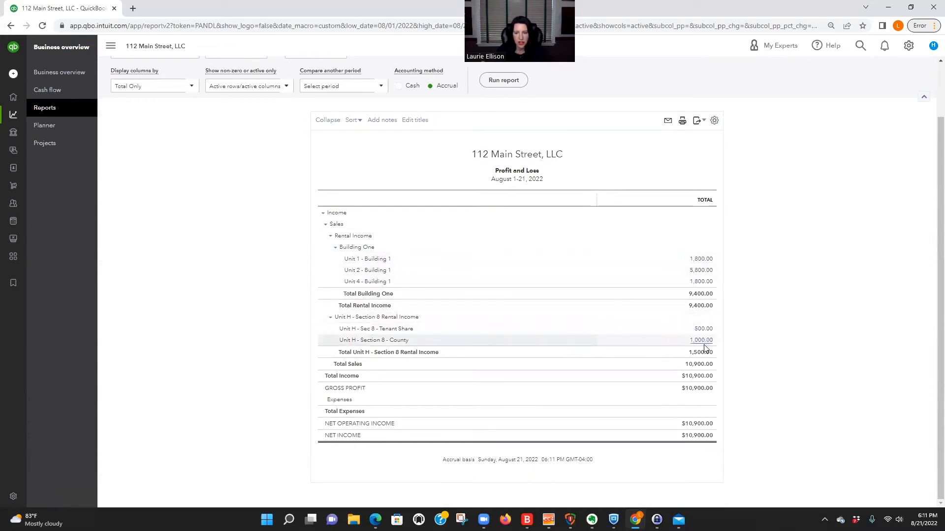
left_click(329, 318)
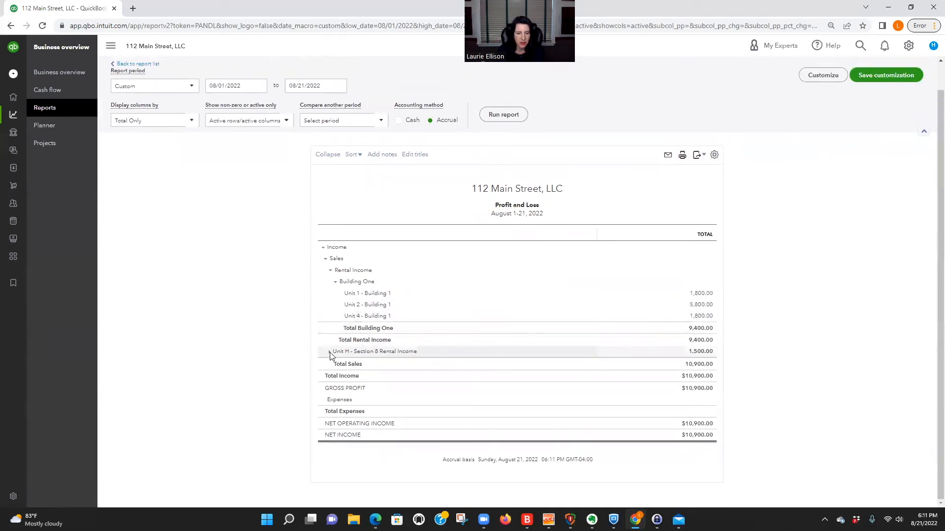
left_click(330, 353)
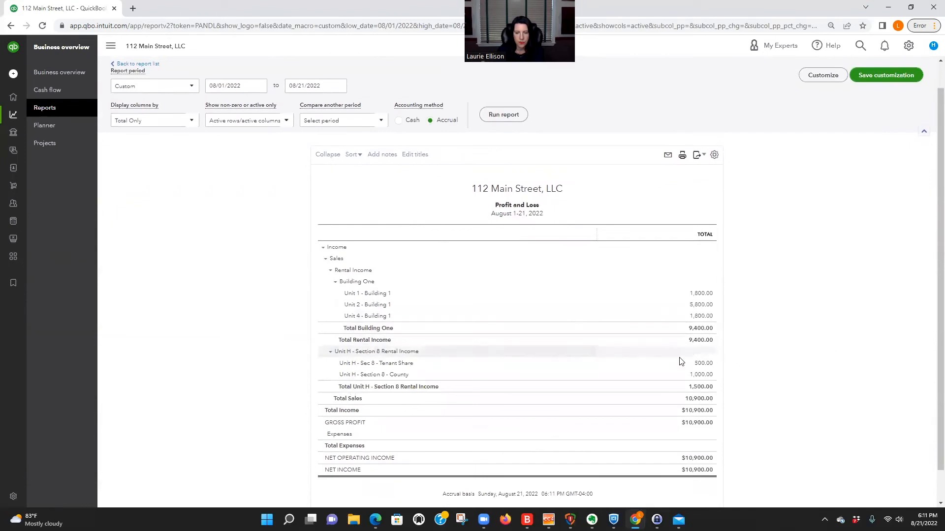
scroll(151, 143, "up", 1)
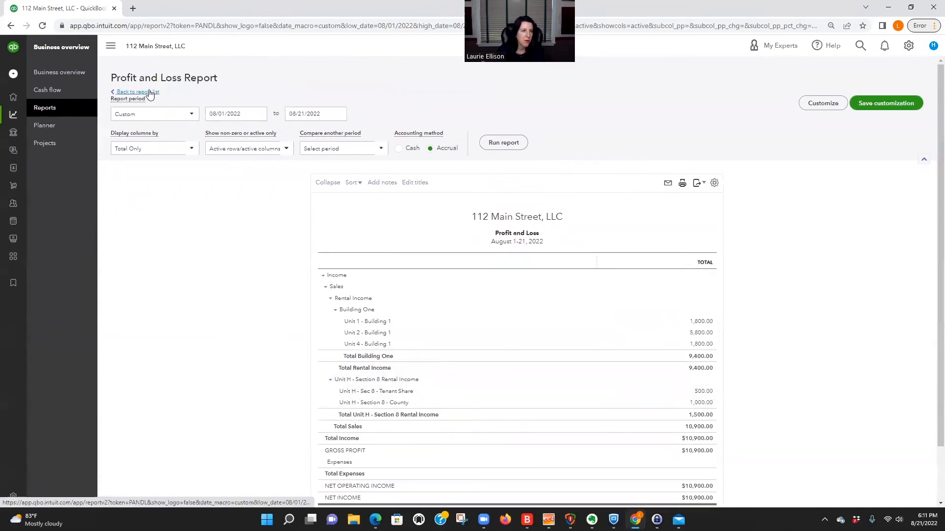
Step: Open Profit and Loss by Class and run it from start date 8/1/22
left_click(150, 92)
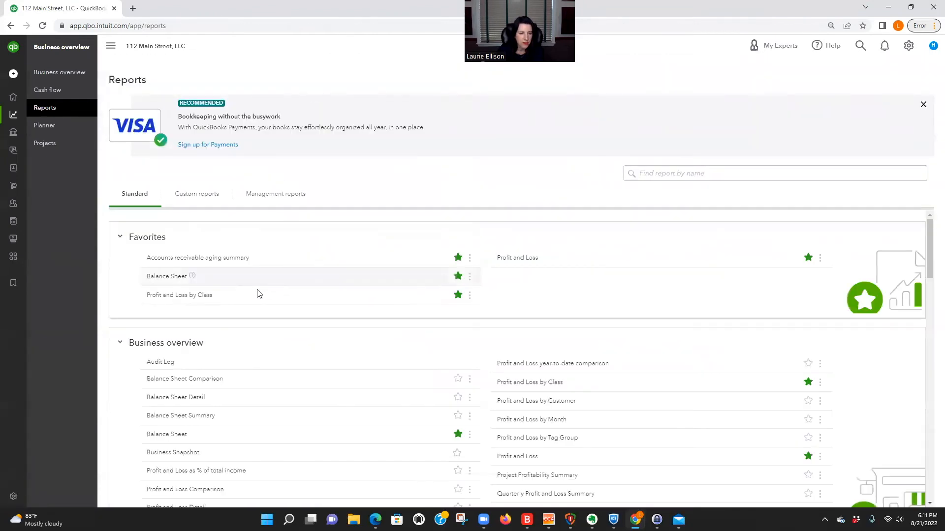
left_click(190, 295)
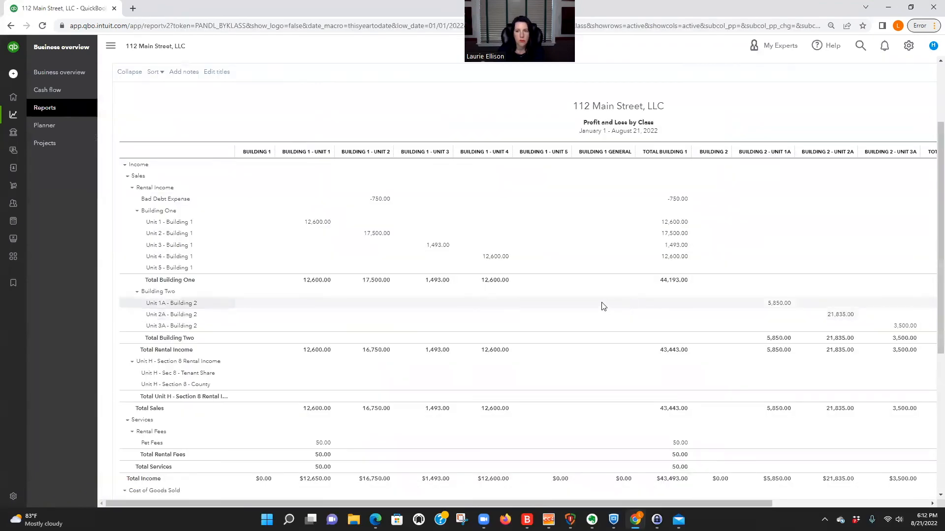
scroll(229, 119, "up", 2)
left_click(258, 115)
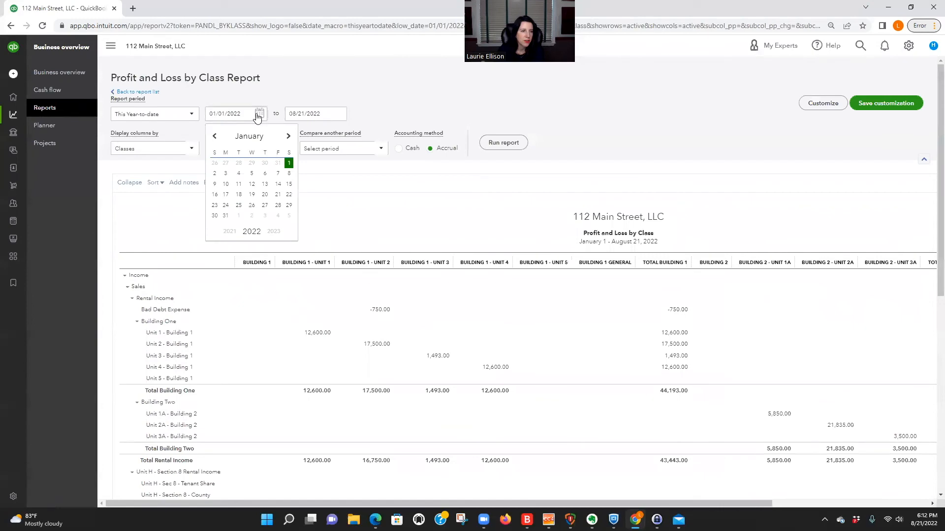
left_click_drag(250, 114, 186, 115)
type("8/1/22")
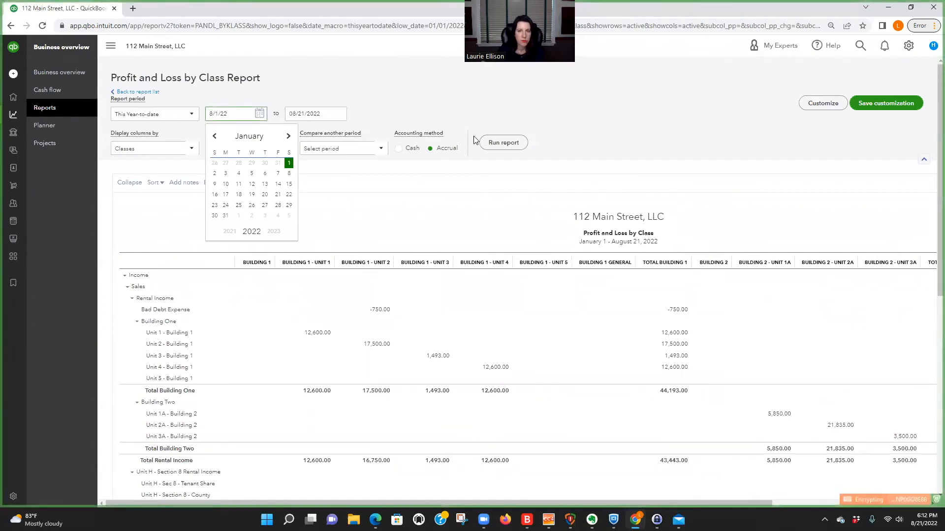
left_click(503, 143)
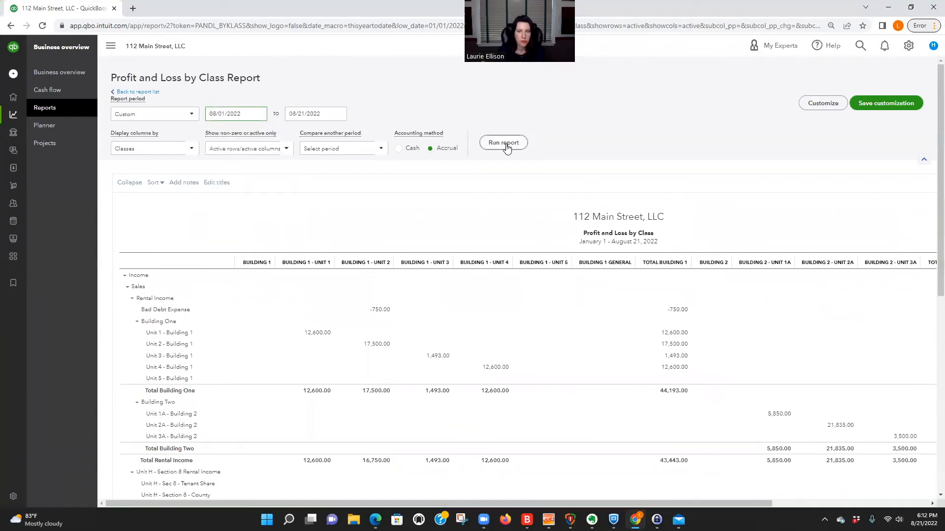
Step: Collapse Building One and re-expand the Unit H Section 8 income group
scroll(925, 242, "down", 1)
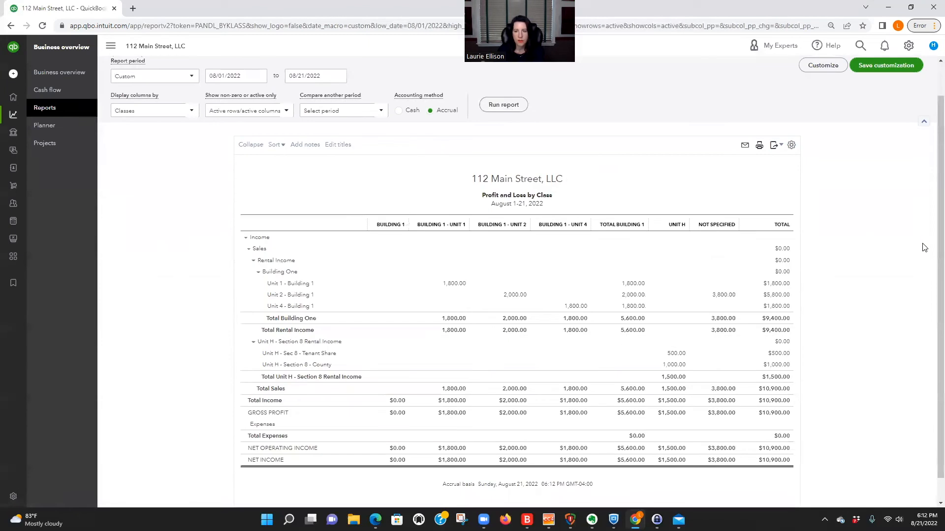
left_click(259, 275)
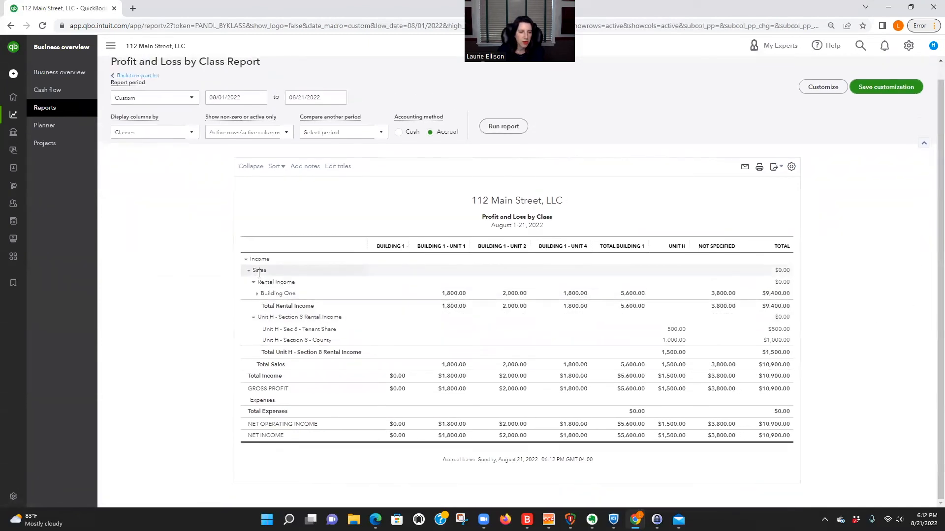
left_click(252, 319)
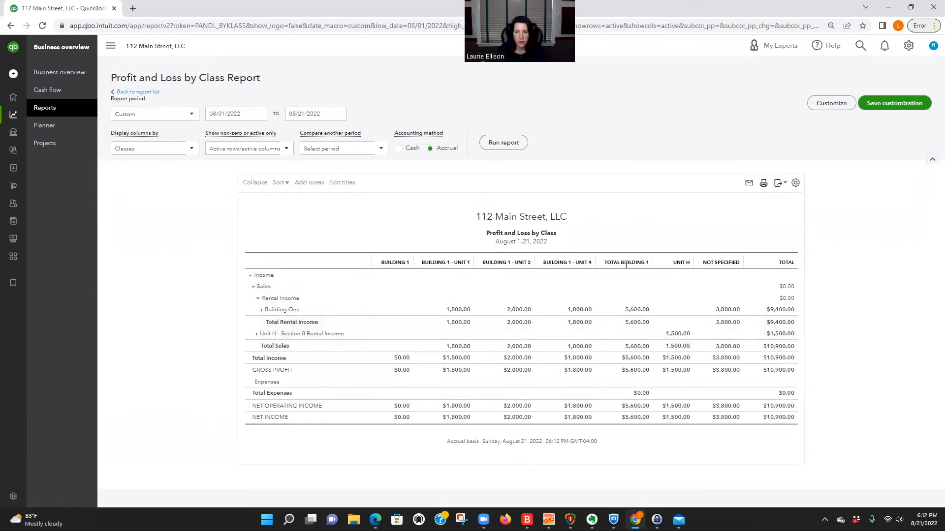
double_click(667, 336)
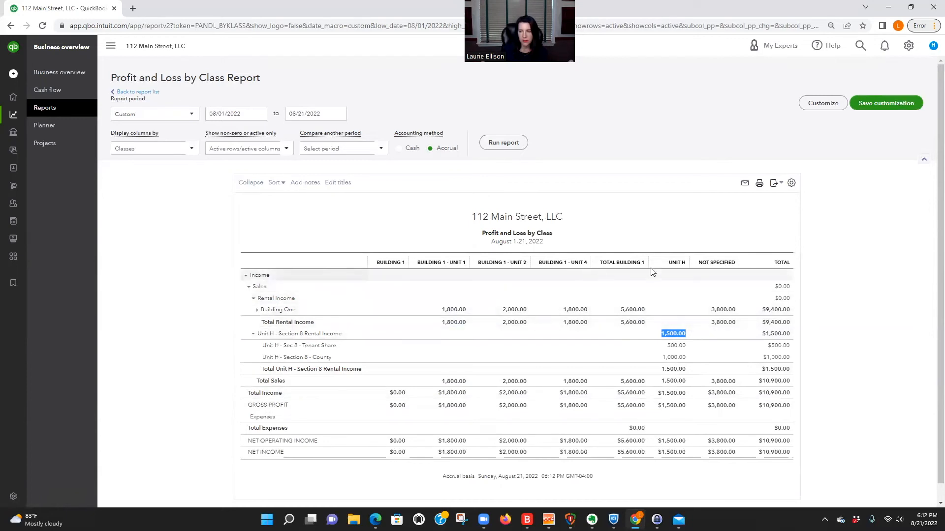
left_click(790, 184)
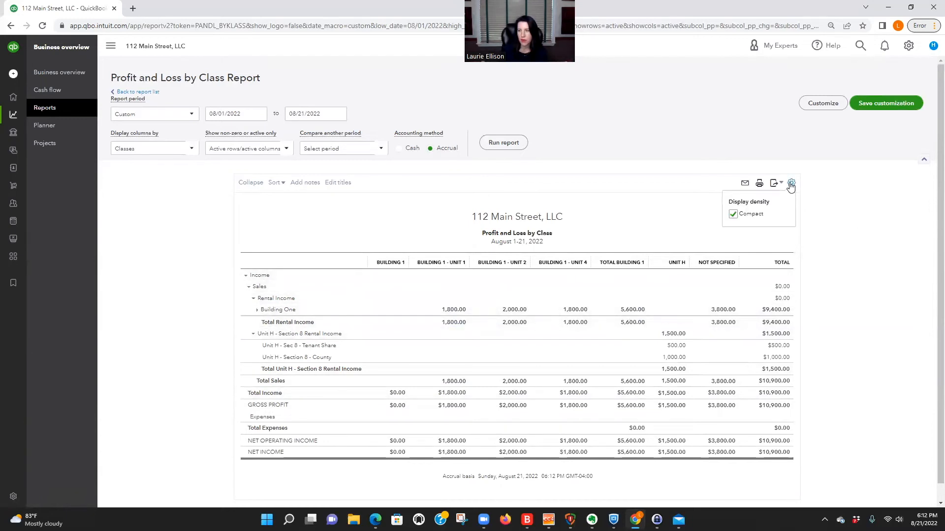
Step: Browse the report's row visibility and column grouping customization options
left_click(817, 104)
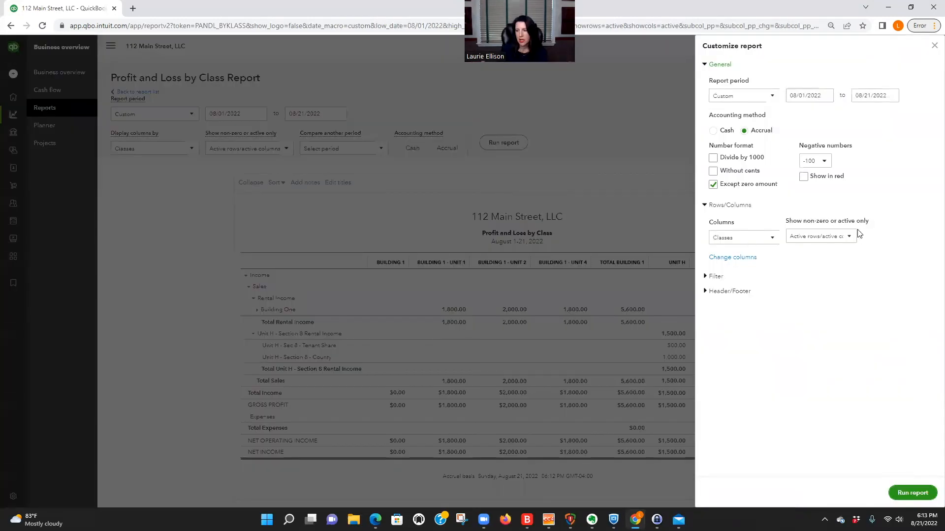
left_click(848, 236)
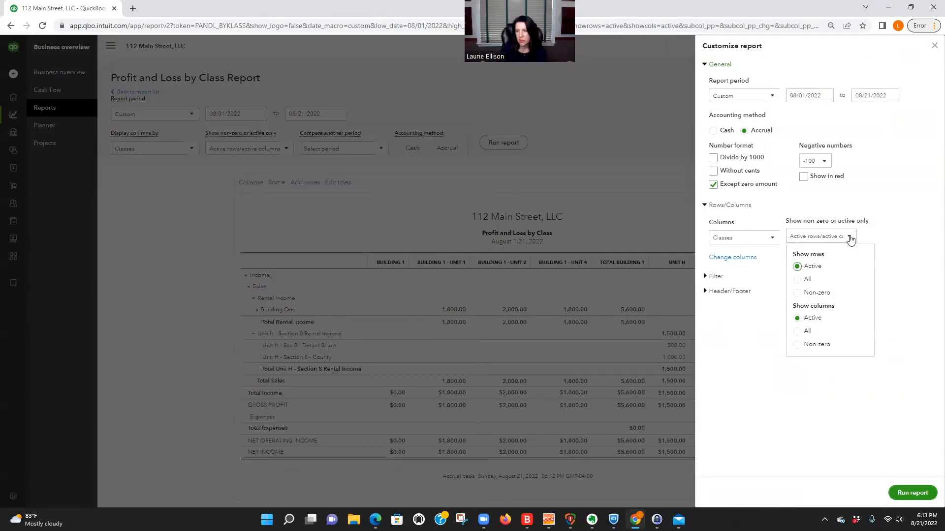
left_click(778, 239)
left_click(772, 238)
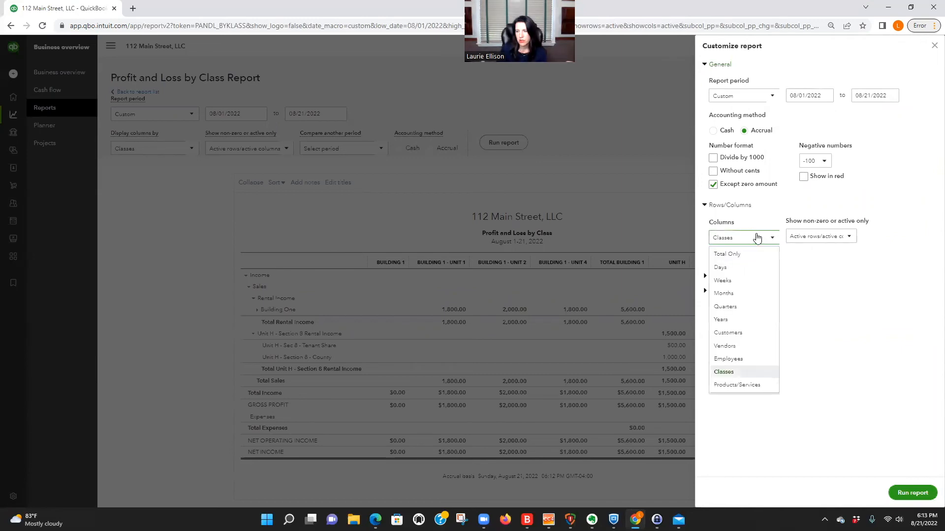
left_click(810, 274)
Step: Filter the report to the Unit H class, rerun it, then go back to the report list
left_click(810, 275)
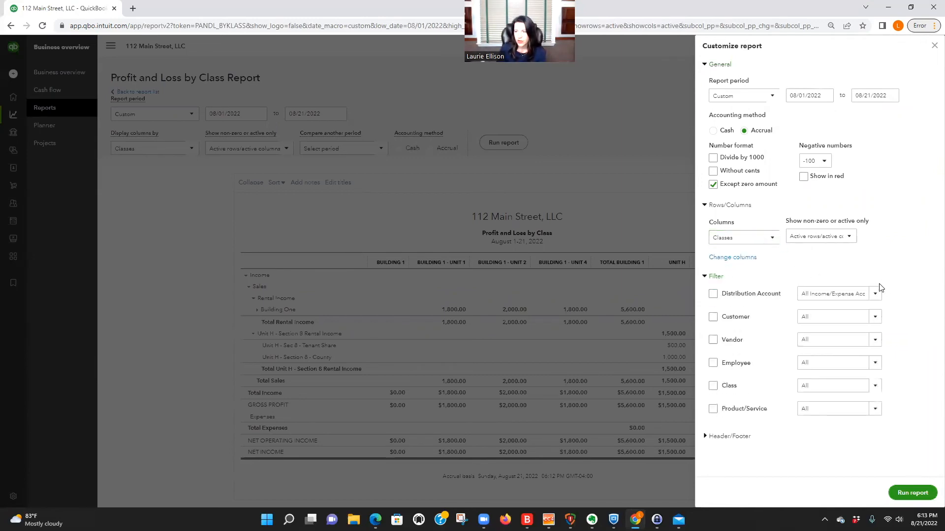
left_click(875, 387)
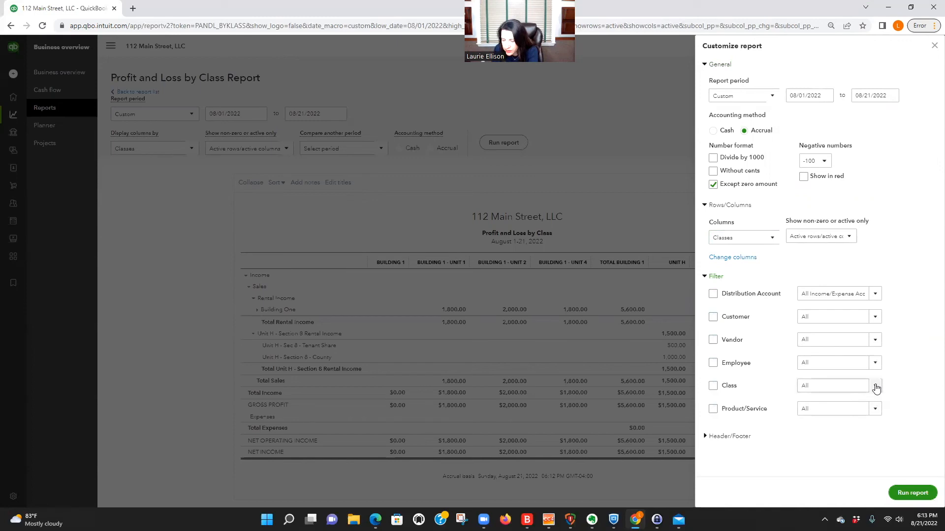
scroll(832, 331, "down", 3)
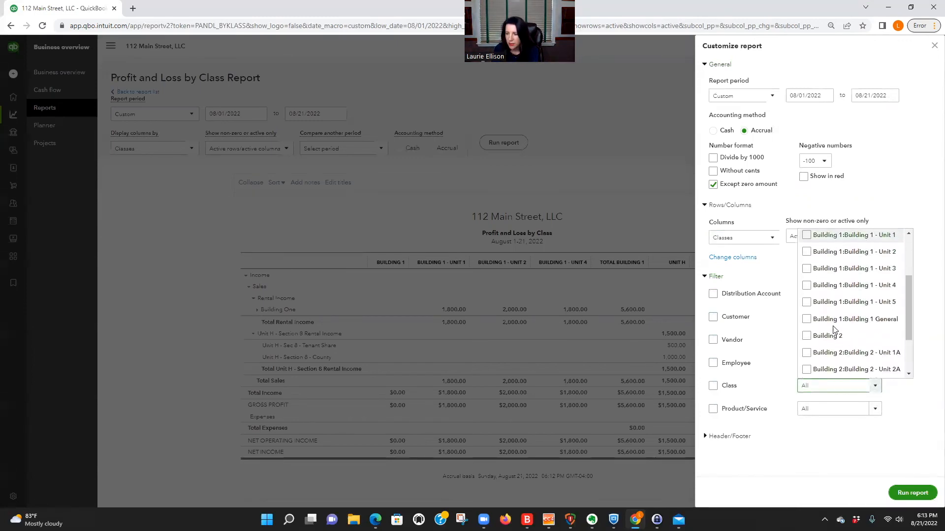
scroll(832, 331, "down", 3)
left_click(807, 373)
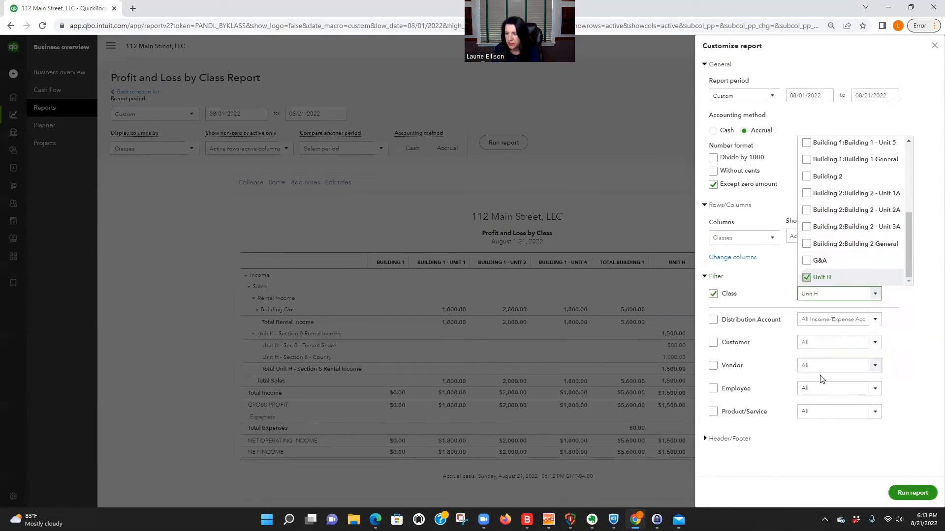
left_click(924, 380)
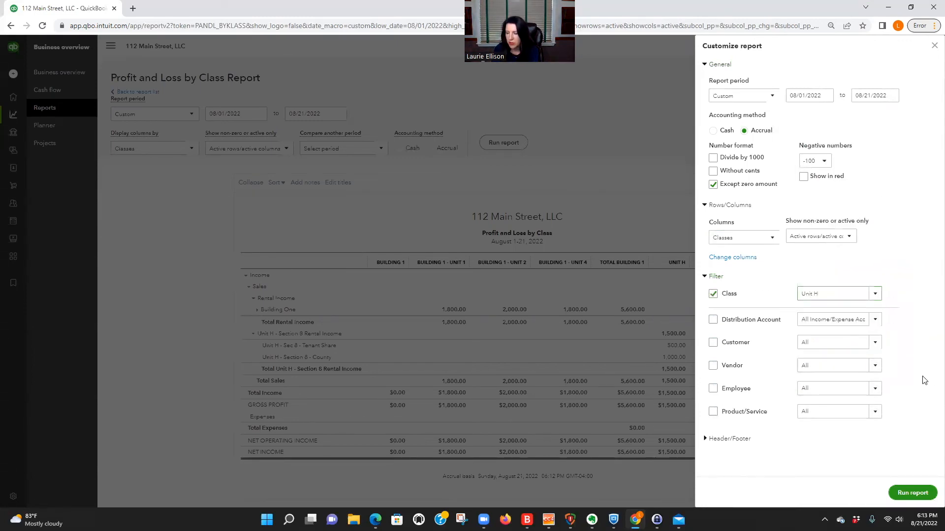
left_click(928, 493)
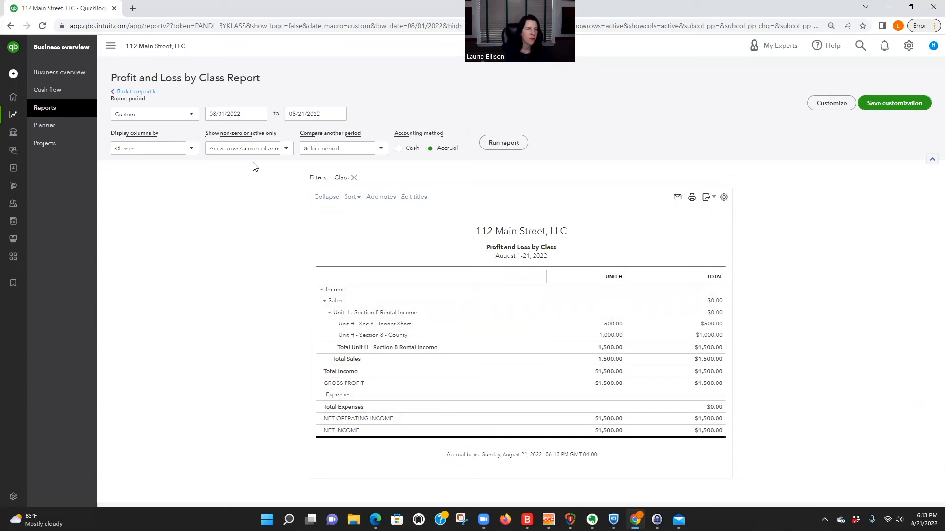
left_click(133, 93)
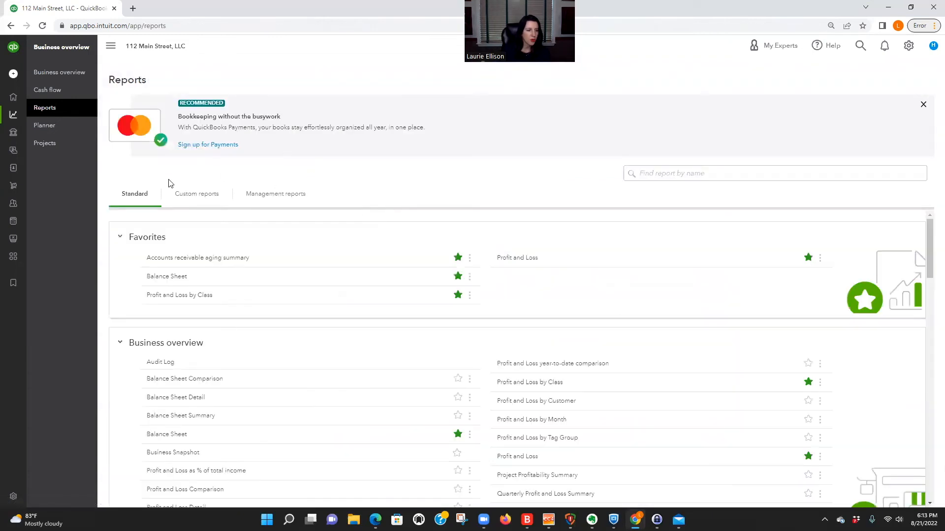
Step: Open Clallam County - Unit H from the customer list and start receiving its payment
mouse_move(20, 145)
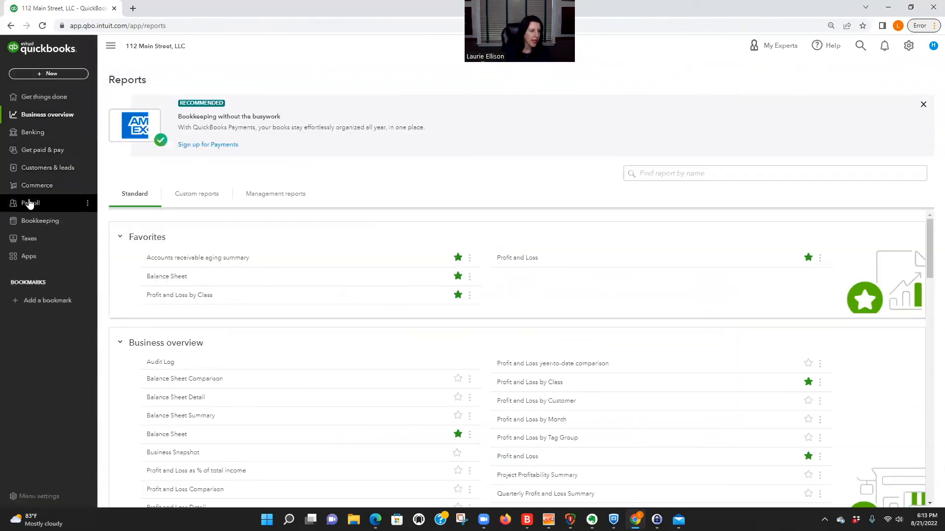
left_click(42, 155)
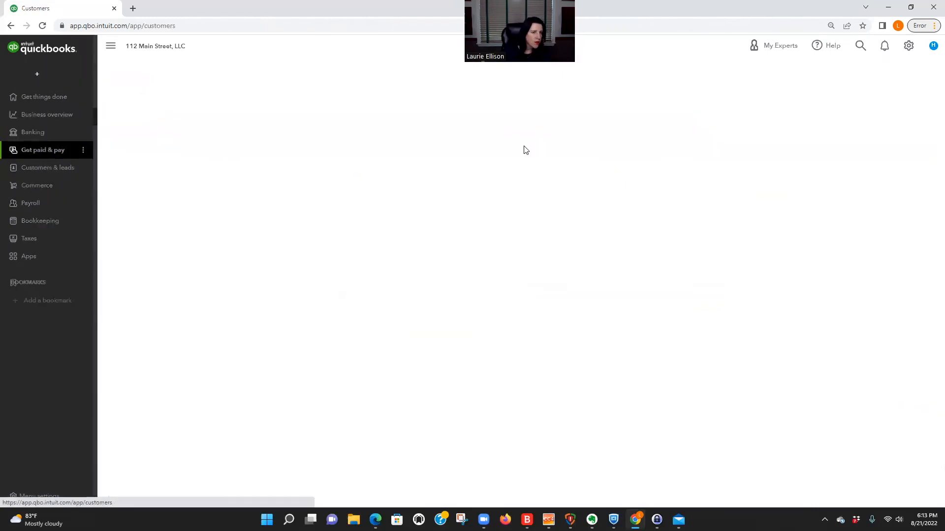
scroll(568, 406, "down", 3)
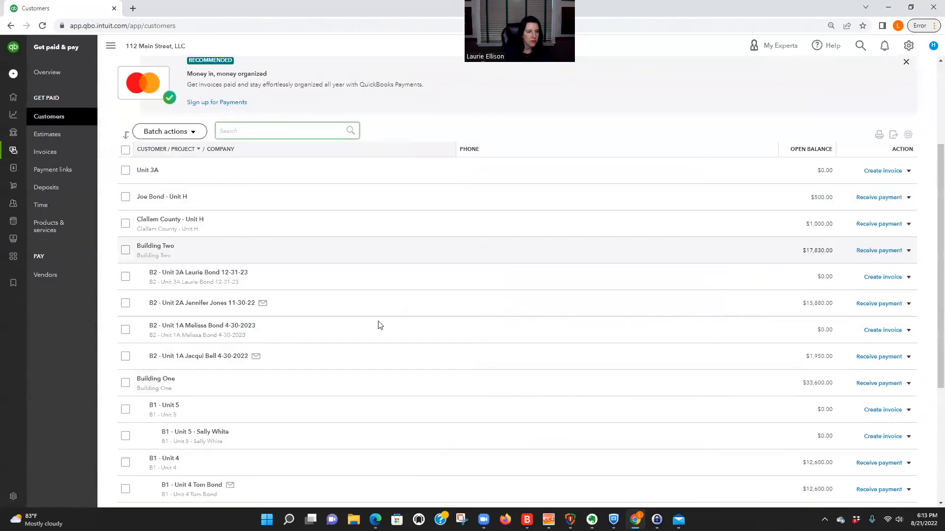
type("clal")
left_click(265, 154)
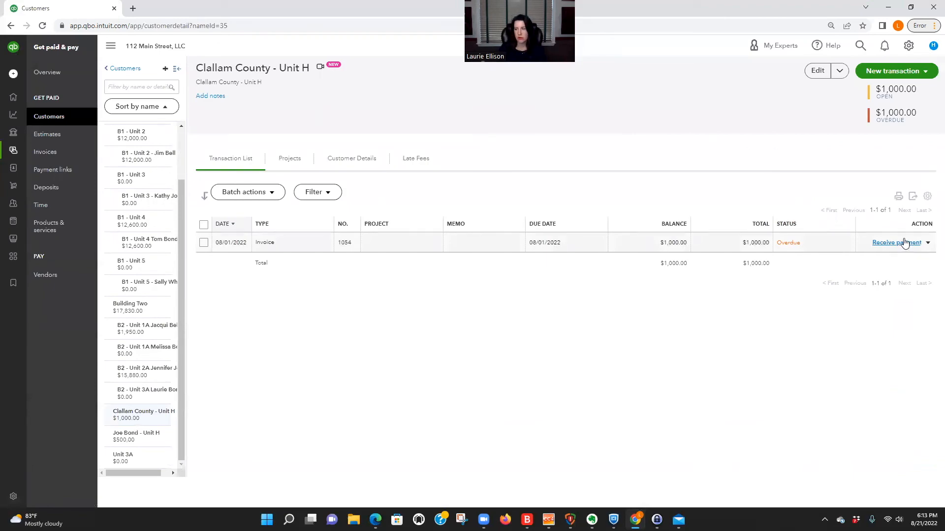
left_click(899, 244)
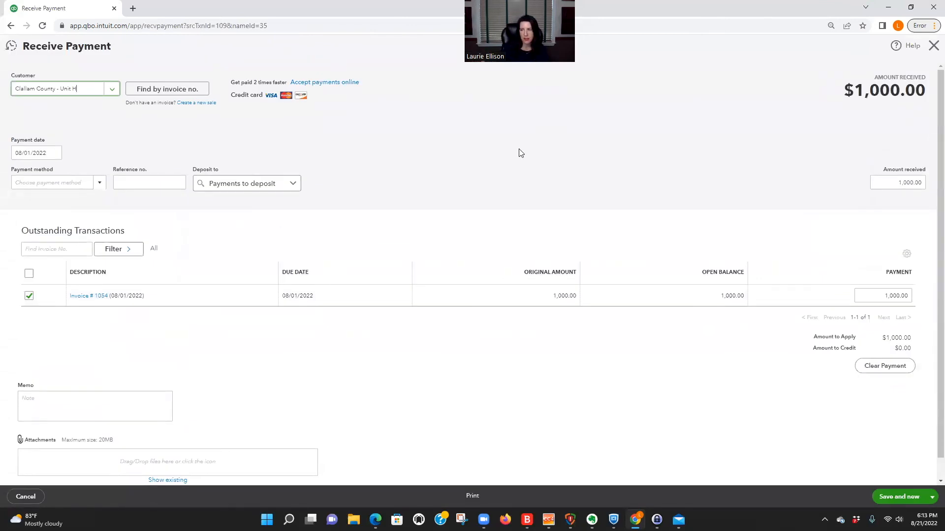
Step: Deposit the $1,000 payment dated 08/01/2022 into Chase Checking and save it
left_click(53, 153)
left_click(213, 132)
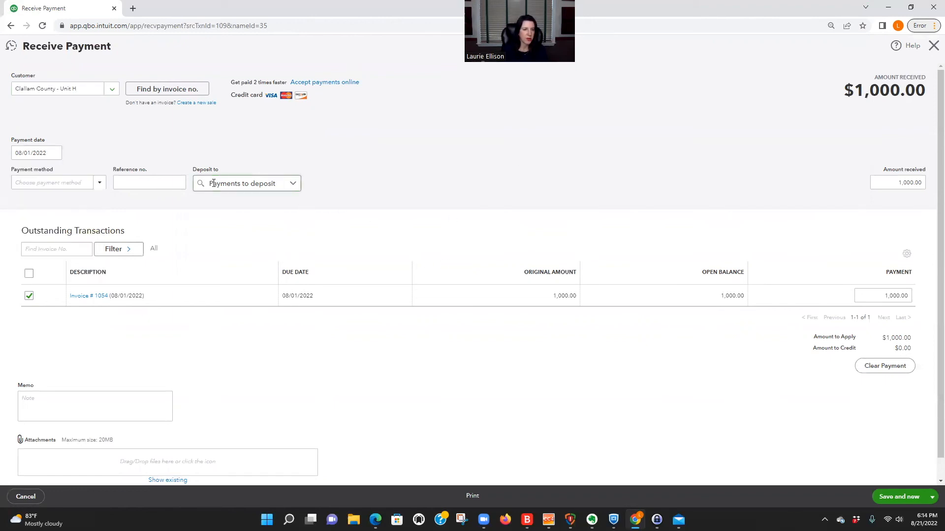
left_click(294, 184)
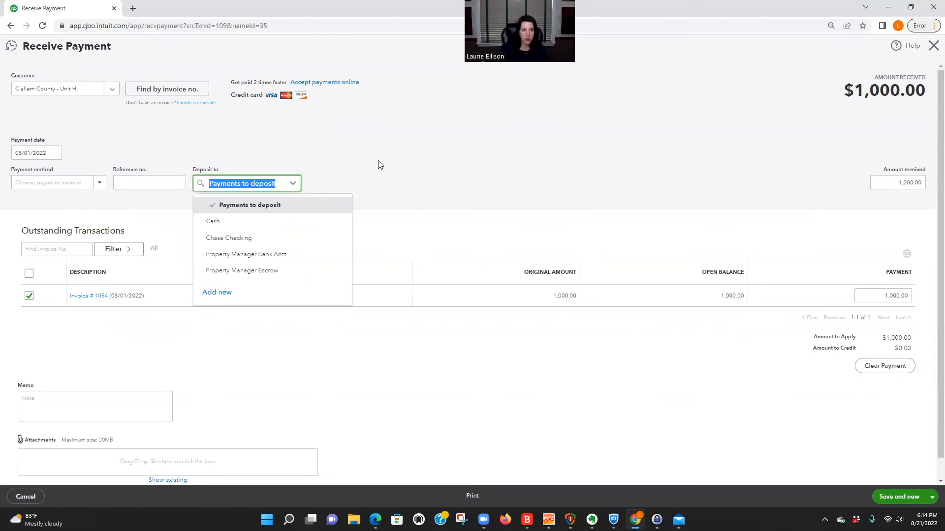
left_click(347, 163)
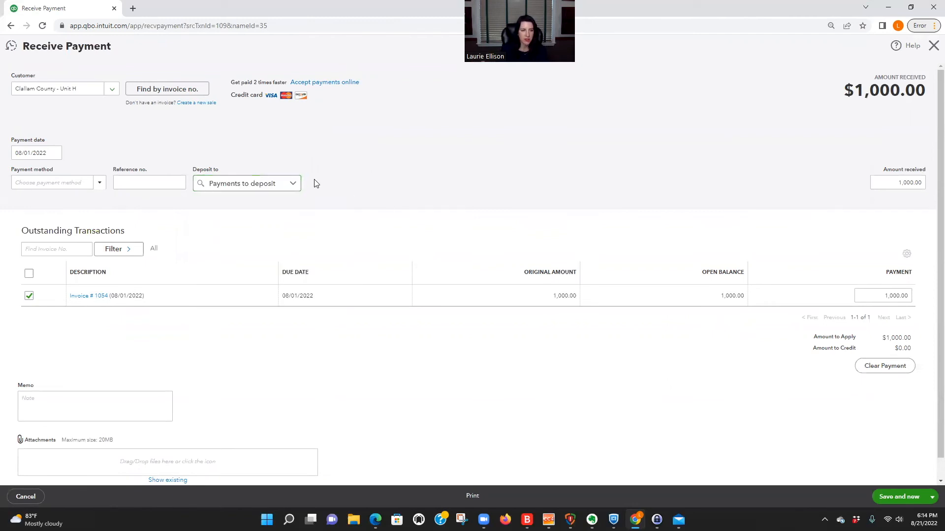
left_click(293, 184)
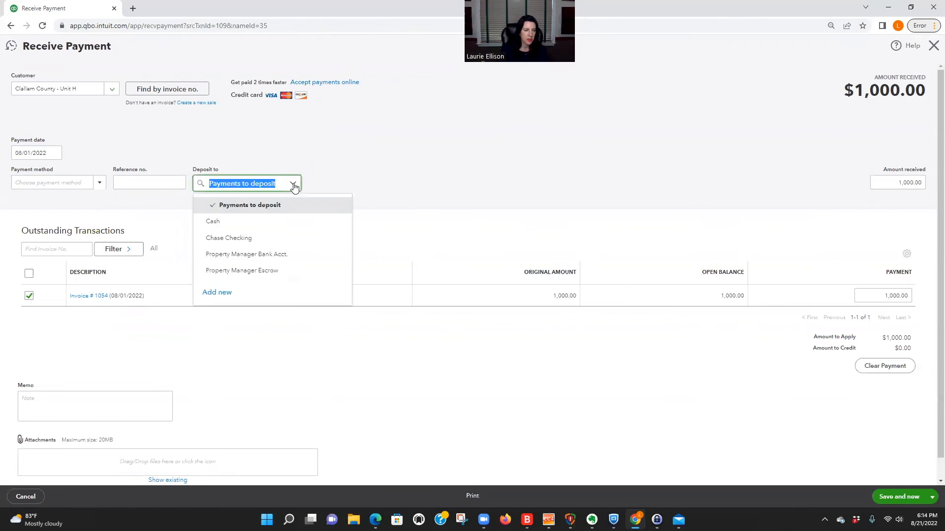
left_click(246, 238)
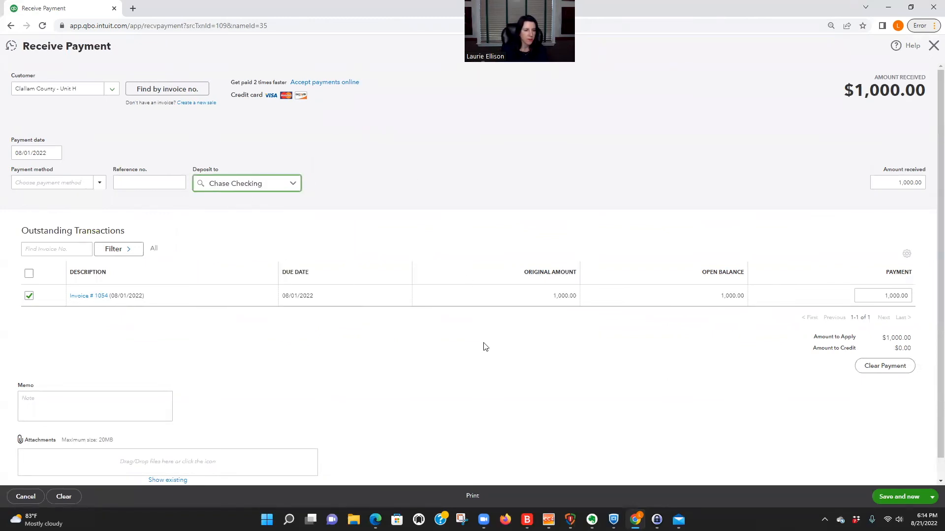
scroll(584, 452, "down", 1)
left_click(931, 497)
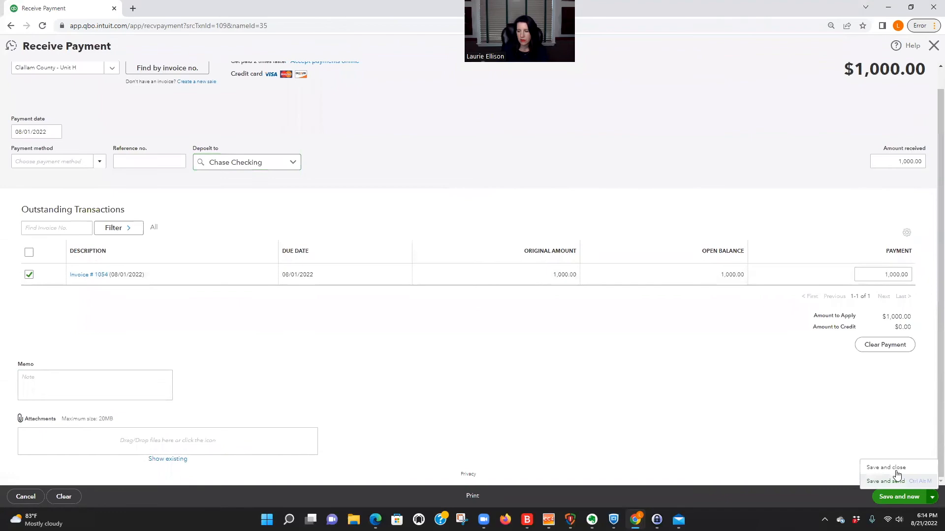
left_click(893, 468)
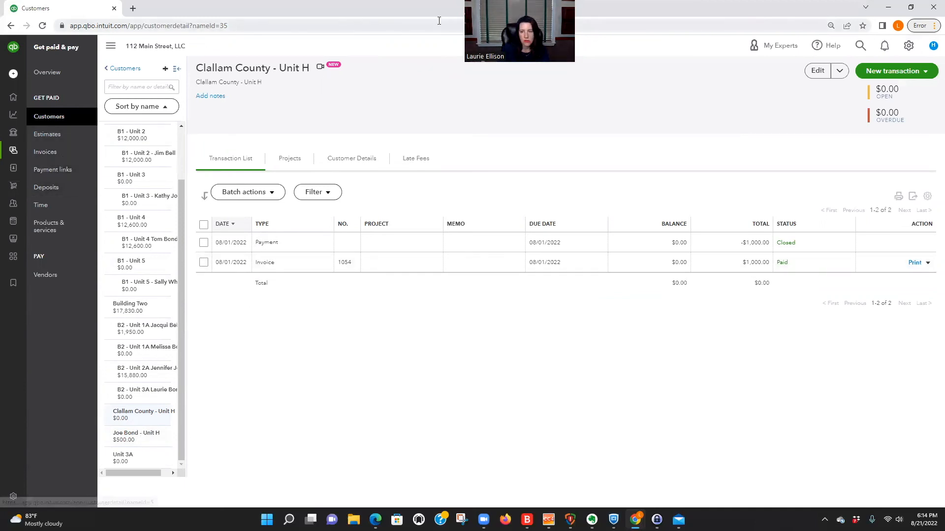
left_click(121, 69)
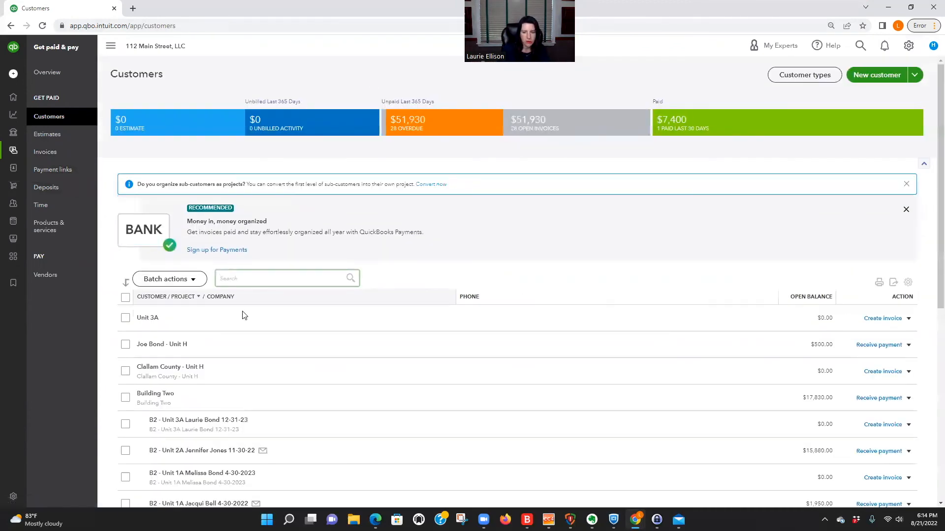
Step: Create a new customer with company name 'Unit H'
left_click(876, 74)
left_click(689, 152)
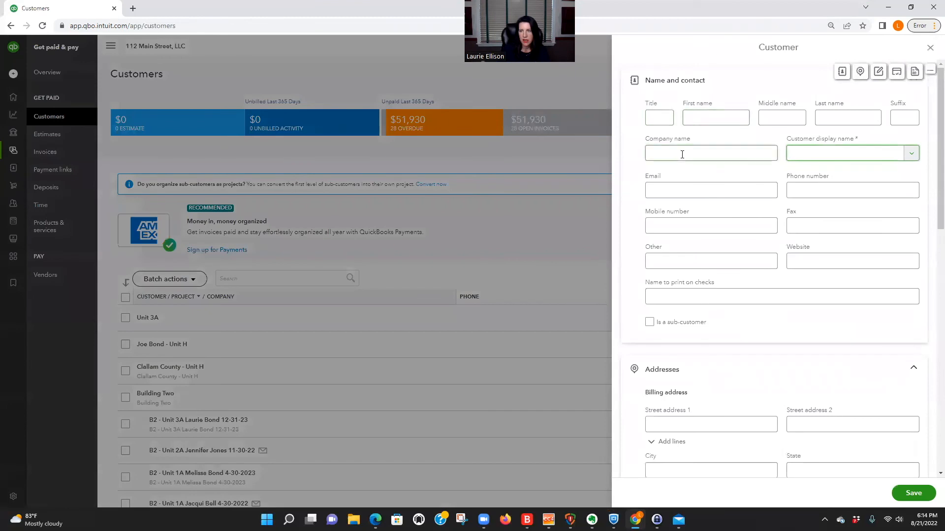
type("Unit H")
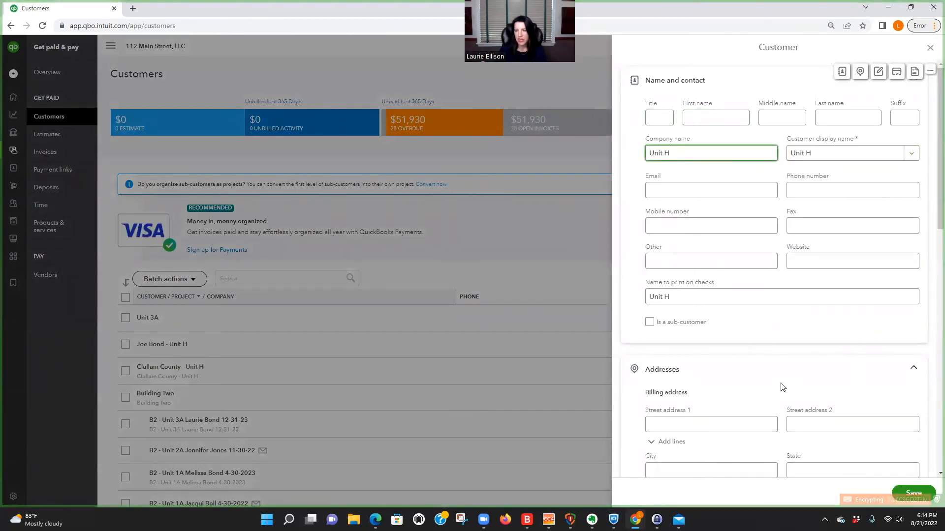
scroll(784, 388, "down", 4)
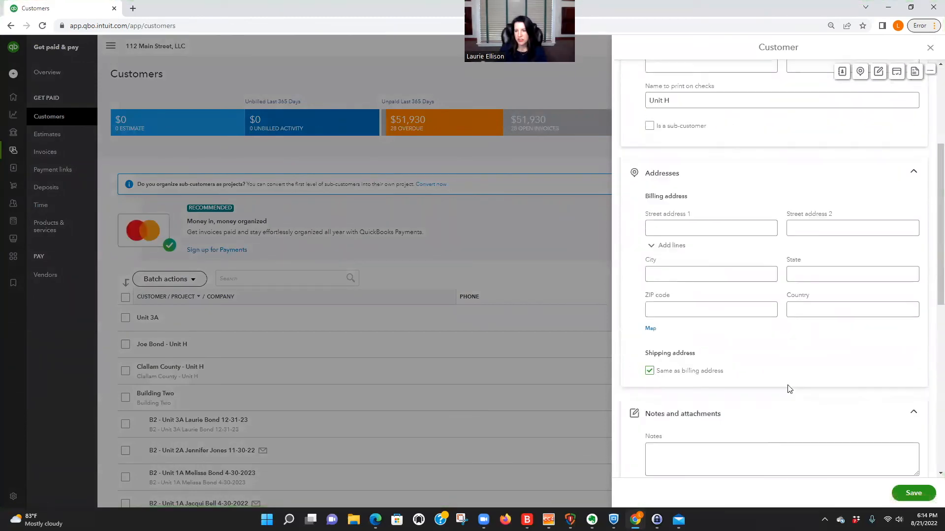
scroll(727, 301, "up", 4)
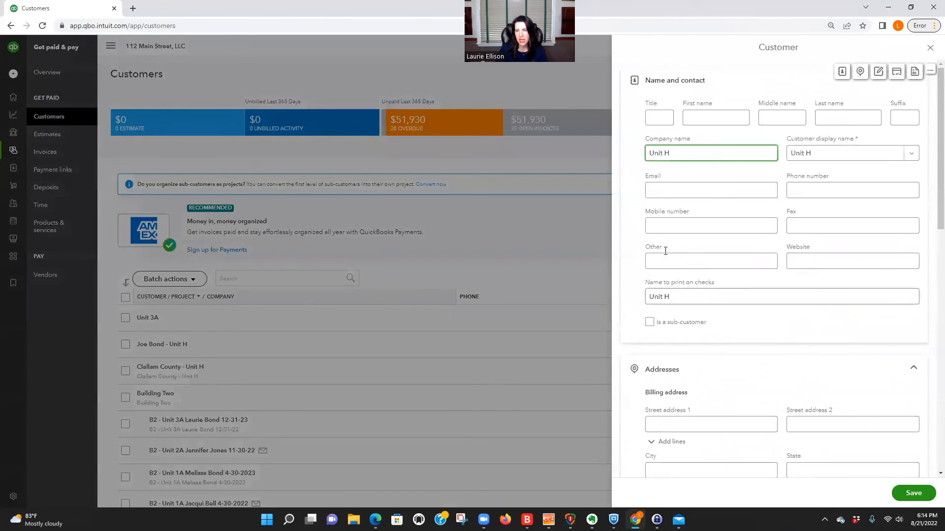
left_click(897, 494)
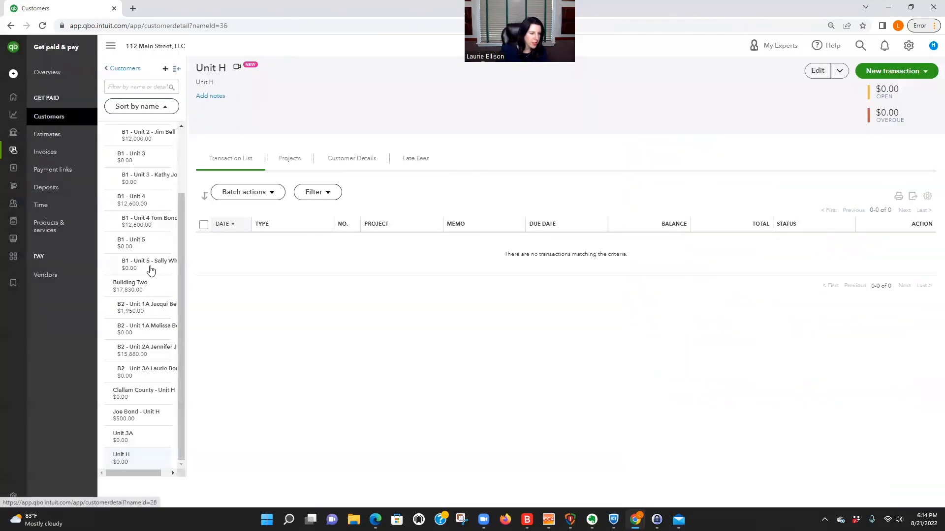
Step: Make the tenant's Unit H record a sub-customer of parent Unit H and save
left_click(151, 422)
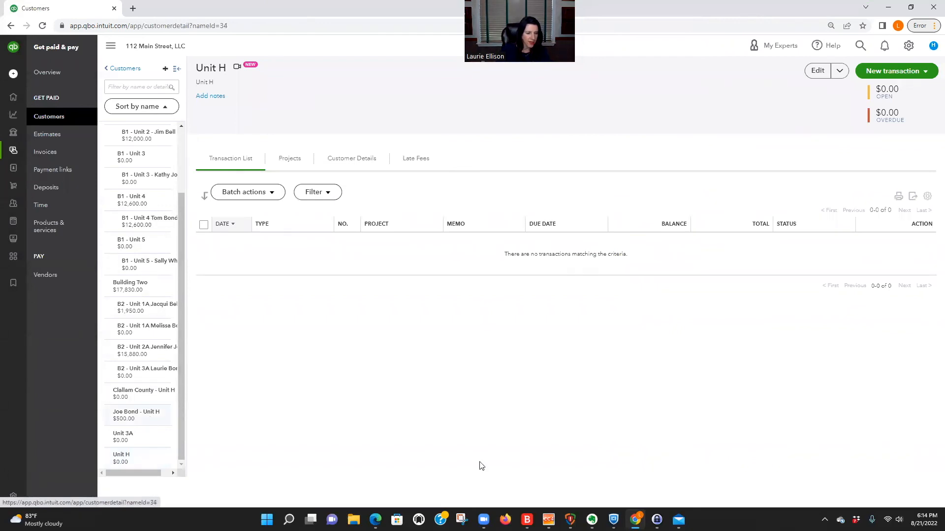
left_click(817, 72)
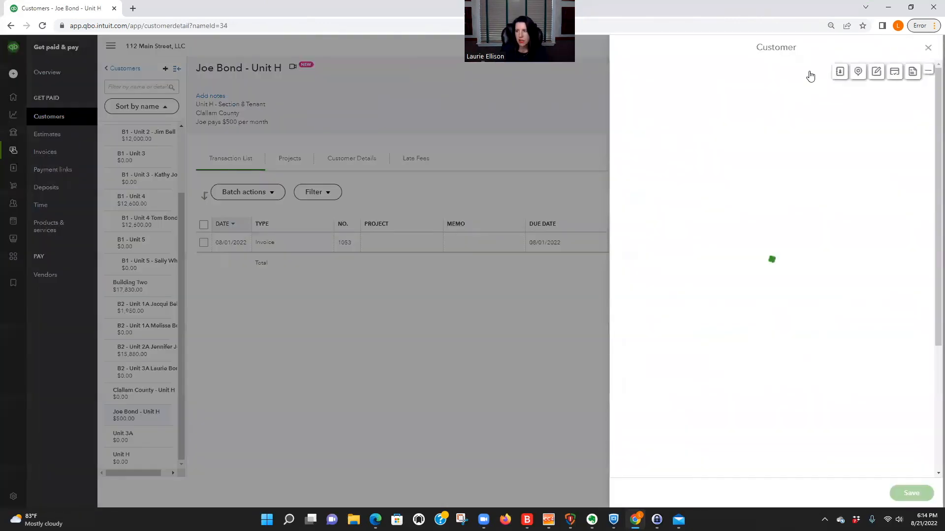
left_click(650, 322)
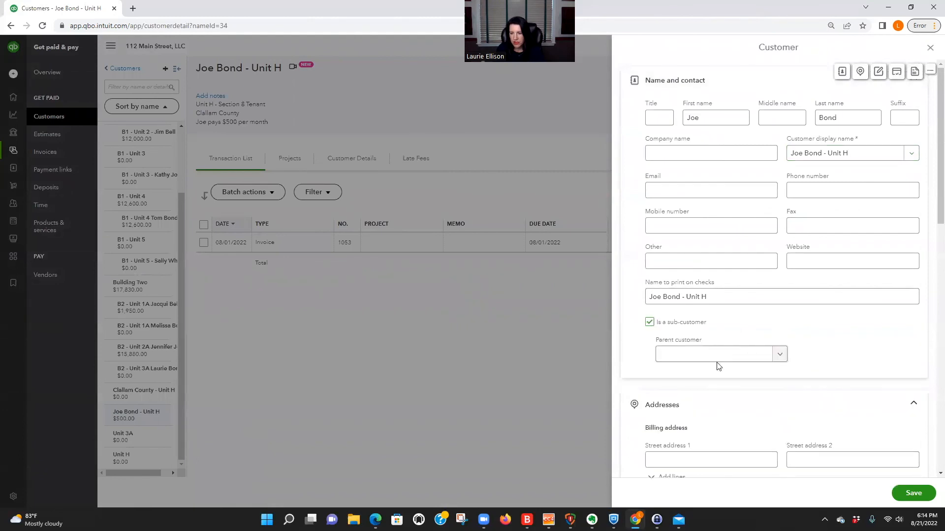
left_click(786, 359)
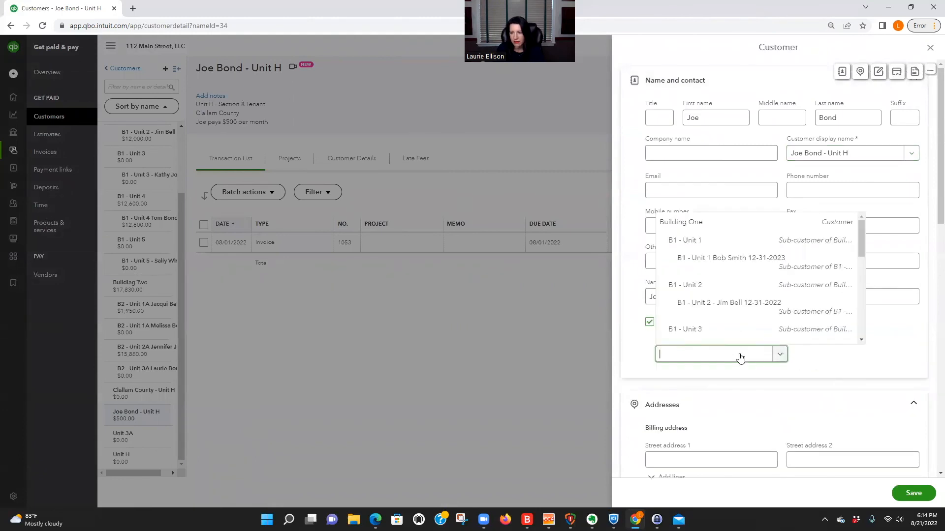
left_click(682, 355)
type("unit")
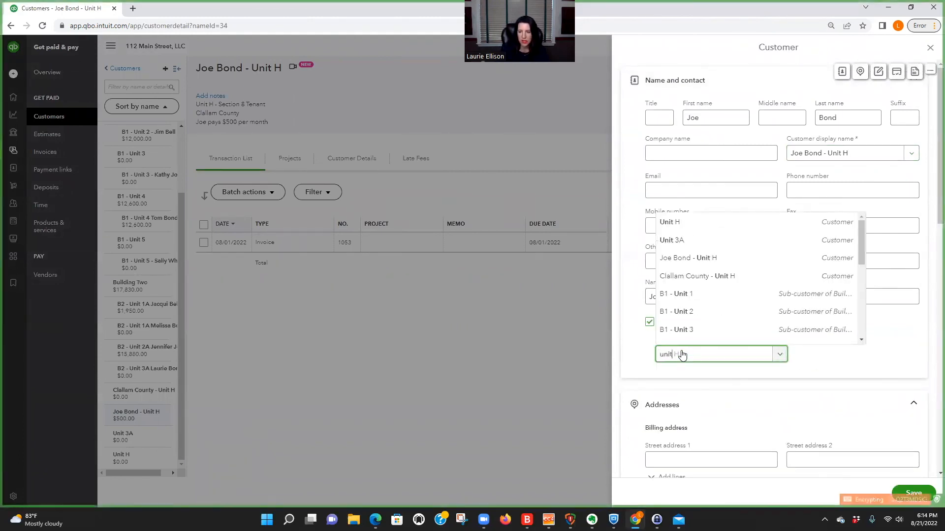
left_click(691, 222)
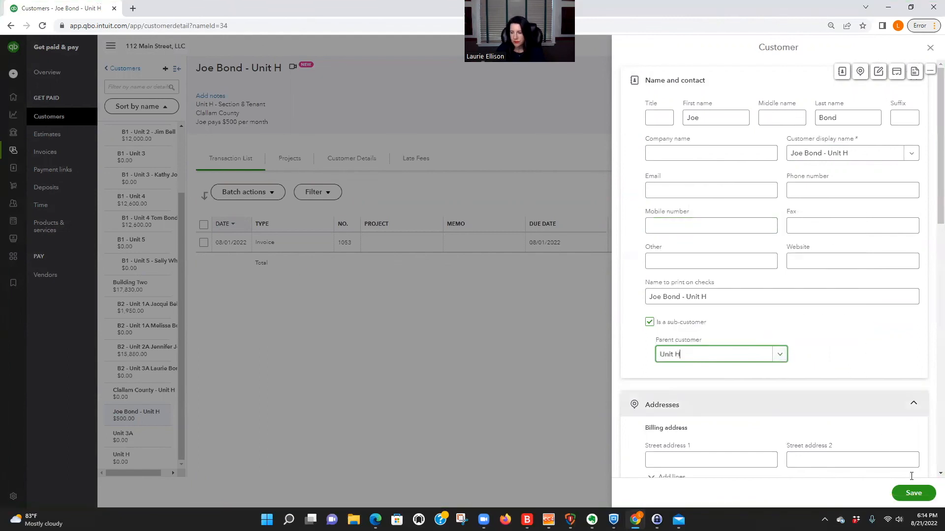
left_click(913, 493)
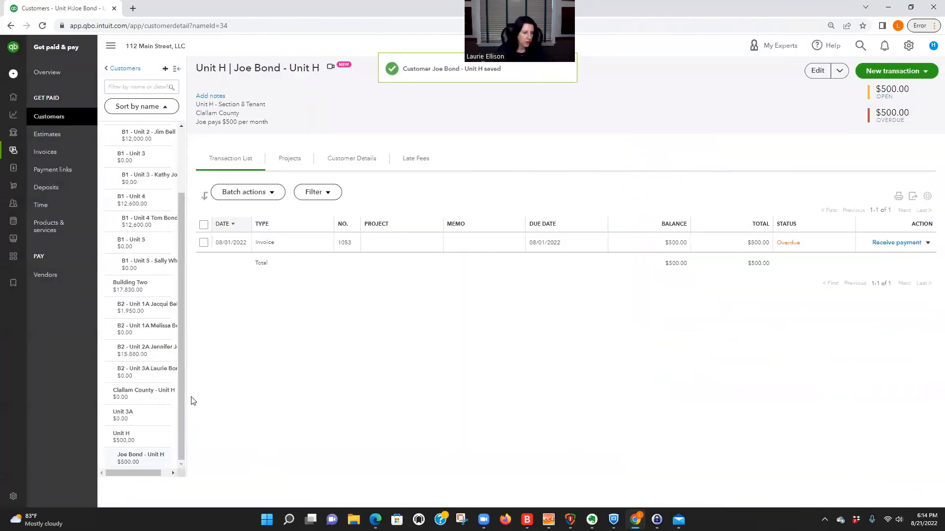
Step: Mark Clallam County - Unit H as a sub-customer with Unit H as its parent
left_click(815, 69)
left_click(649, 322)
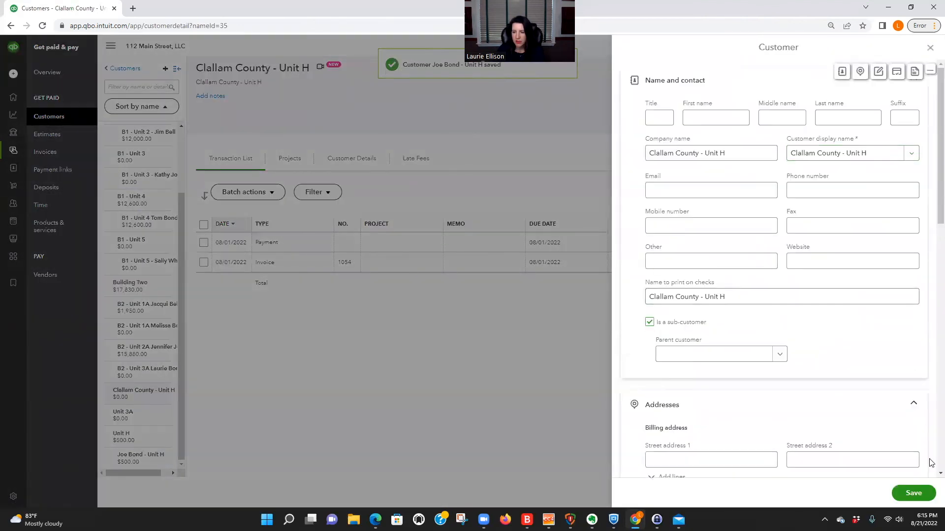
left_click(780, 356)
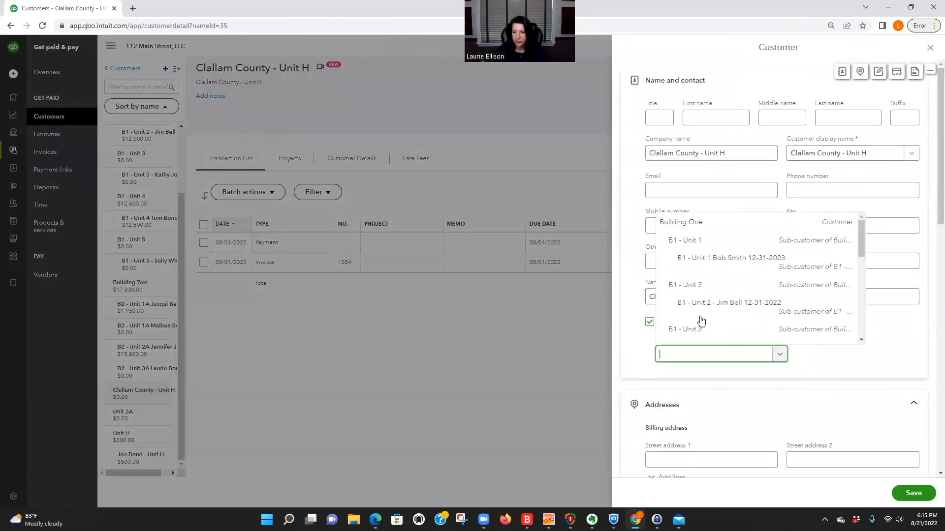
left_click(682, 355)
type("unit")
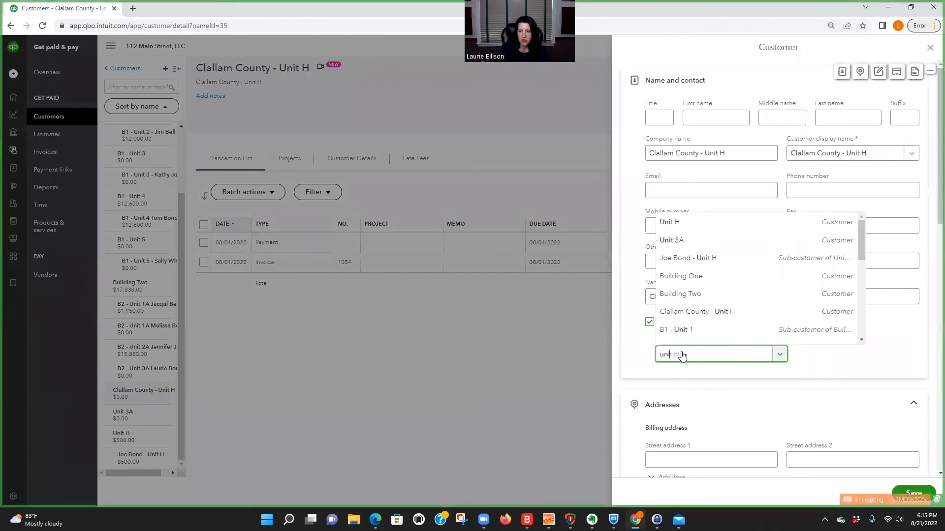
left_click(681, 226)
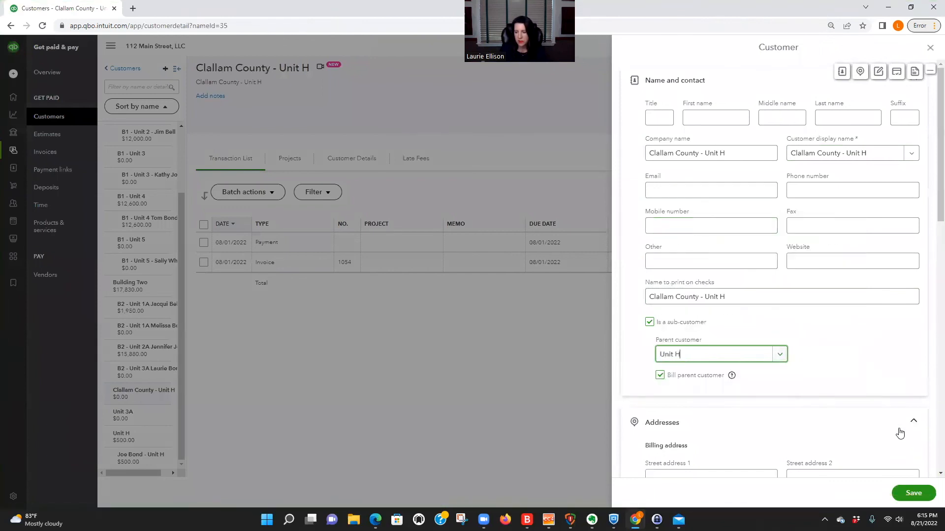
Step: Save Clallam County - Unit H, then open the Unit H tenant's customer record for editing
left_click(914, 494)
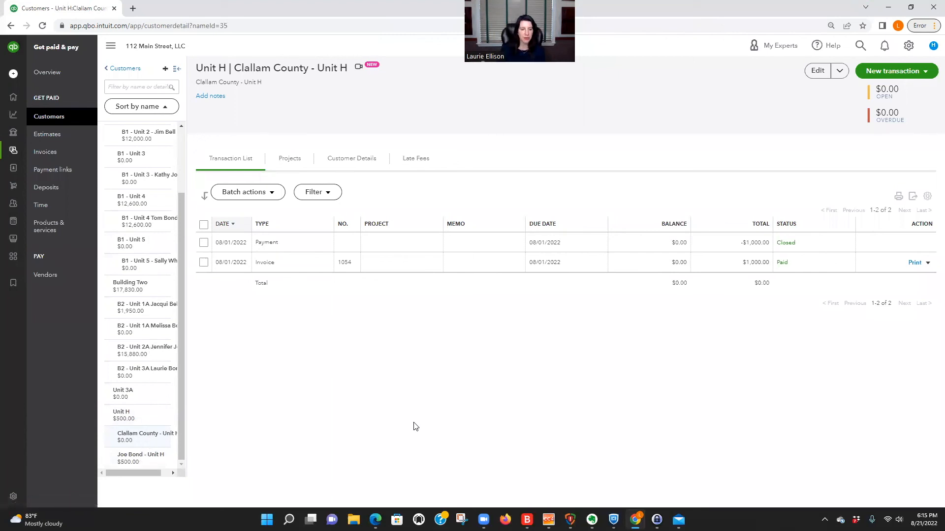
left_click(141, 458)
left_click(909, 71)
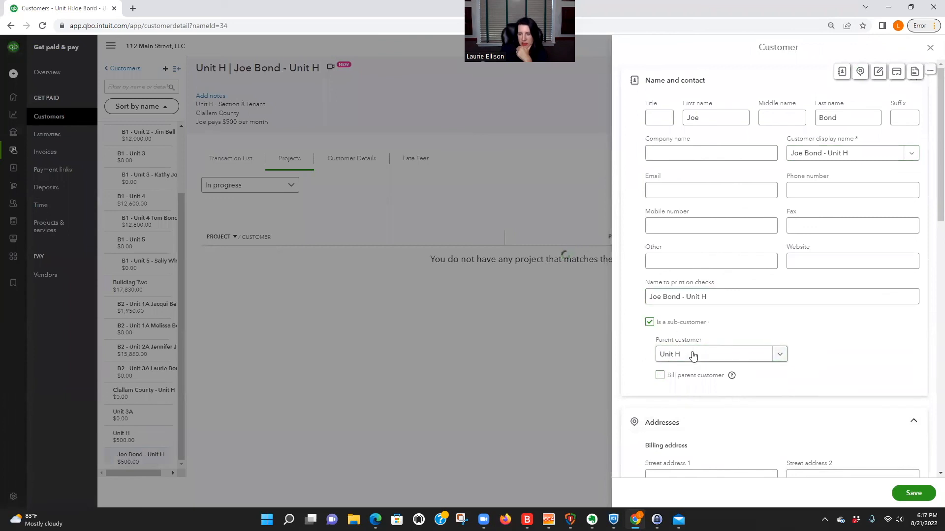
Step: Save the Unit H tenant's record and open Clallam County - Unit H for editing
left_click(910, 494)
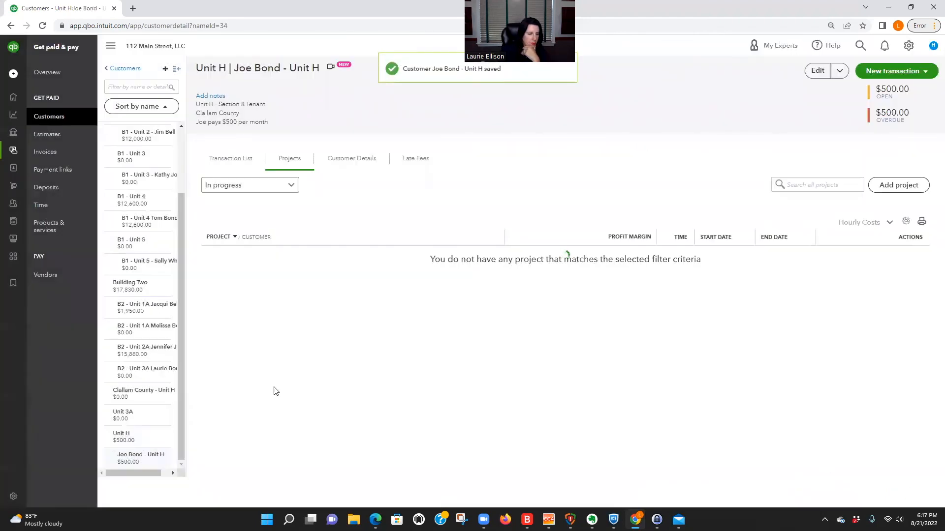
left_click(144, 394)
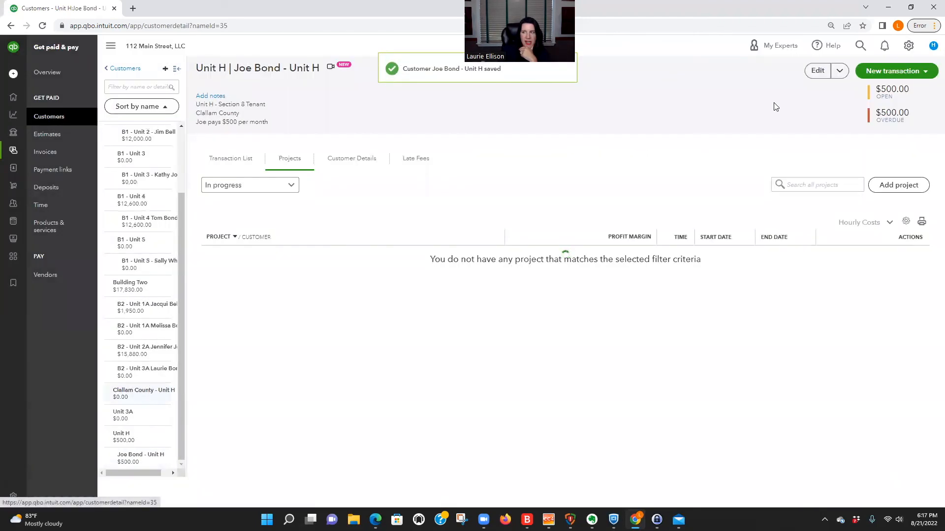
left_click(819, 71)
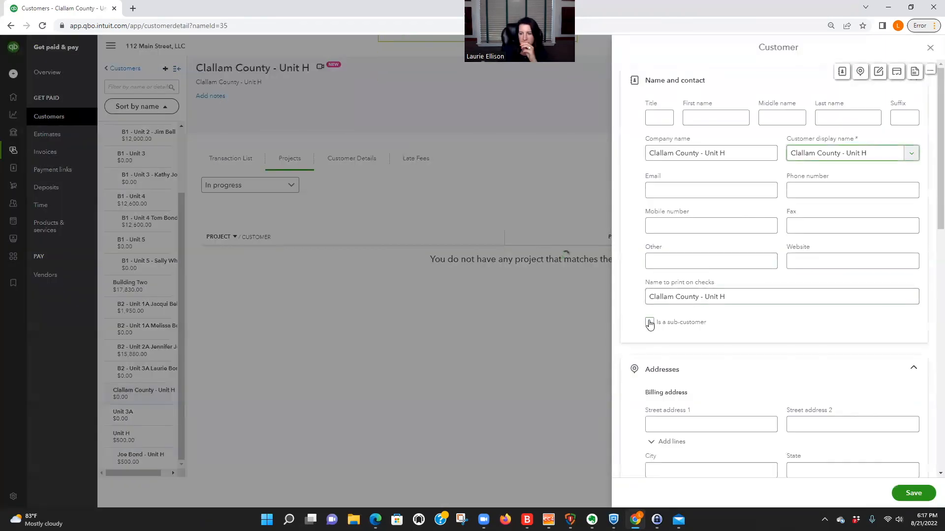
Step: Re-link Clallam County - Unit H as a sub-customer of Unit H, save, and return to the tenant's page
left_click(650, 322)
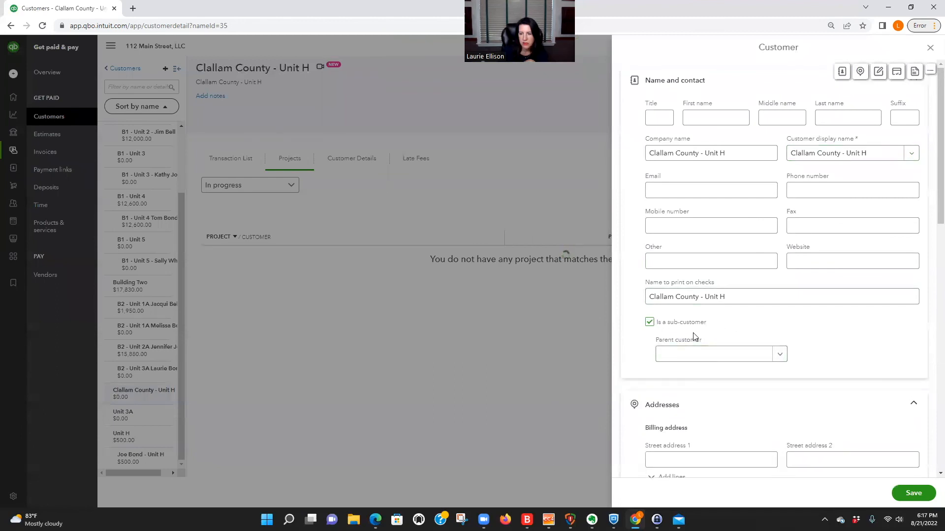
left_click(781, 354)
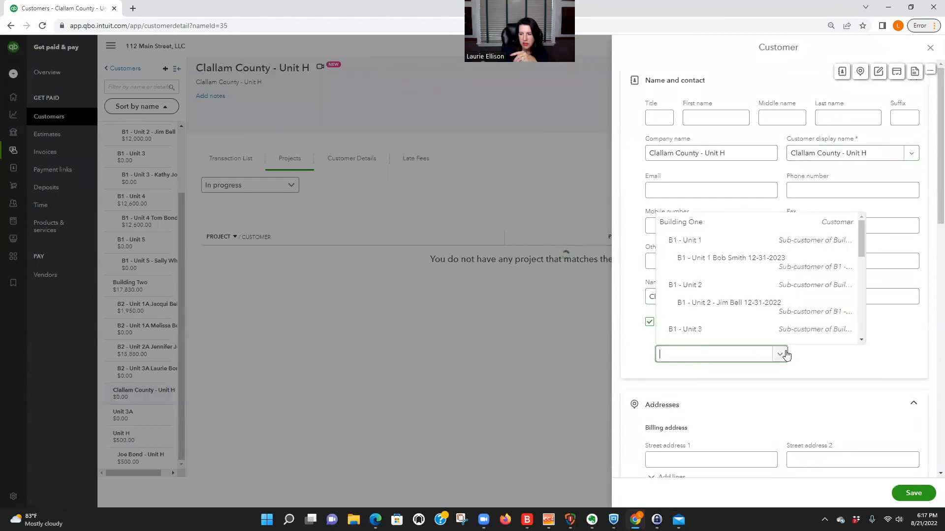
scroll(753, 331, "down", 5)
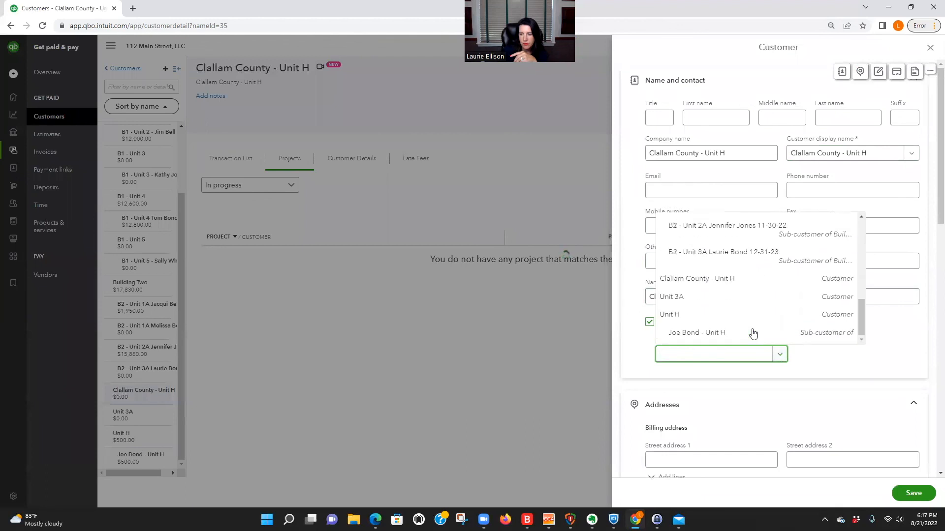
left_click(753, 328)
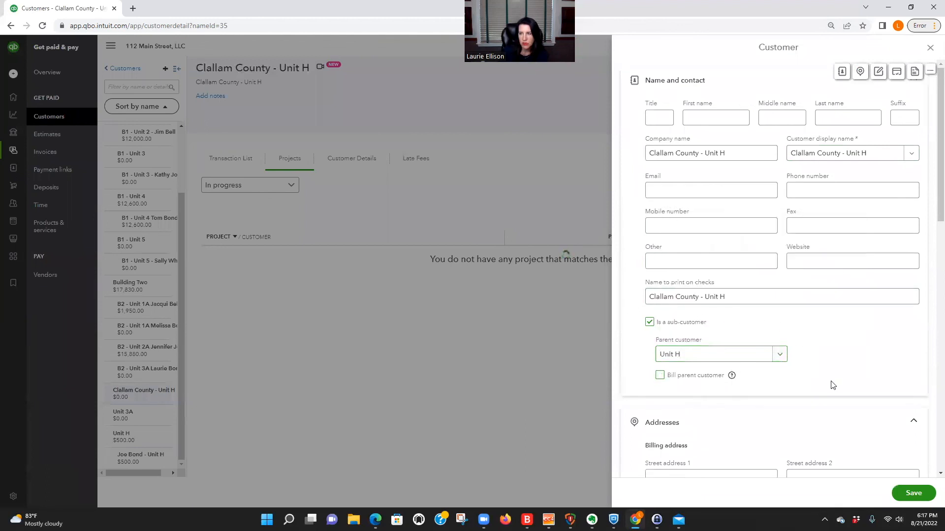
left_click(914, 493)
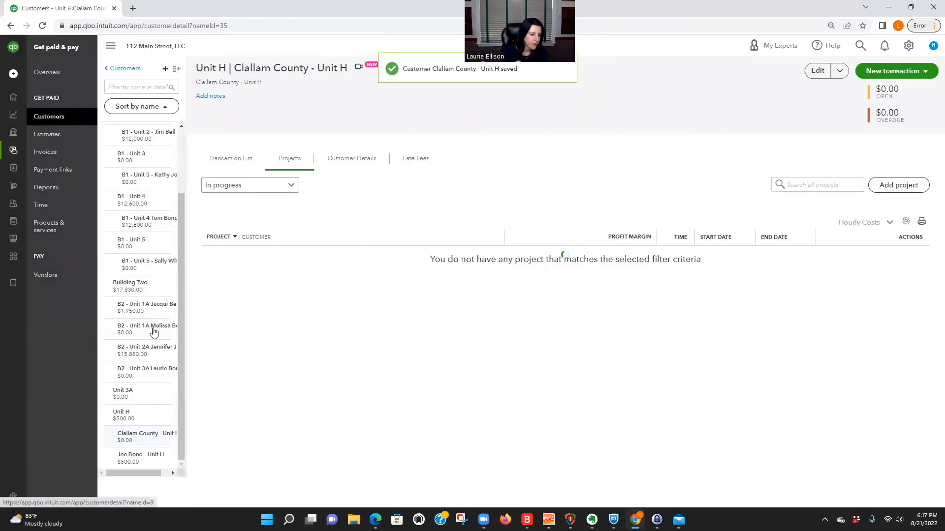
left_click(143, 458)
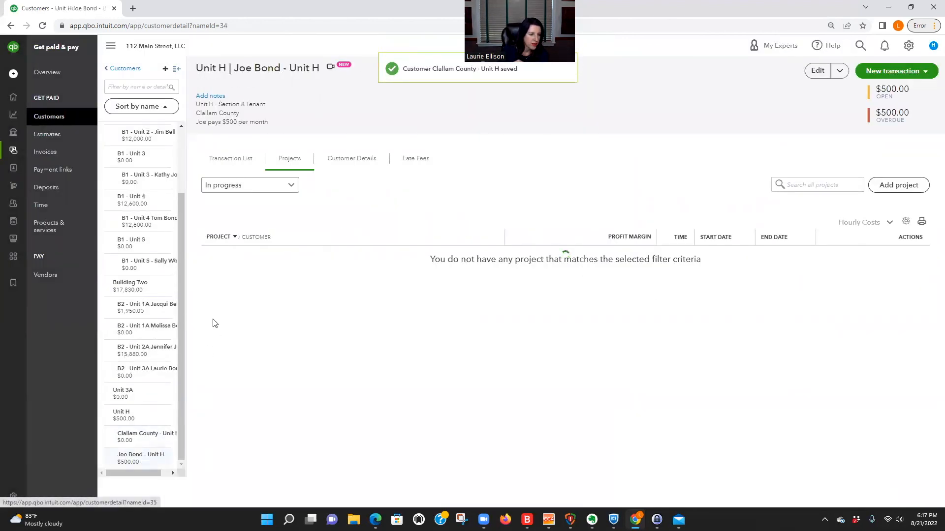
left_click(905, 71)
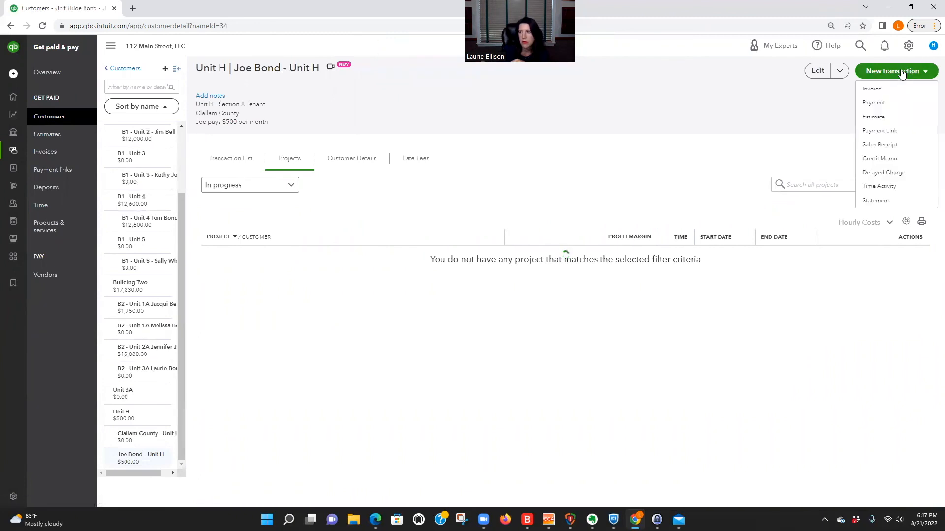
left_click(871, 202)
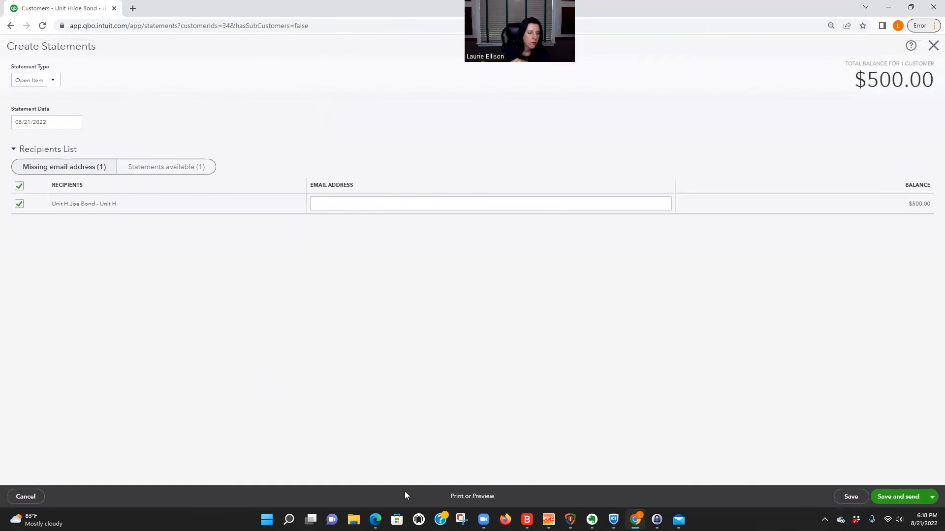
left_click(482, 497)
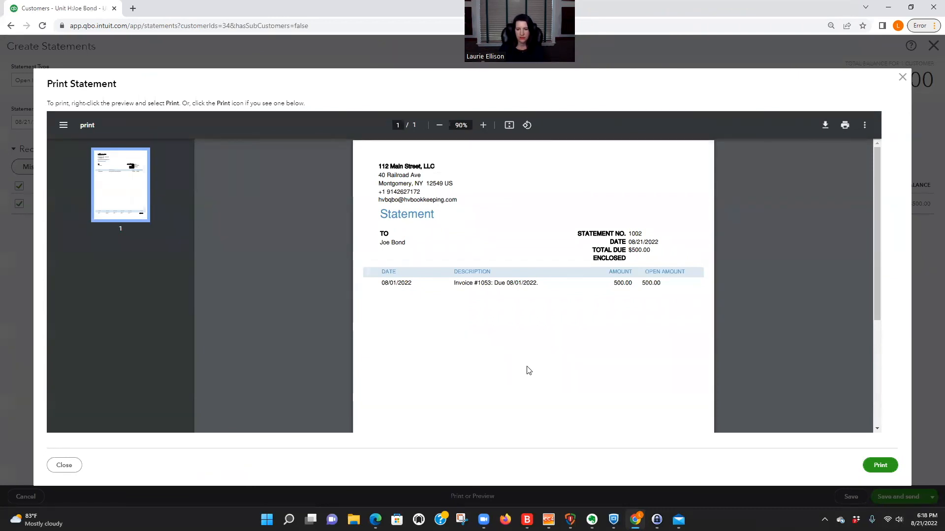
scroll(588, 352, "down", 4)
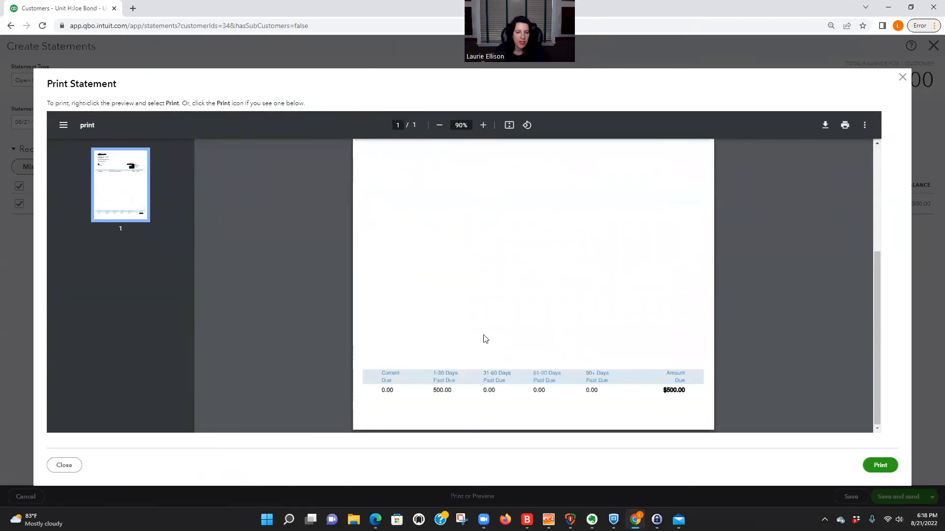
scroll(484, 338, "up", 4)
left_click(74, 465)
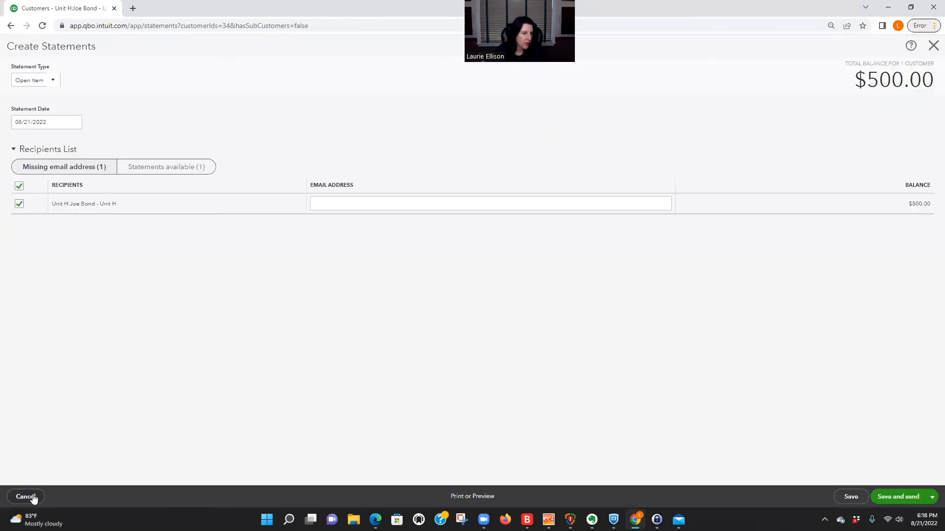
left_click(22, 496)
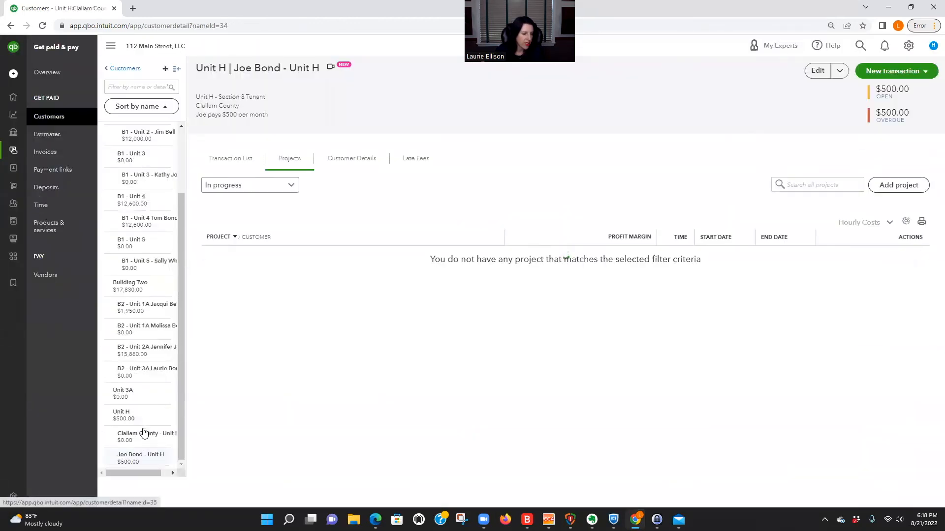
Step: Start a Transaction Statement for Clallam County - Unit H covering 07/21–08/21/2022
left_click(147, 438)
left_click(894, 75)
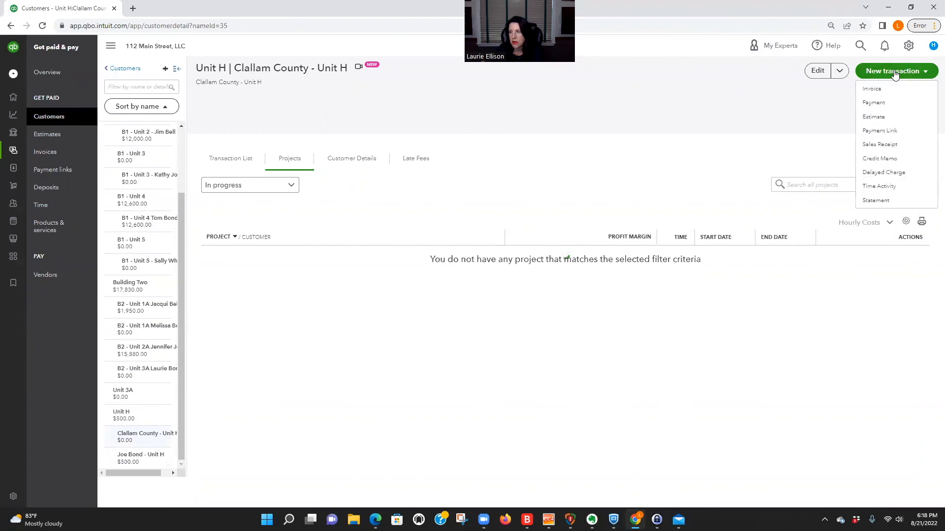
left_click(880, 200)
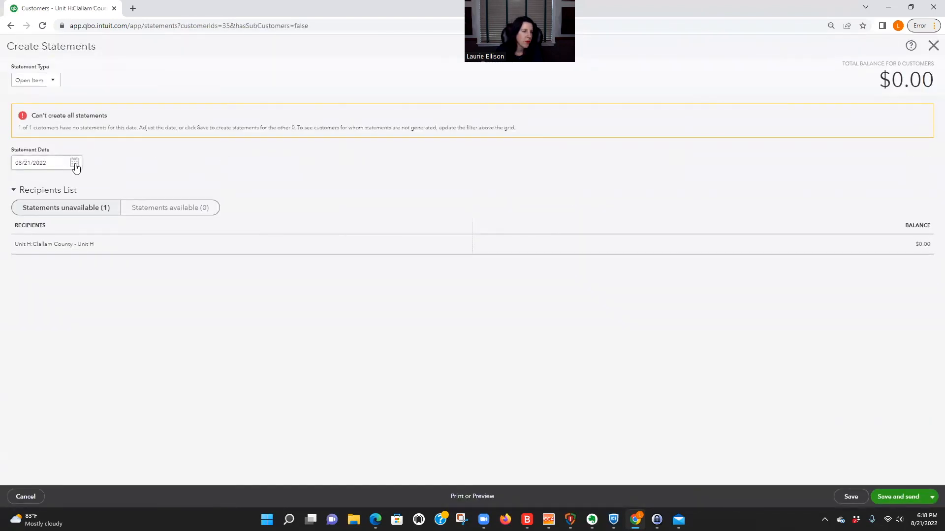
left_click(51, 83)
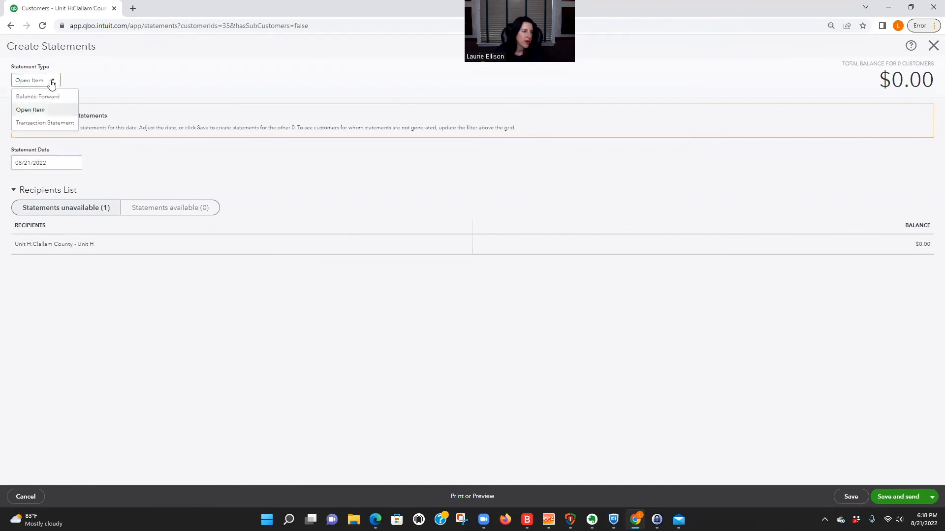
left_click(51, 122)
left_click(30, 176)
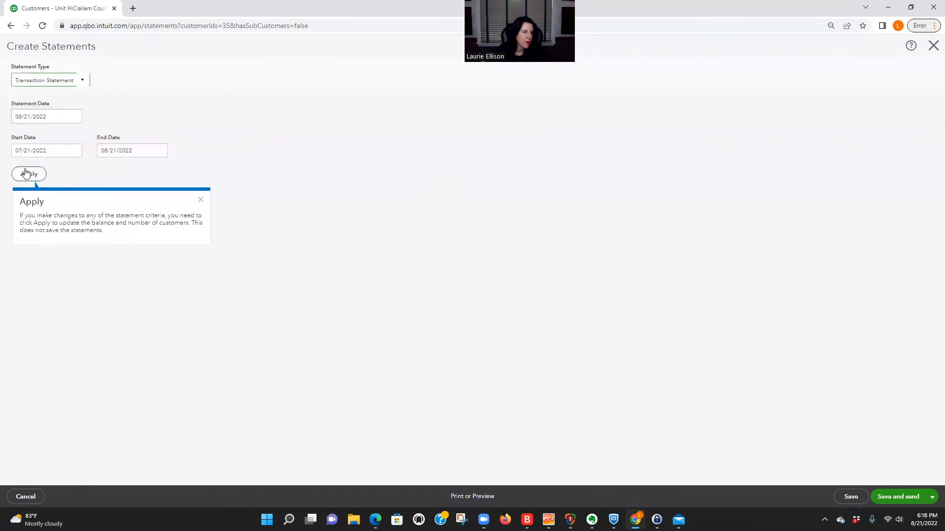
Step: Preview the $0.00 Clallam County statement, then close it and return to the customer page
left_click(480, 497)
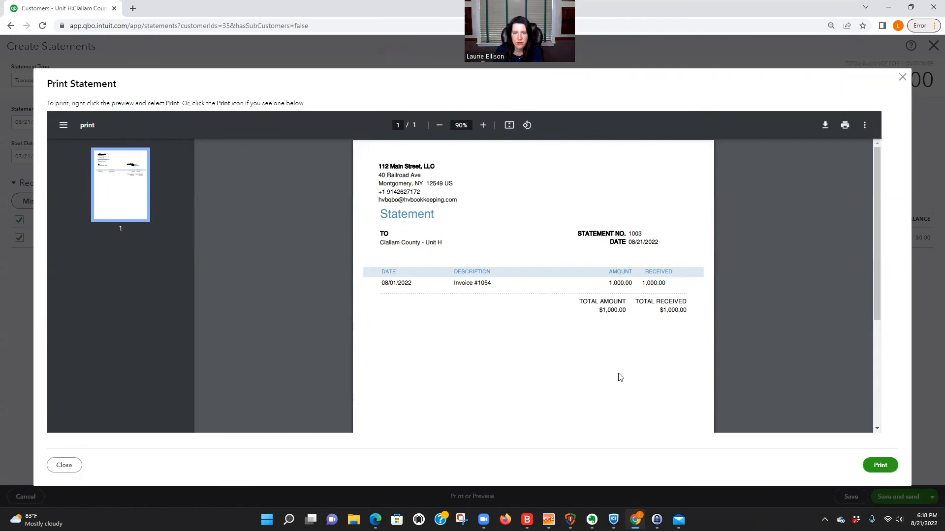
scroll(618, 379, "down", 5)
scroll(635, 376, "up", 5)
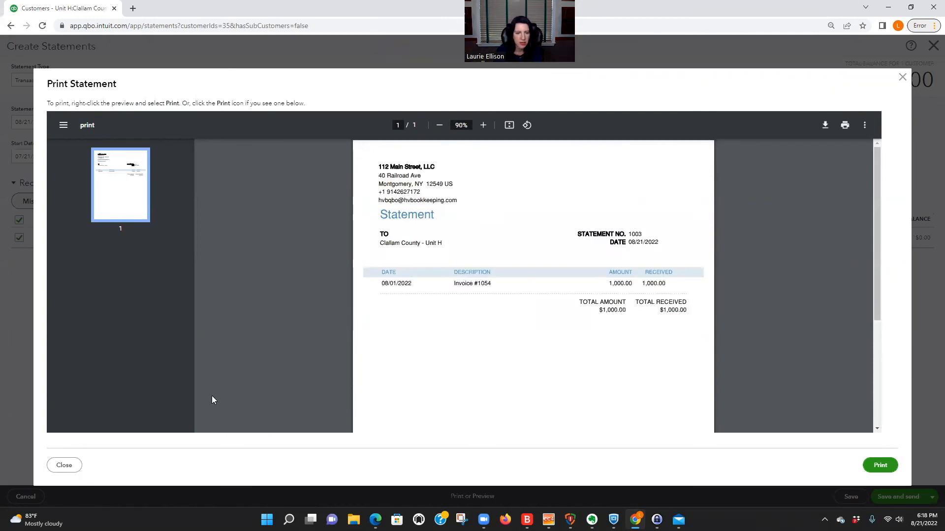
left_click(72, 467)
left_click(25, 496)
left_click(933, 46)
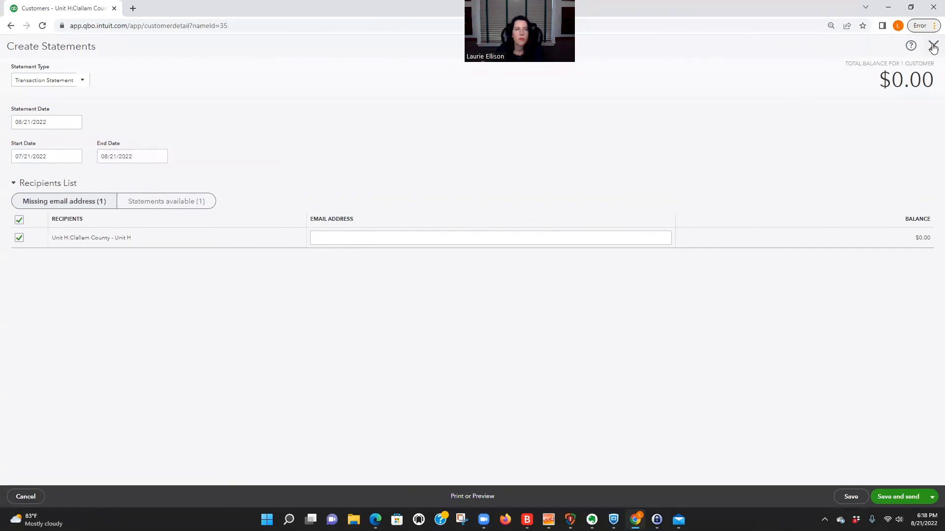